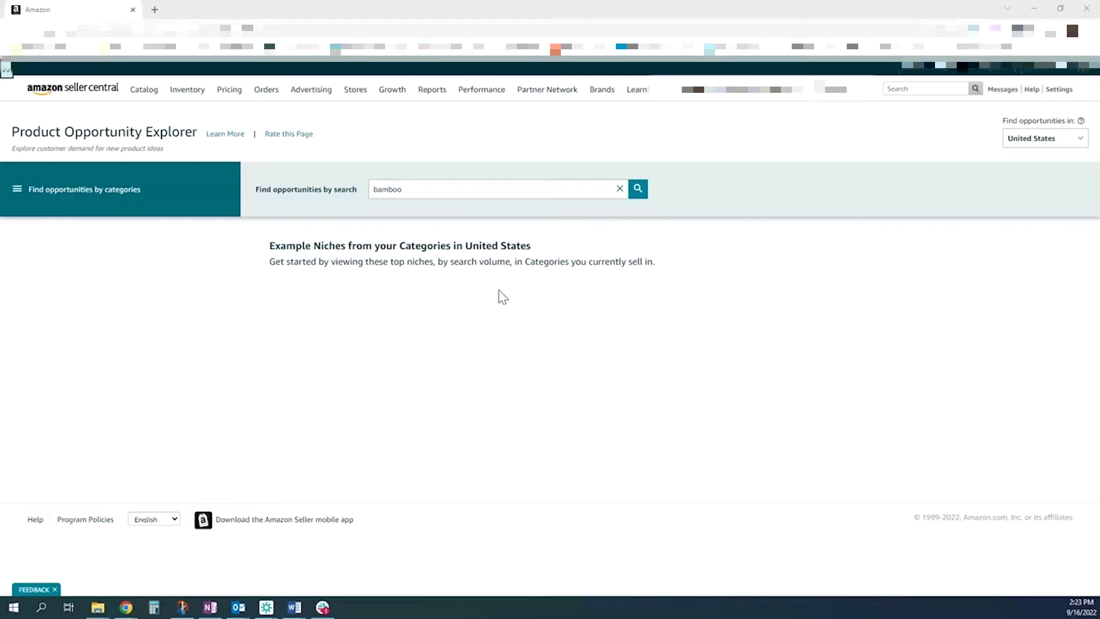
Show the product category list beneath the 'bamboo' search
left_click(105, 196)
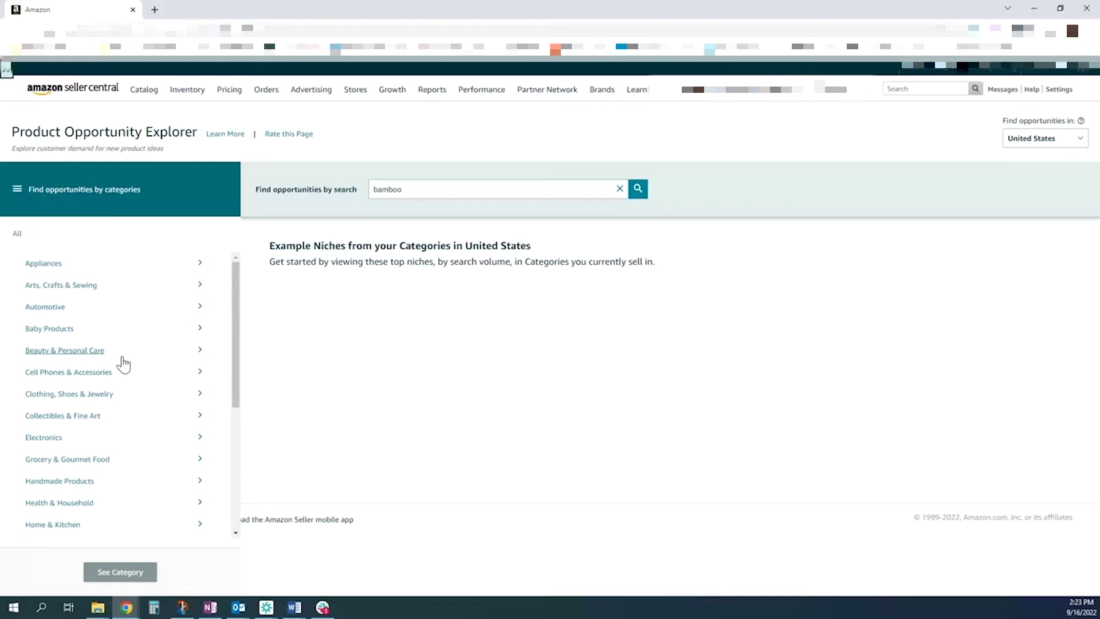
Drill into Home & Kitchen > Kitchen & Dining > Bakeware and list its 310 niches
scroll(121, 362, "down", 2)
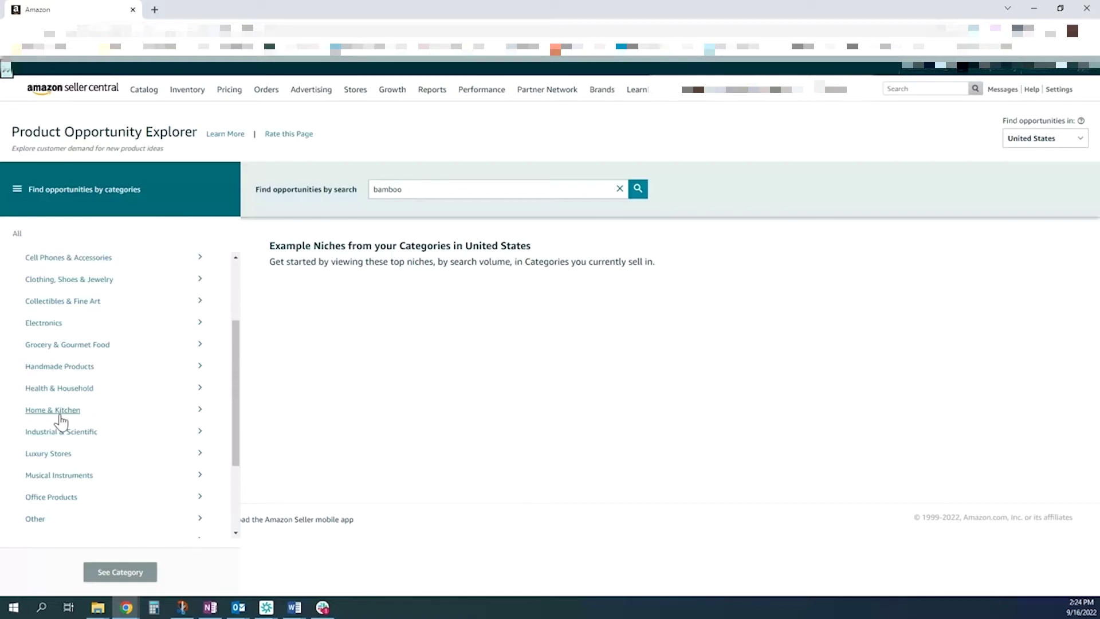
left_click(61, 417)
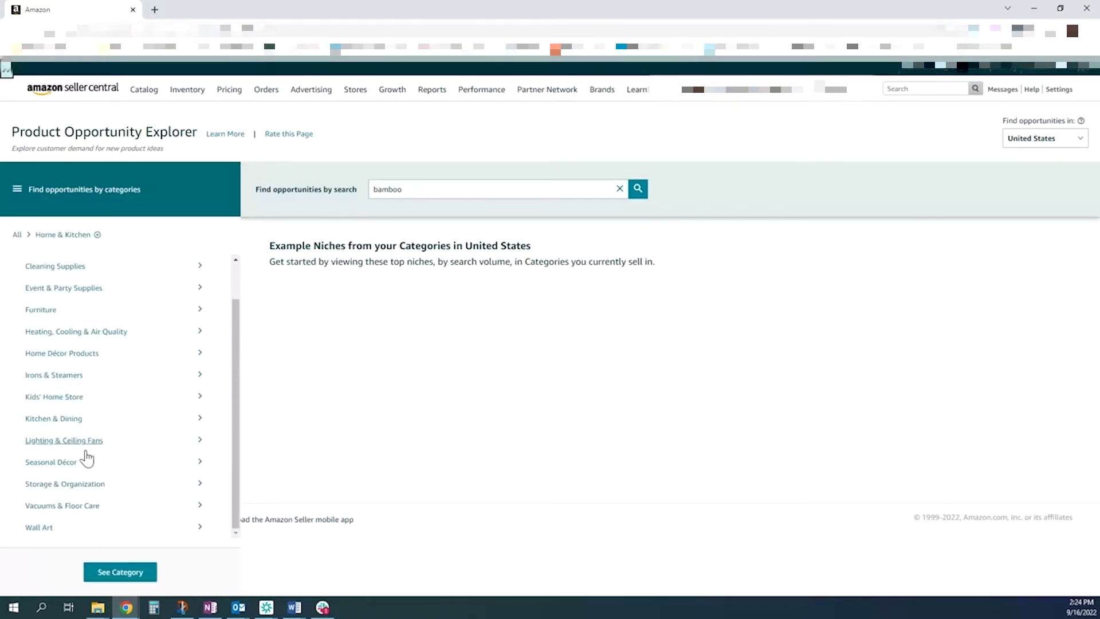
left_click(59, 420)
left_click(51, 266)
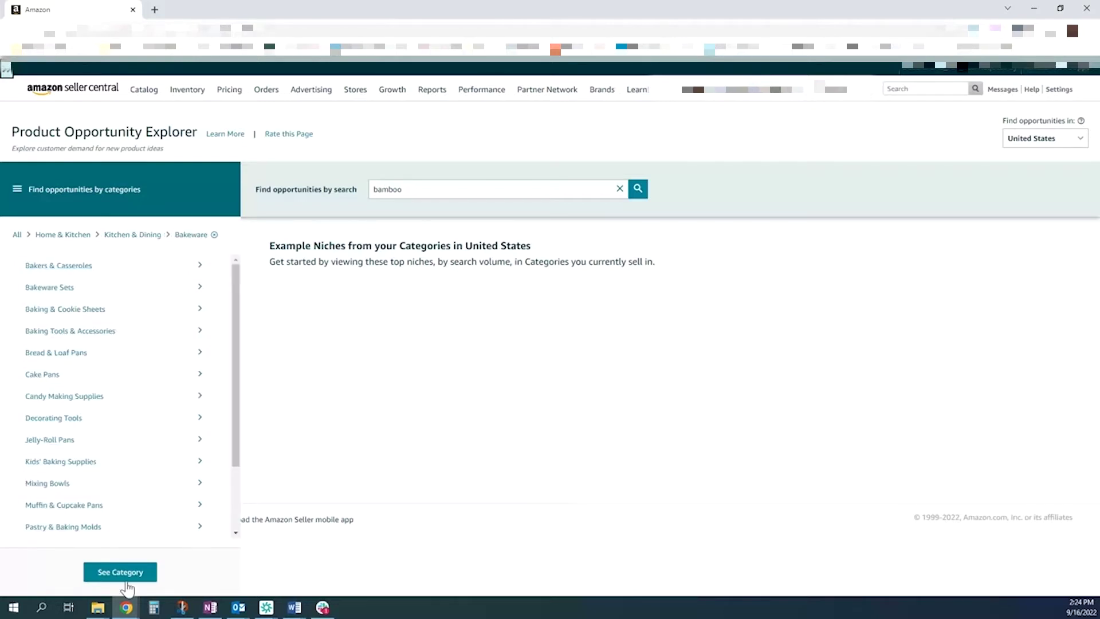
scroll(151, 411, "down", 2)
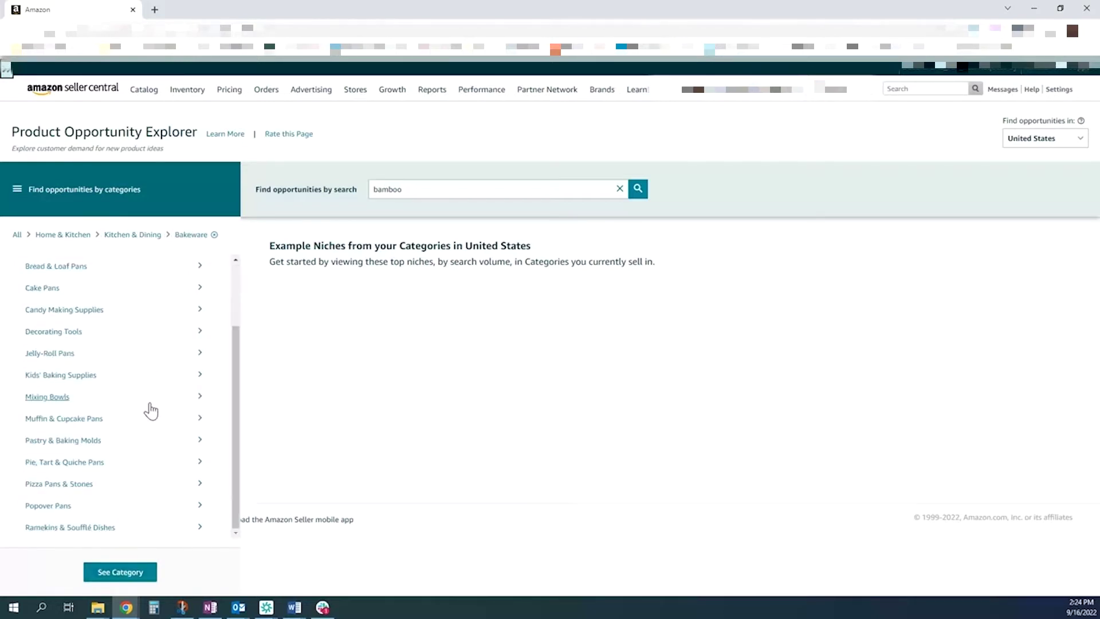
scroll(151, 410, "up", 2)
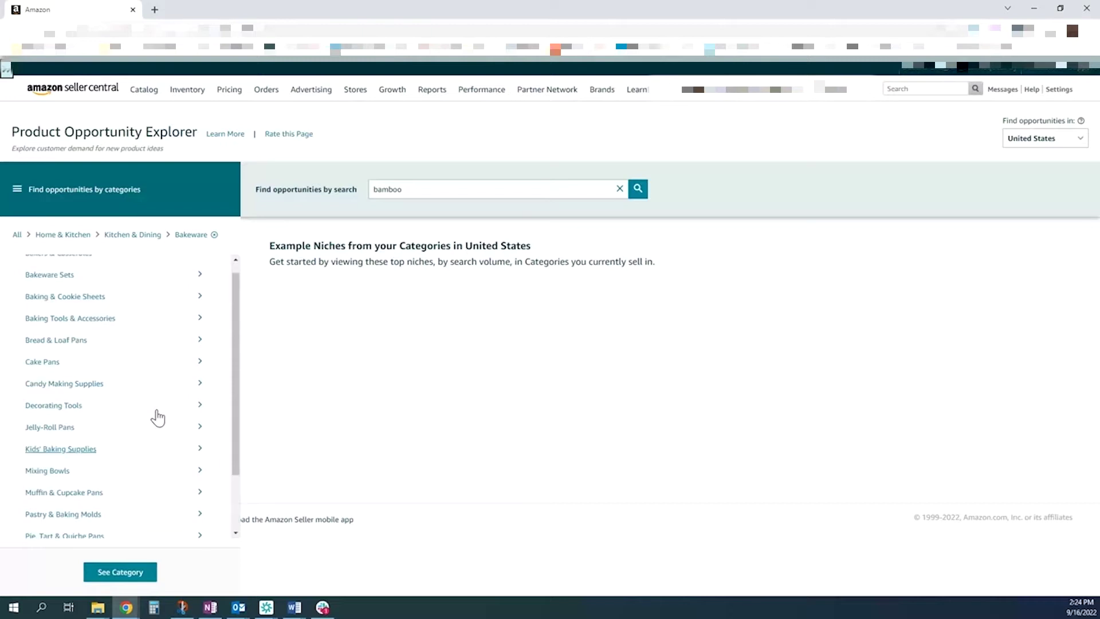
left_click(135, 573)
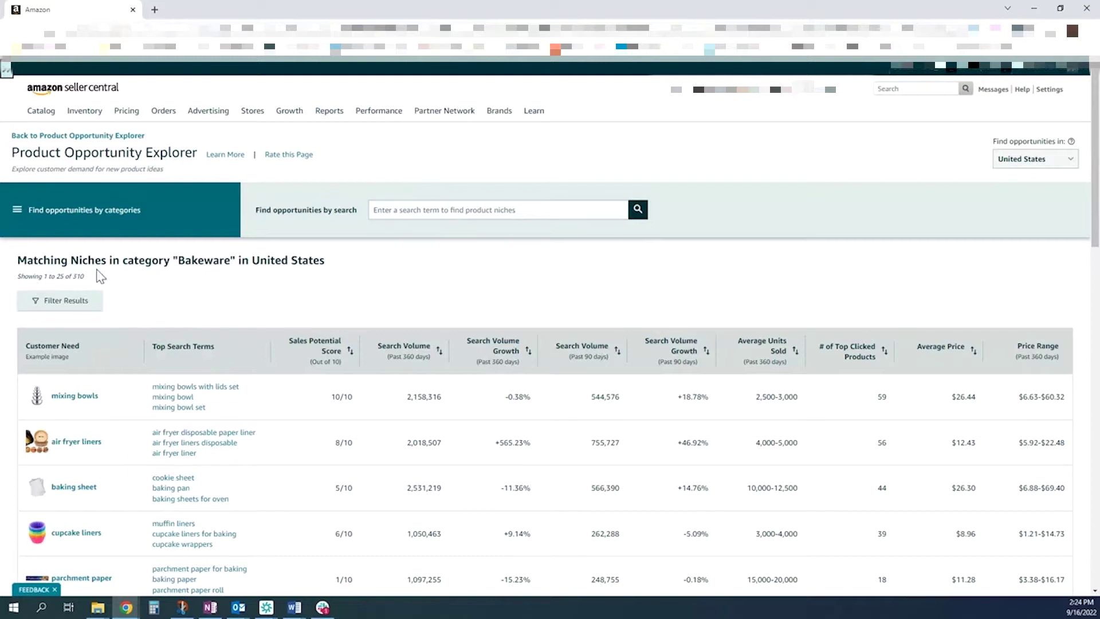
Sort Bakeware niches by 90-day search volume descending, air fryer liners leading at 755,727
left_click_drag(84, 278, 76, 277)
left_click(207, 264)
left_click(439, 354)
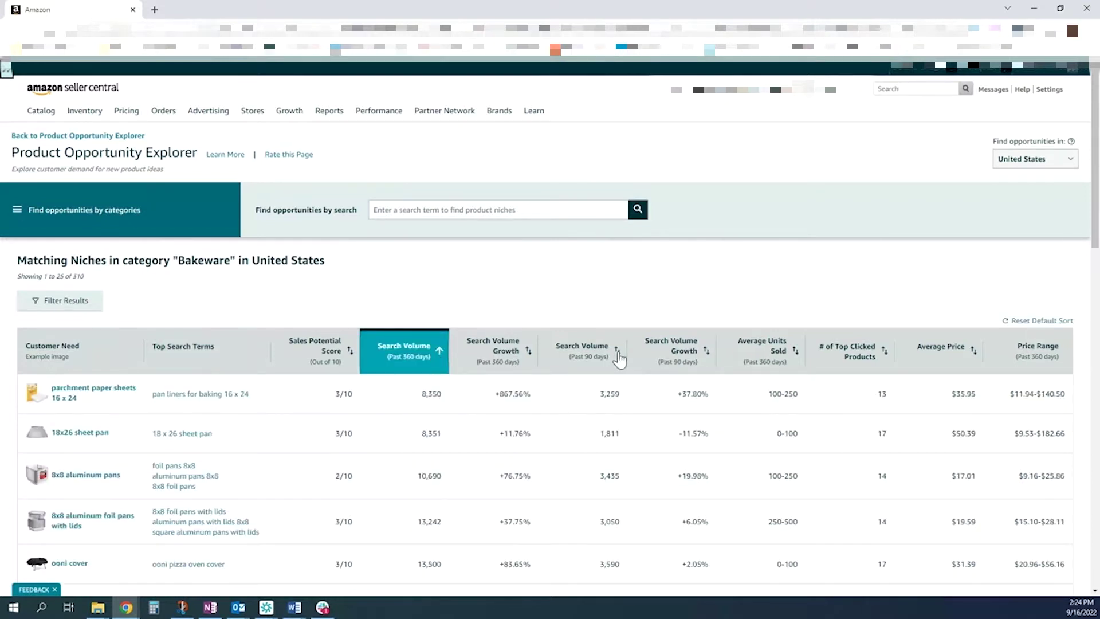
left_click(439, 353)
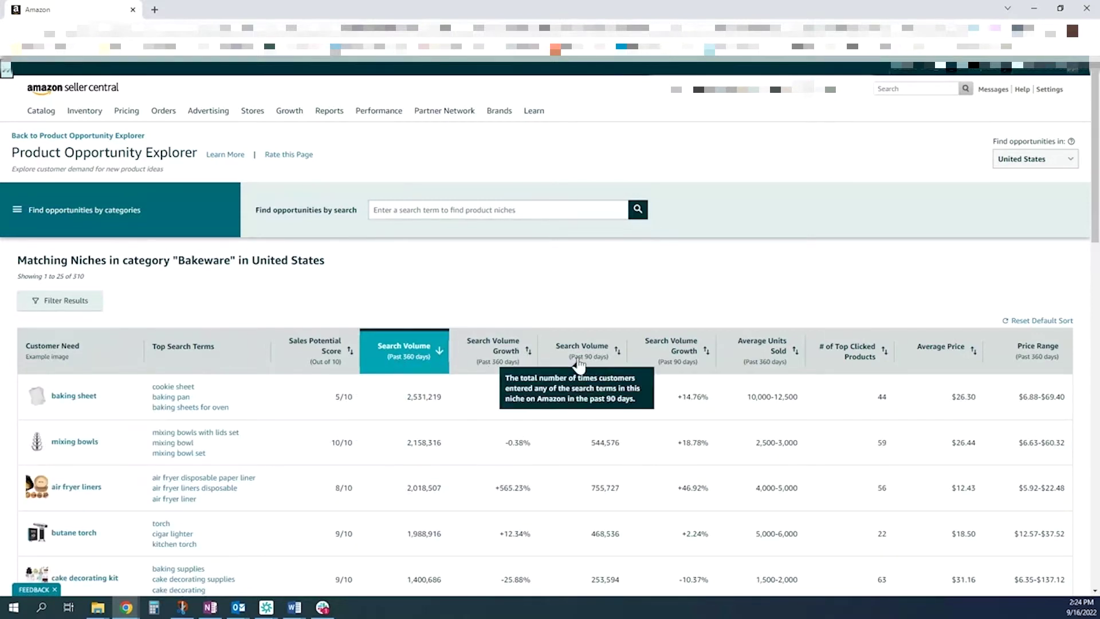
left_click(620, 351)
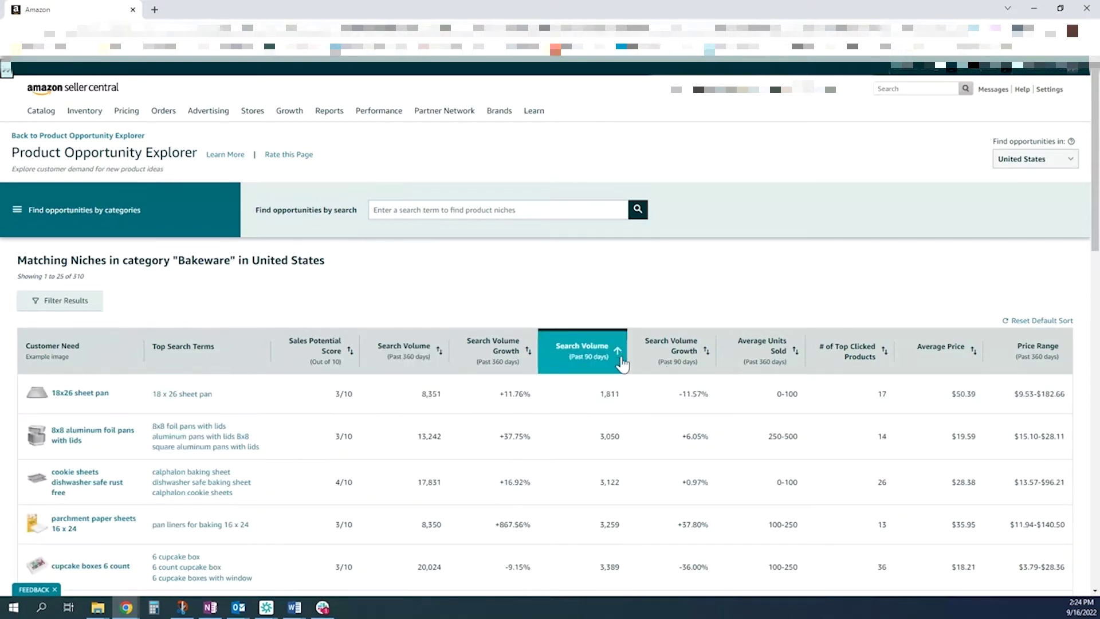
left_click(620, 353)
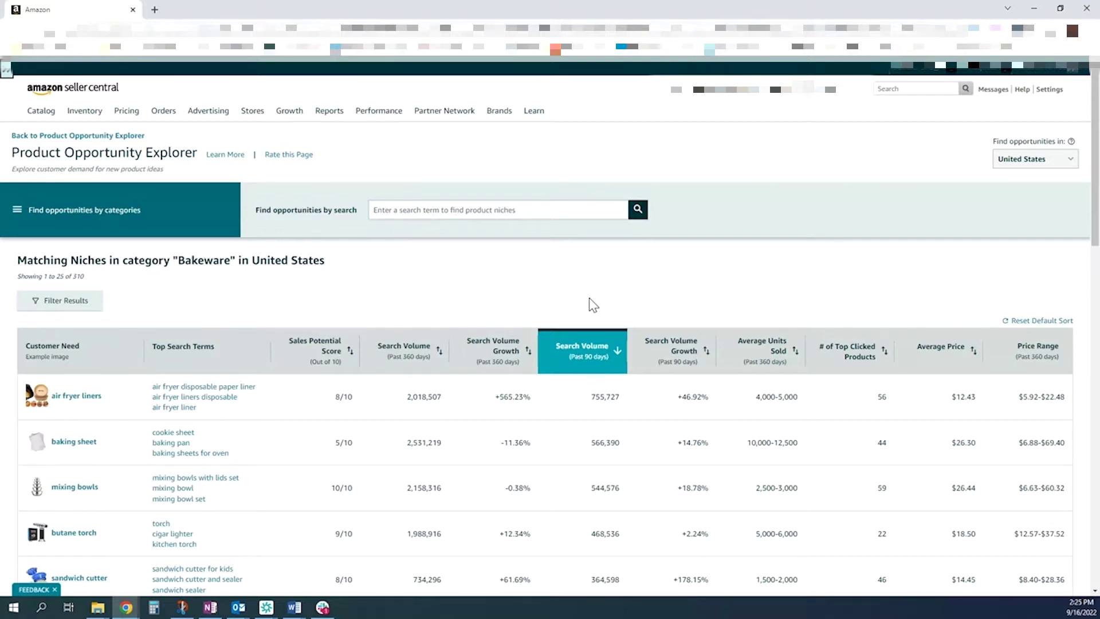
scroll(593, 306, "down", 2)
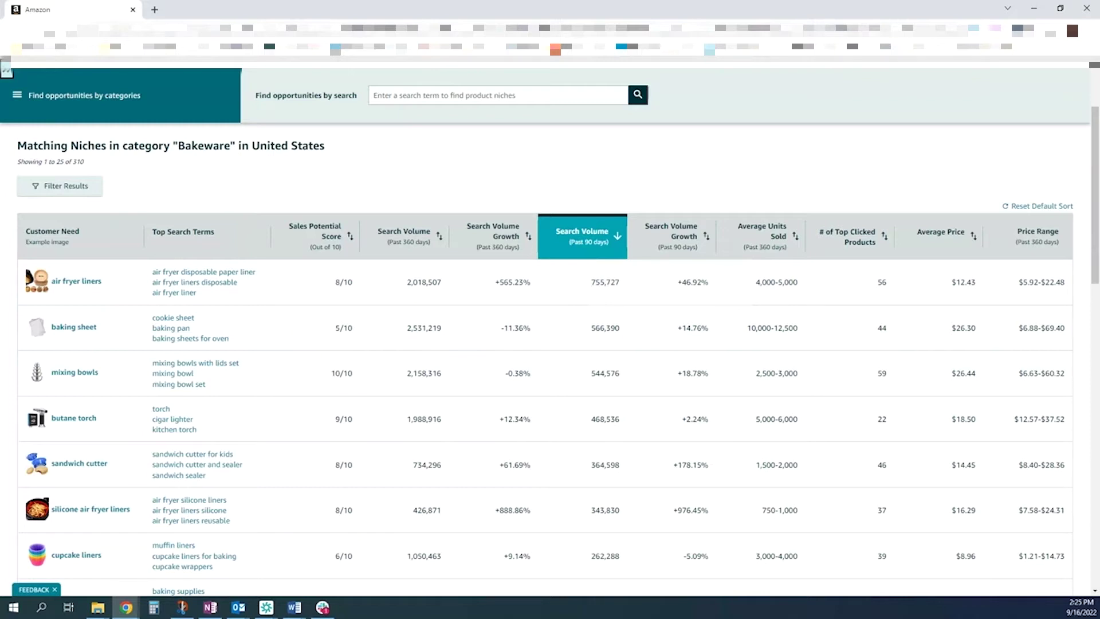
Sort the Bakeware niches by 360-day search volume, largest first, with baking sheet on top
left_click(444, 245)
left_click(444, 240)
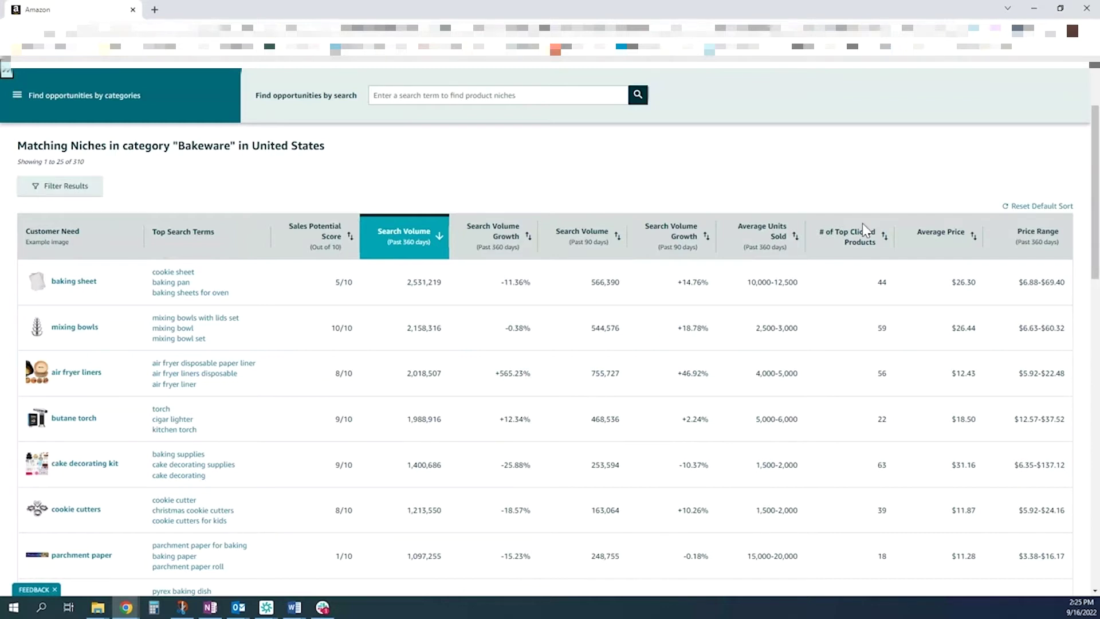
mouse_move(849, 249)
Scroll down the niche table and open the cupcake tray niche's details
scroll(837, 195, "down", 1)
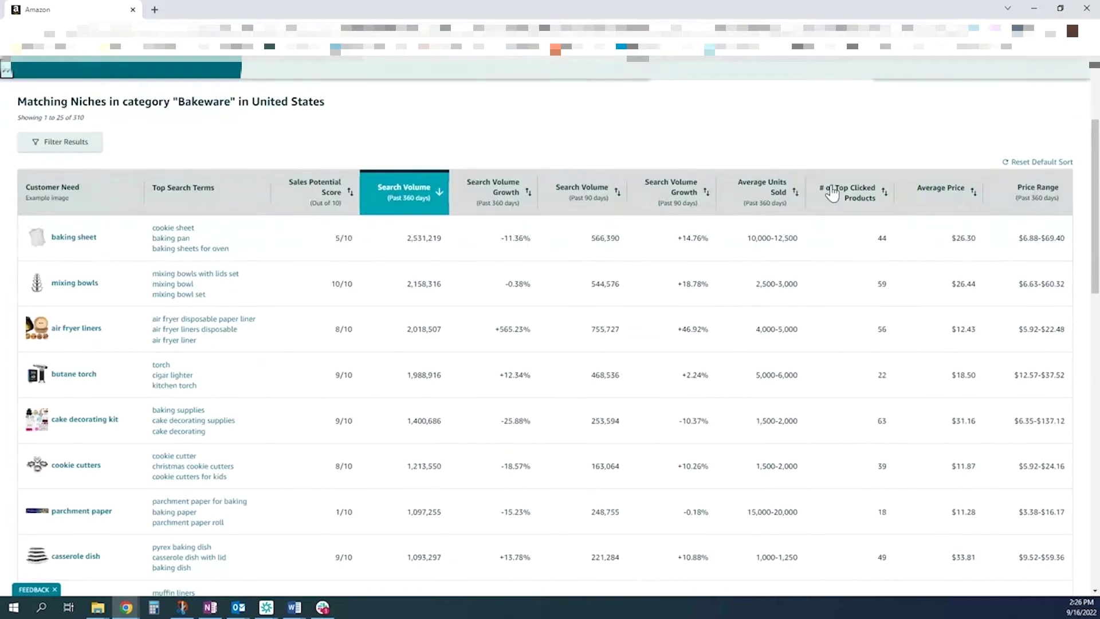
mouse_move(889, 165)
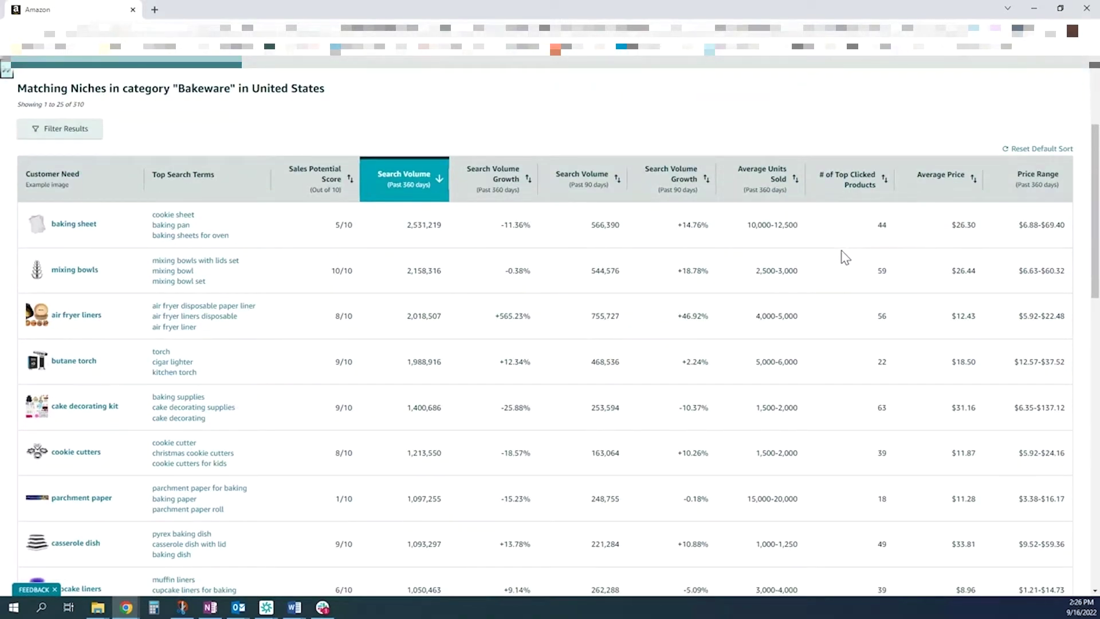
scroll(845, 258, "down", 1)
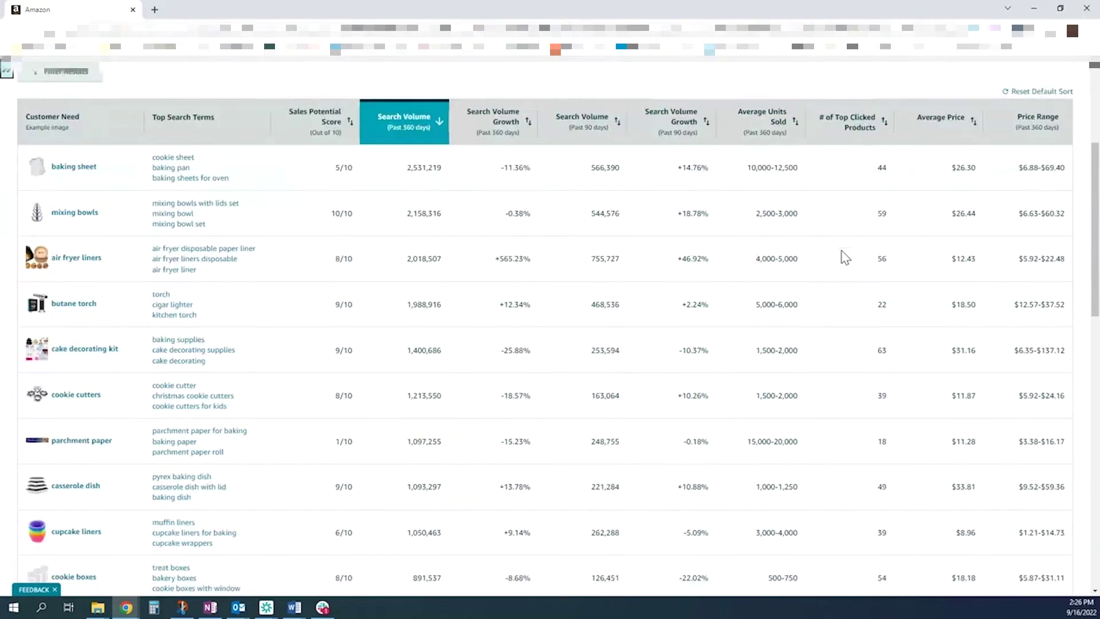
scroll(845, 257, "down", 1)
scroll(845, 258, "down", 2)
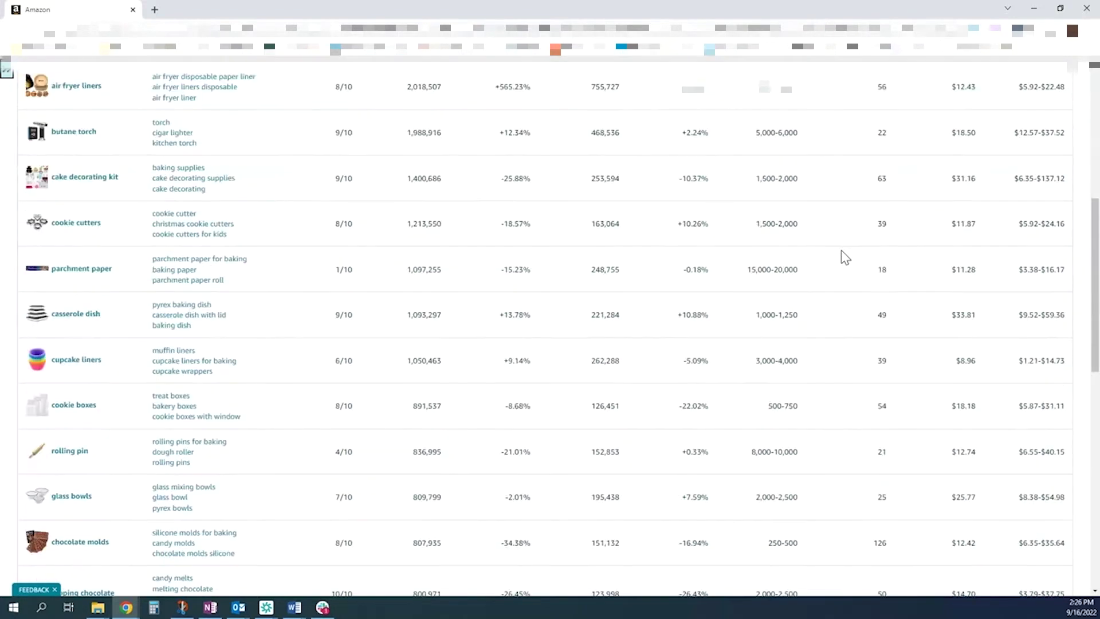
scroll(845, 257, "down", 3)
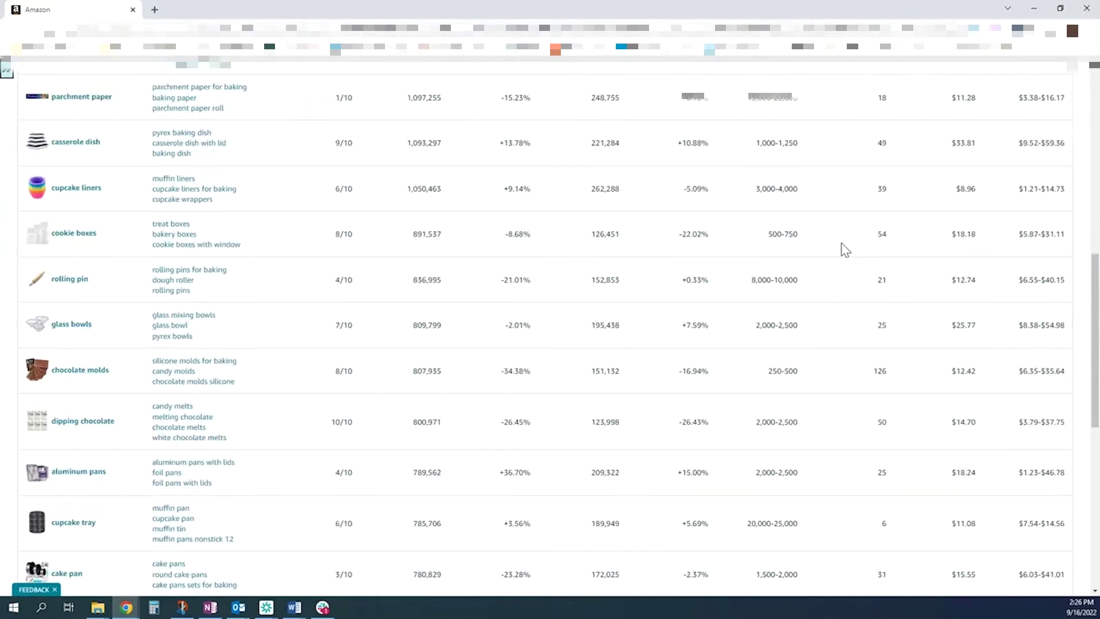
scroll(844, 251, "down", 2)
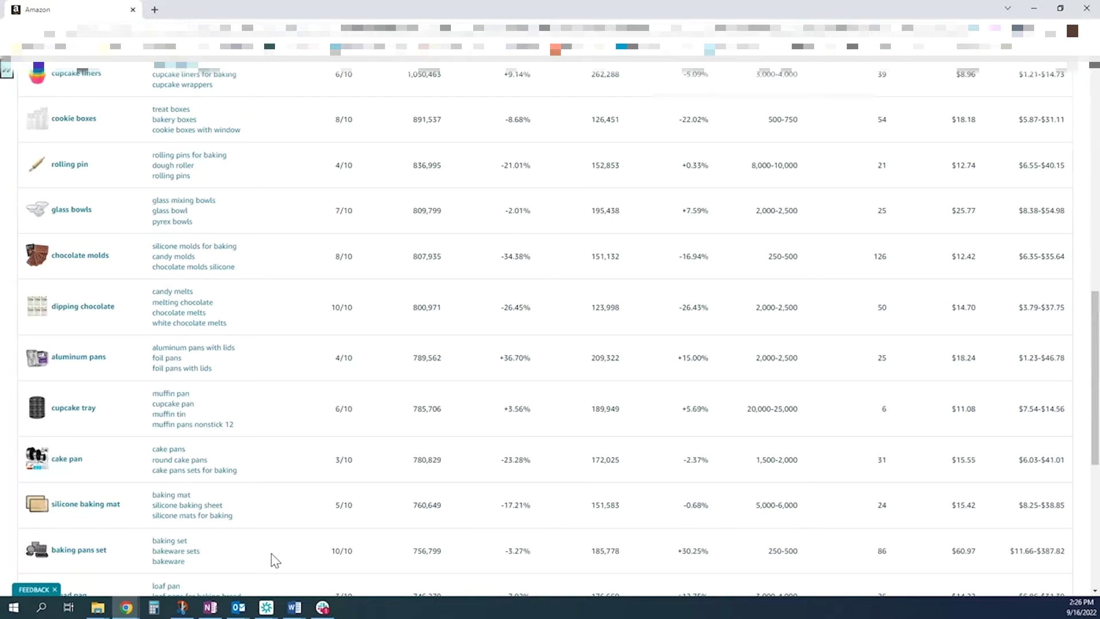
left_click(83, 414)
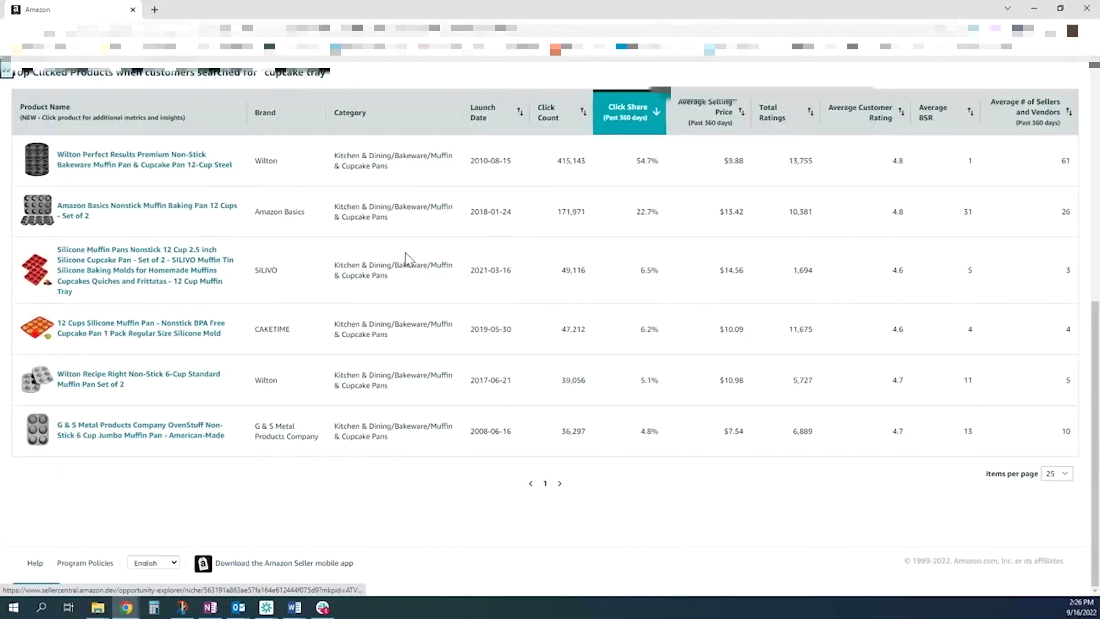
Order the cupcake tray's top clicked products by click share, highest first
scroll(405, 259, "up", 6)
scroll(450, 349, "down", 1)
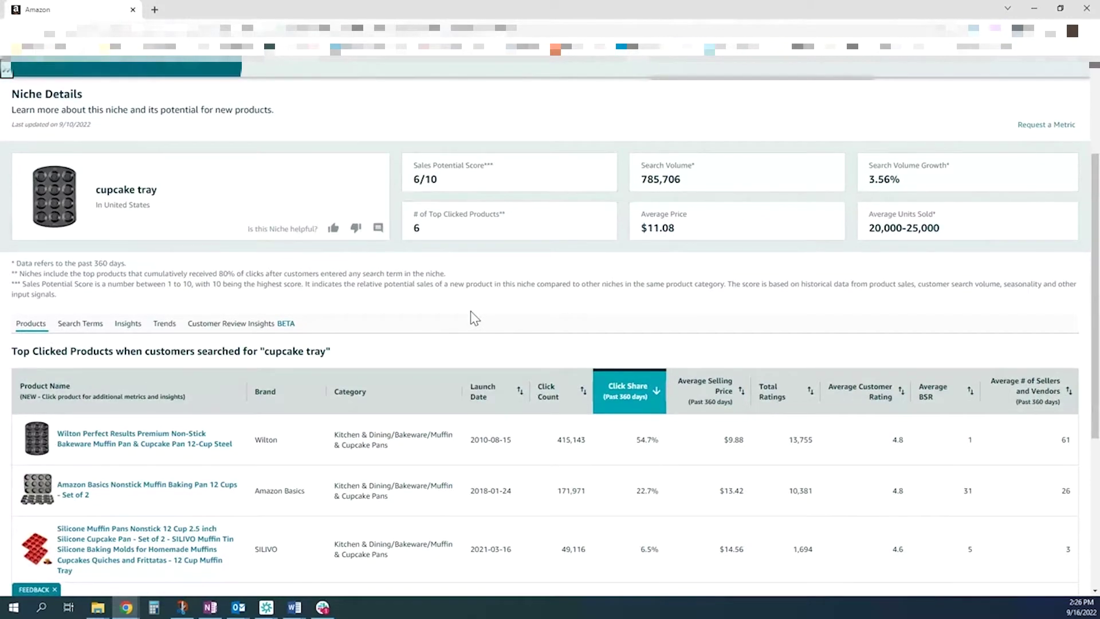
scroll(472, 317, "down", 2)
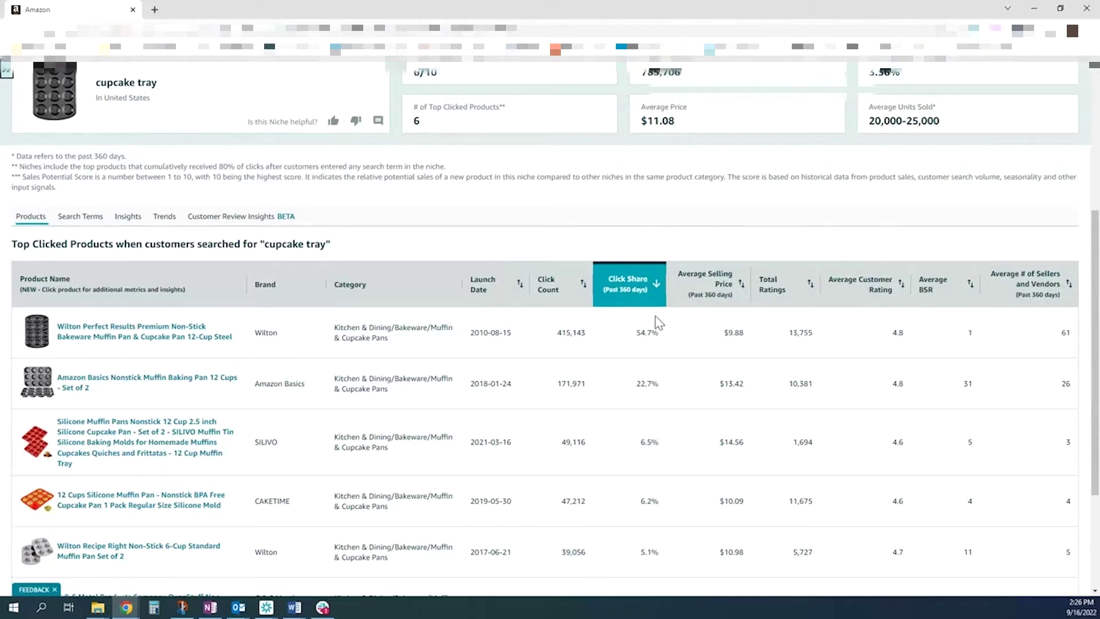
scroll(645, 334, "up", 1)
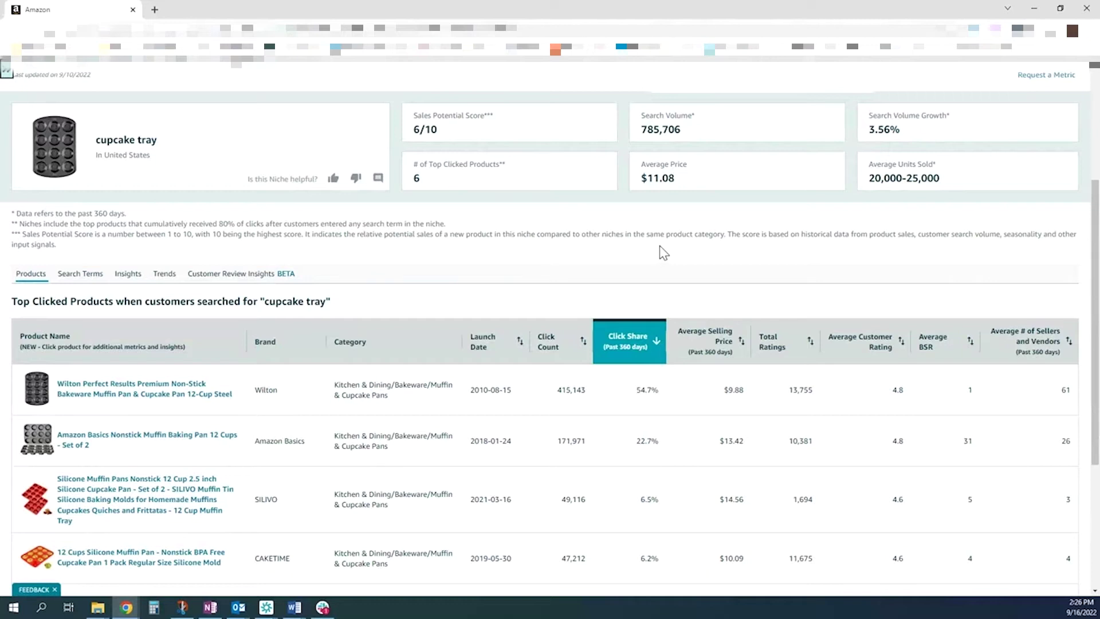
scroll(660, 290, "down", 1)
left_click(660, 282)
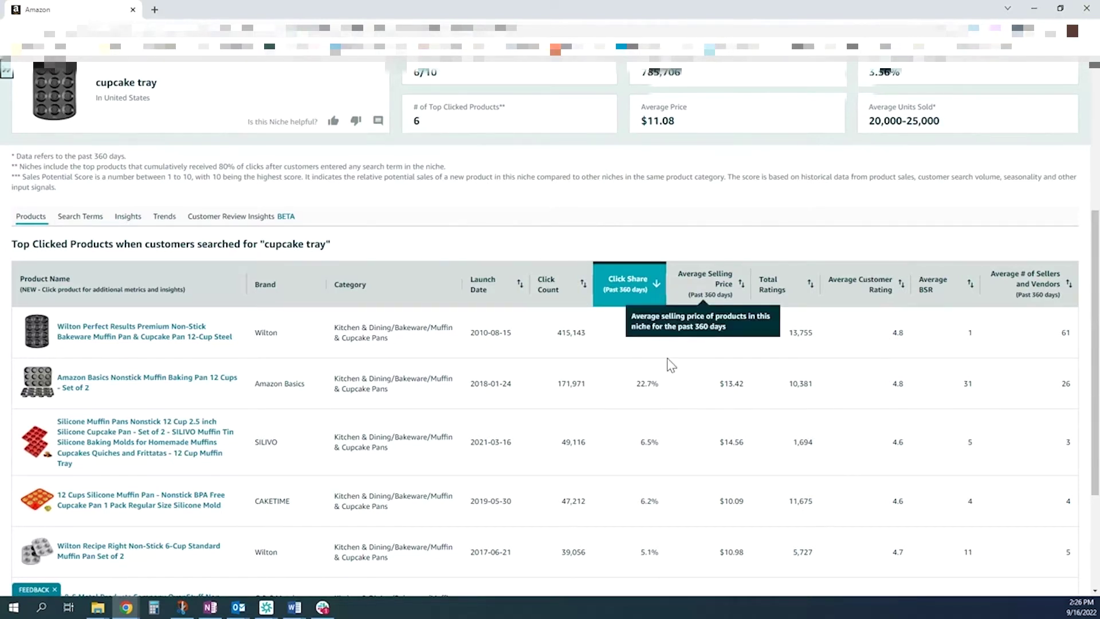
Review the cupcake tray products, led by a Wilton 12-cup muffin pan at 54.7% click share
scroll(670, 364, "down", 2)
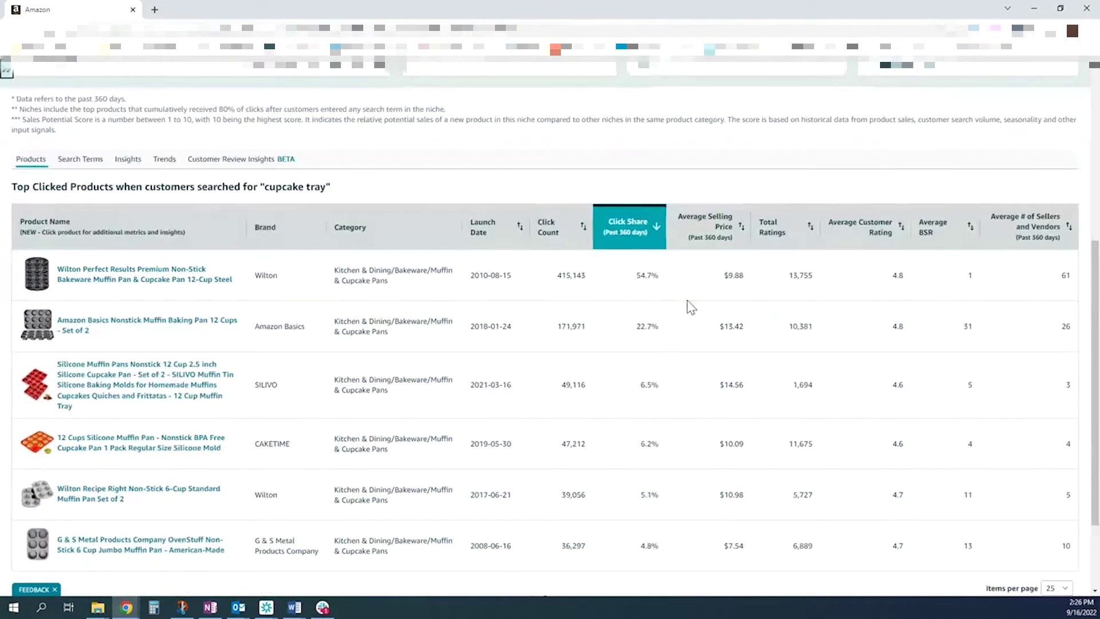
scroll(688, 307, "down", 1)
scroll(684, 315, "up", 1)
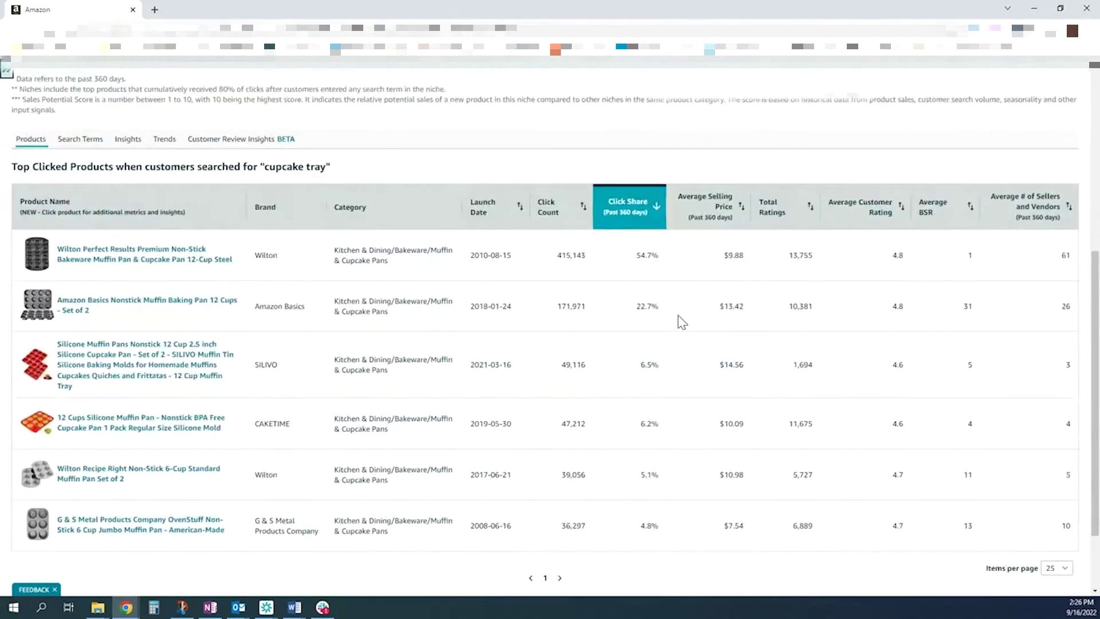
scroll(738, 167, "up", 1)
scroll(738, 166, "up", 3)
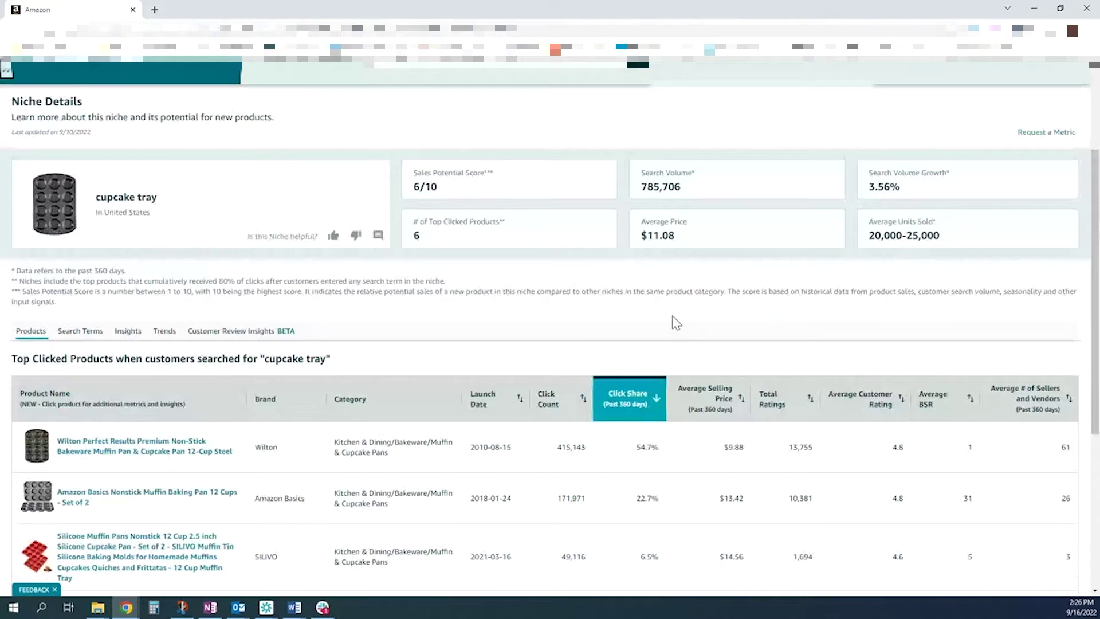
scroll(676, 322, "down", 2)
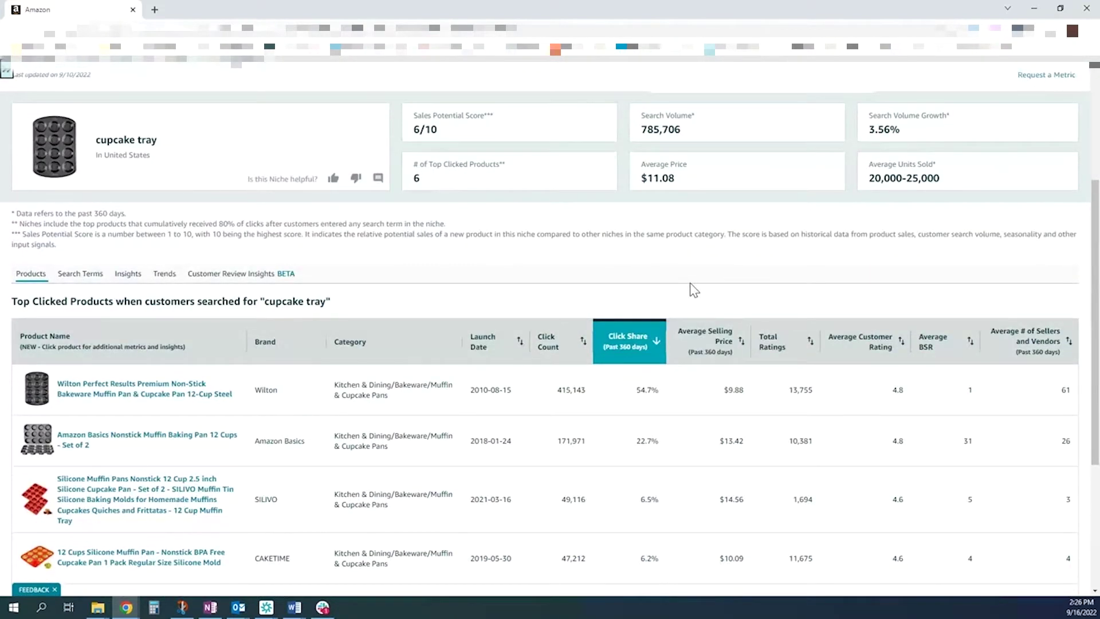
scroll(642, 248, "down", 1)
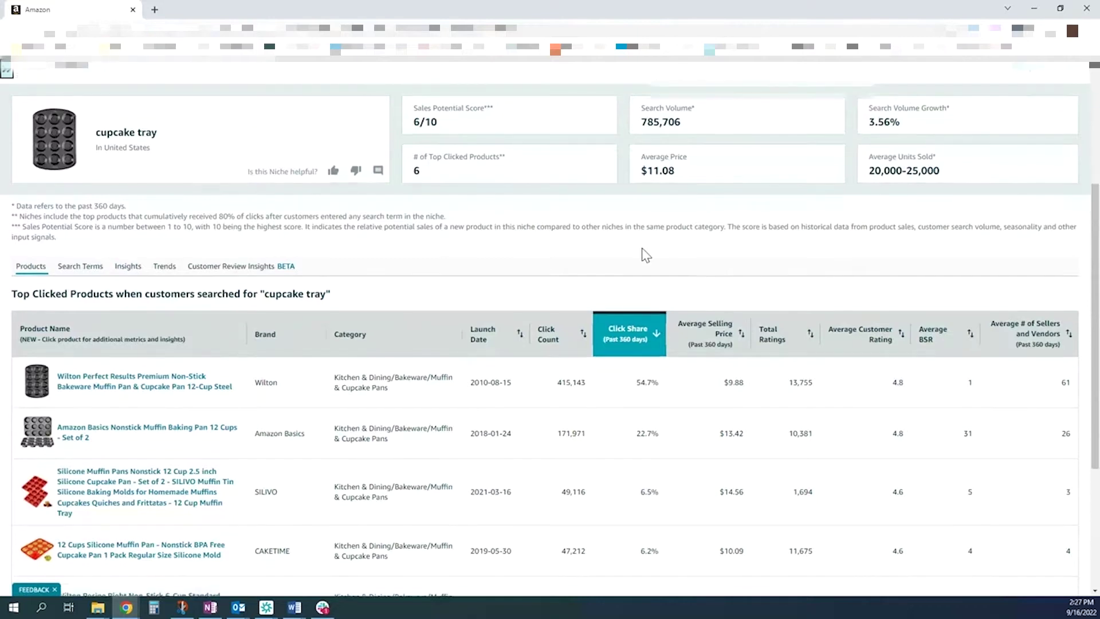
scroll(645, 256, "down", 3)
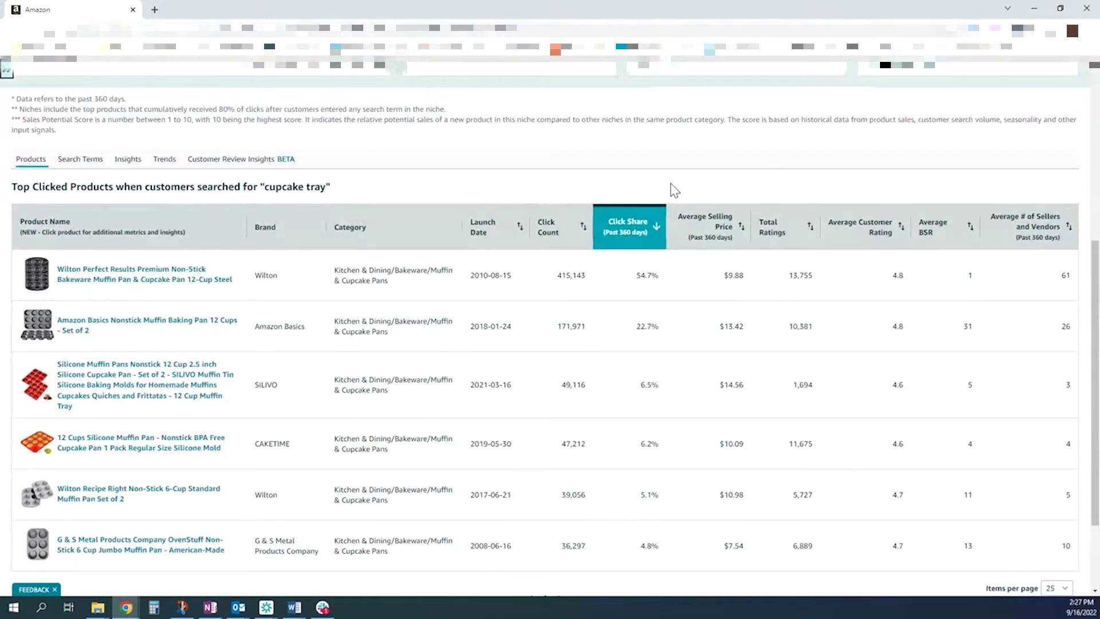
scroll(672, 216, "up", 2)
scroll(670, 243, "up", 2)
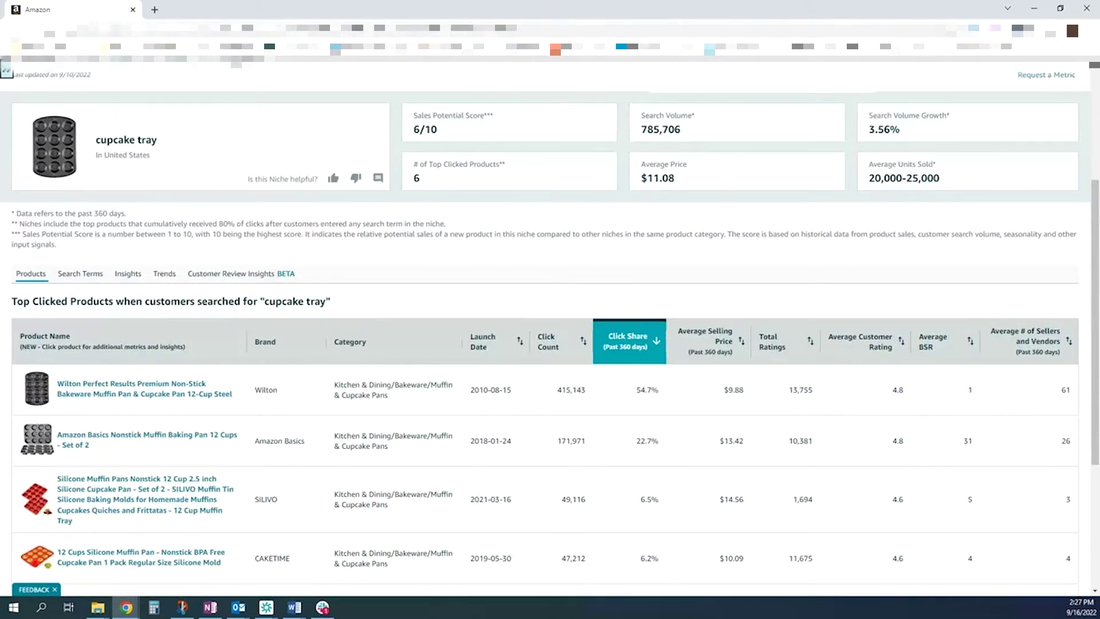
Return to the Bakeware niche list and sort it by search volume, highest first
key("alt+Left")
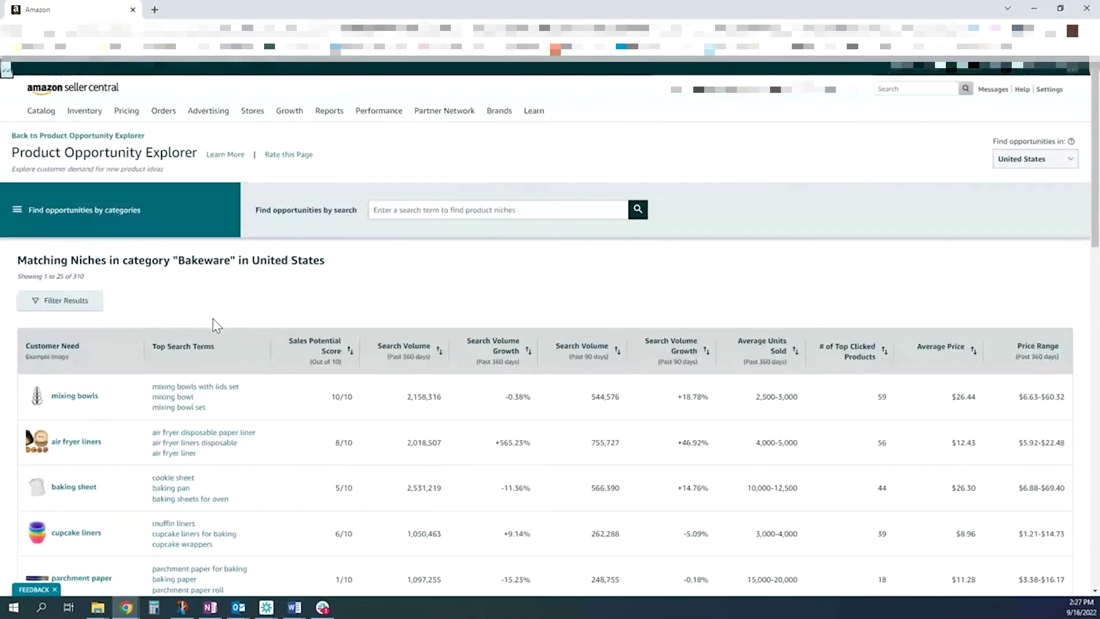
scroll(321, 321, "down", 2)
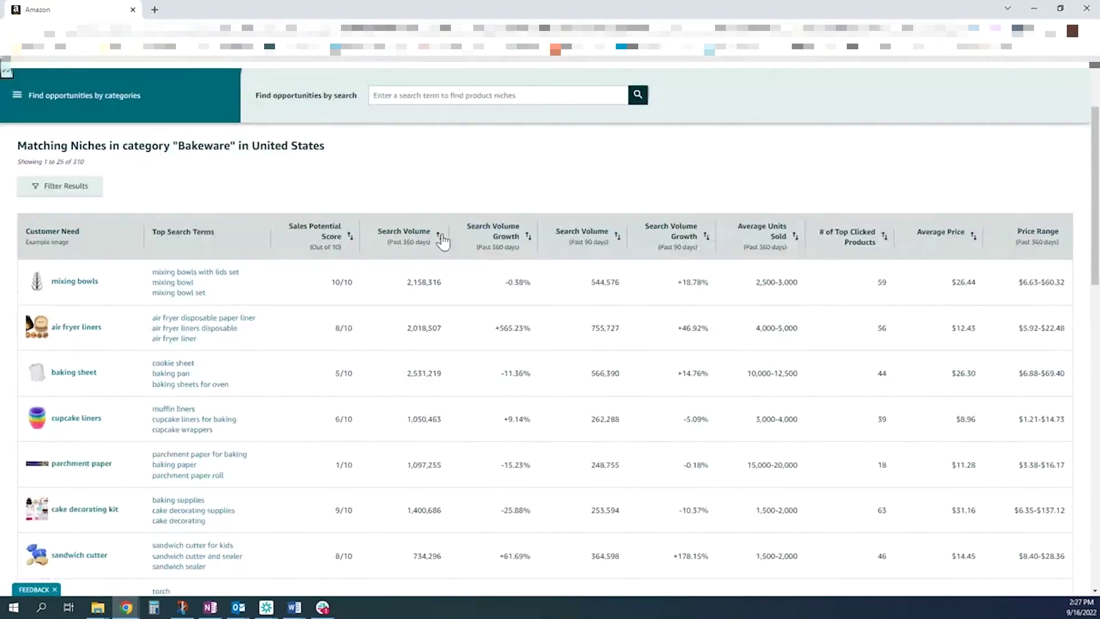
left_click(440, 238)
left_click(440, 238)
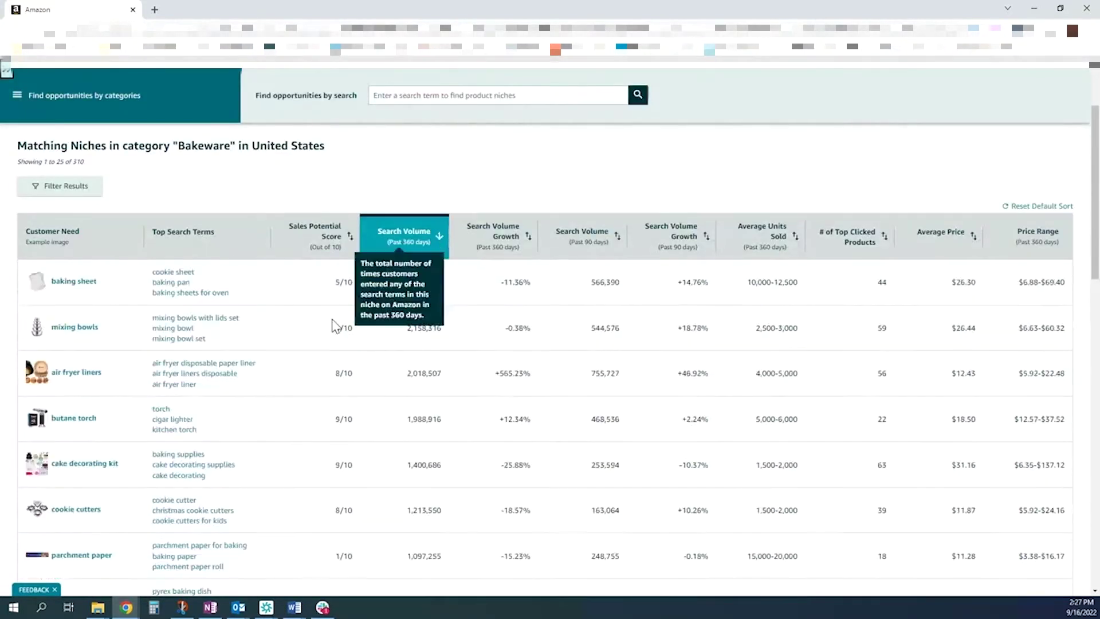
Open the butane torch niche: 9/10 sales potential, 1,988,916 search volume, $18.50 average price
left_click(80, 419)
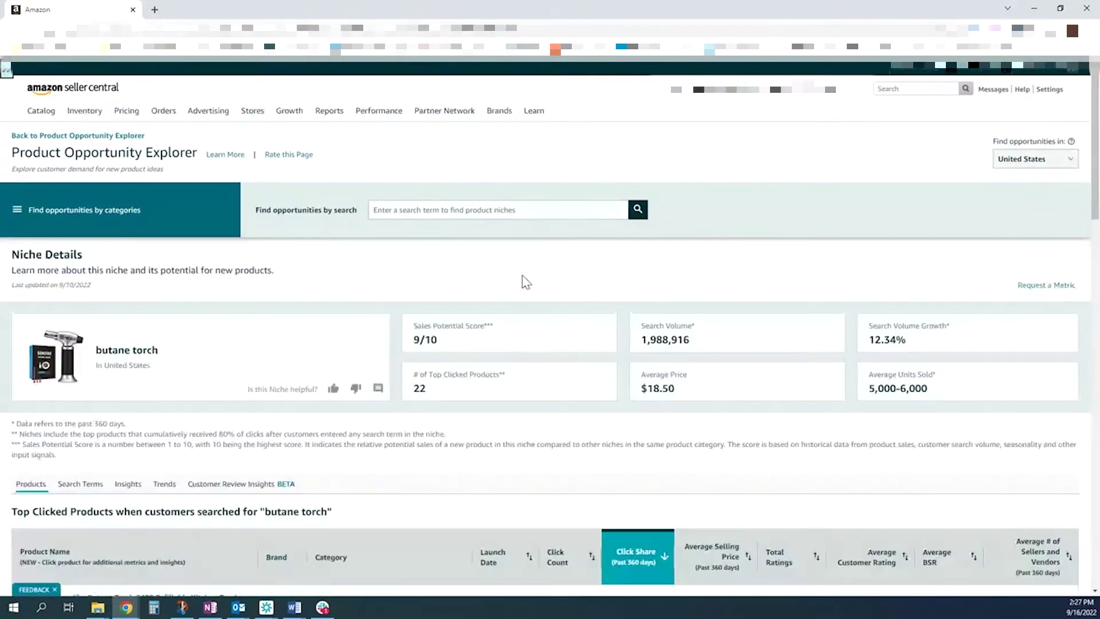
scroll(526, 282, "down", 3)
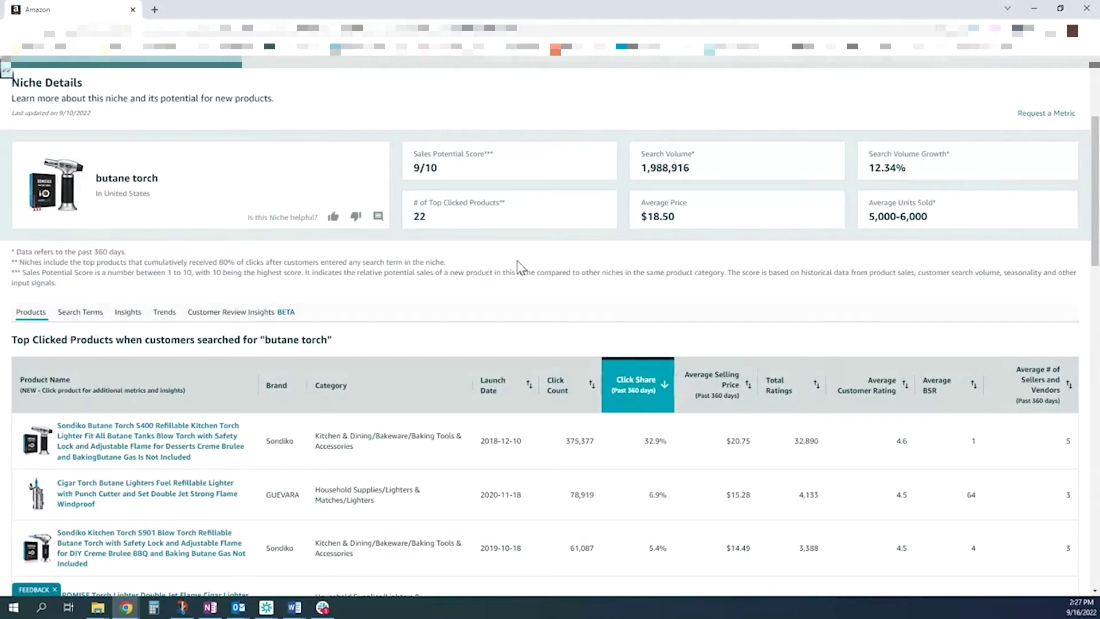
scroll(530, 278, "down", 2)
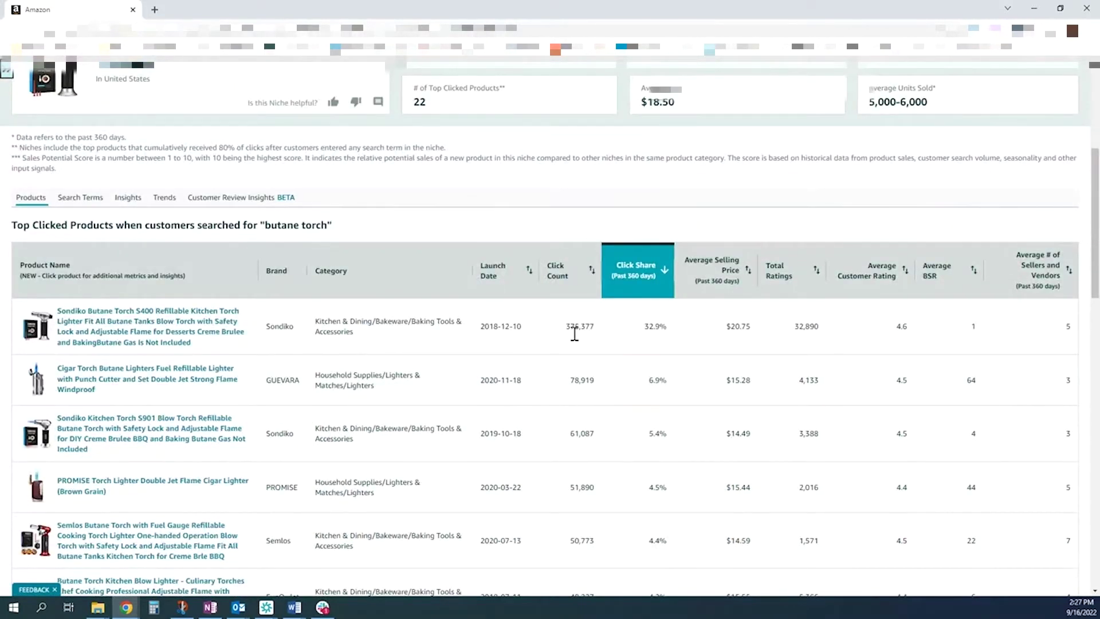
scroll(572, 328, "down", 2)
scroll(596, 360, "up", 3)
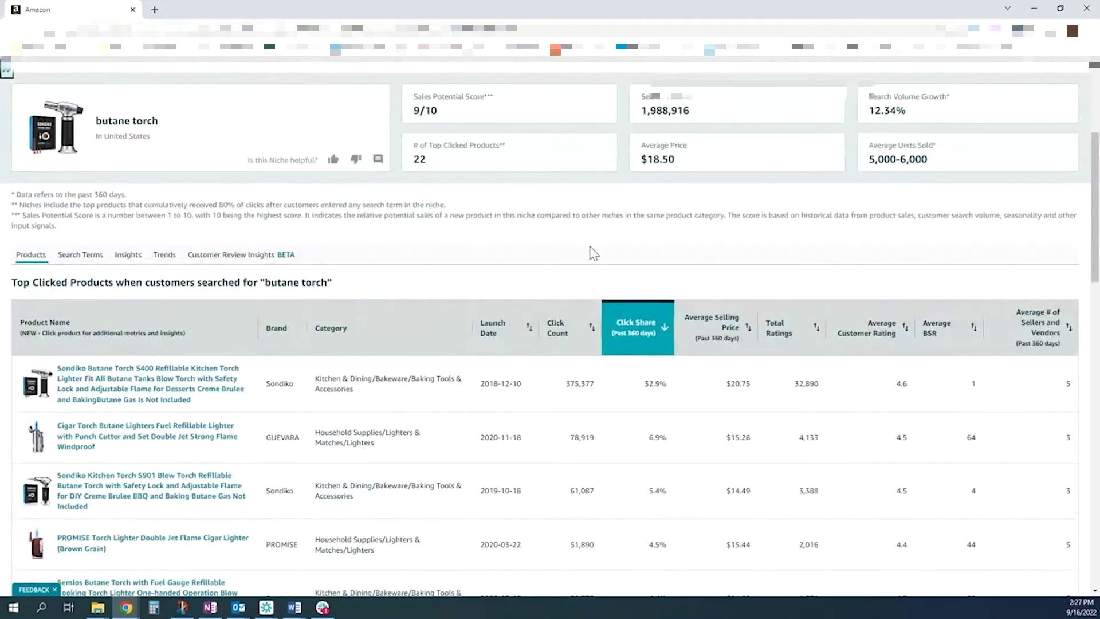
scroll(596, 255, "up", 1)
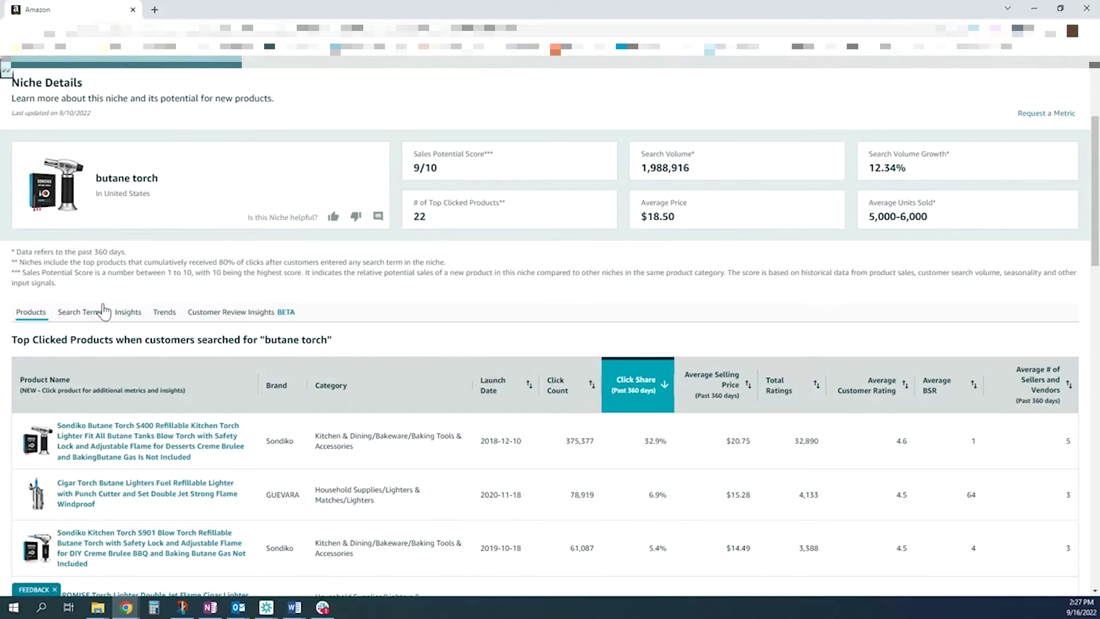
Read the butane torch niche's insight metrics, then view its trends (9.55% search conversion rate)
left_click(134, 323)
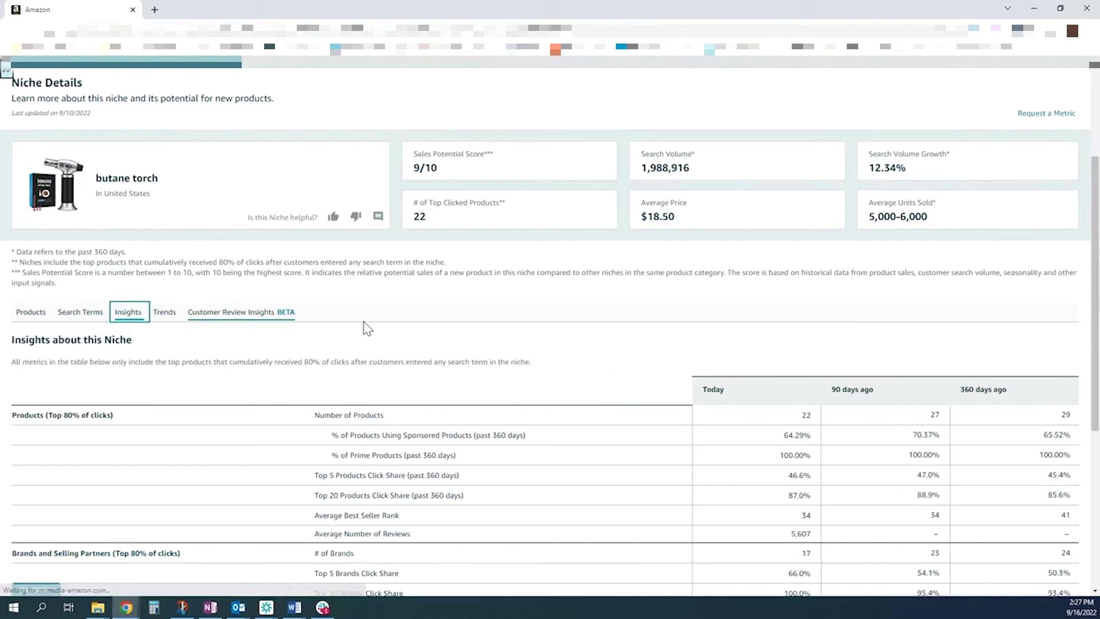
scroll(574, 288, "down", 1)
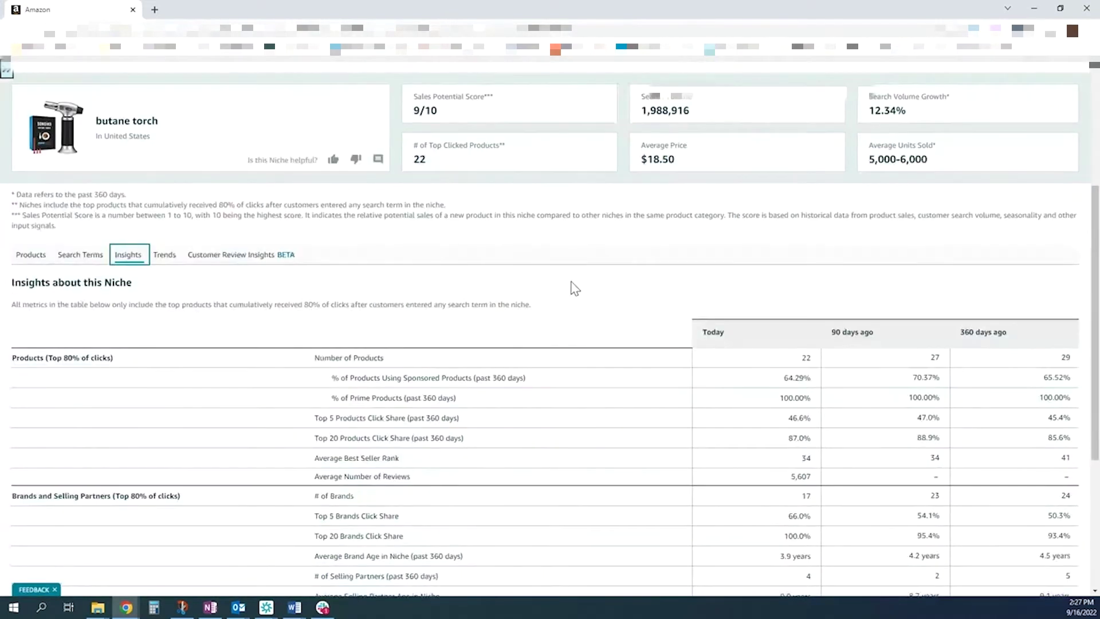
scroll(574, 288, "up", 1)
mouse_move(346, 421)
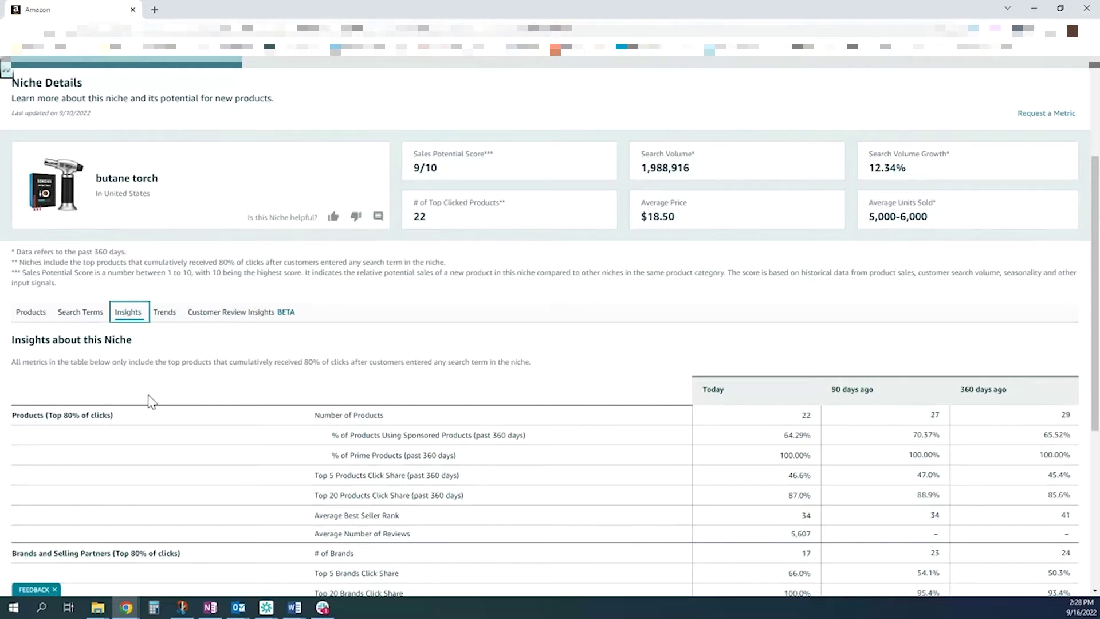
left_click(158, 321)
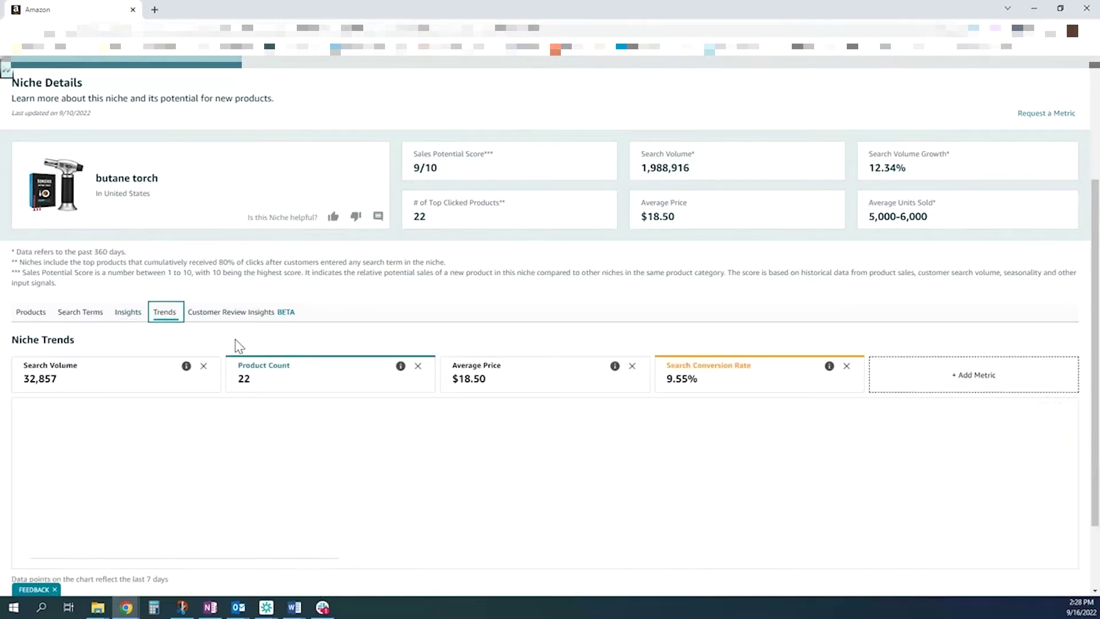
Compare weekly product count (25 to 22) with search conversion rate, then go back to Insights
scroll(343, 353, "down", 1)
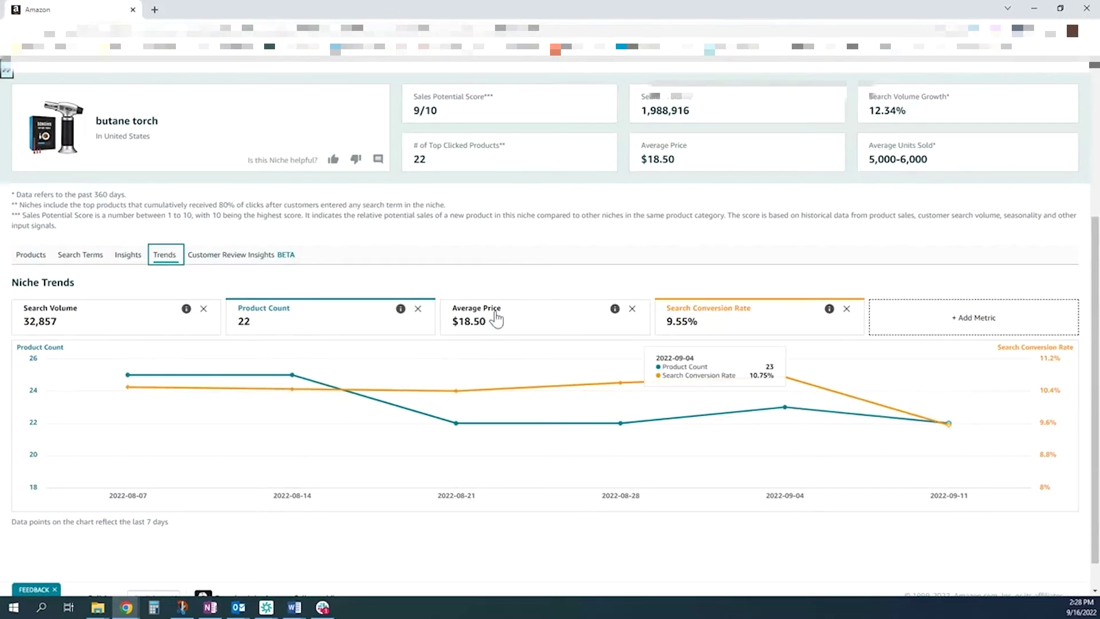
left_click(128, 255)
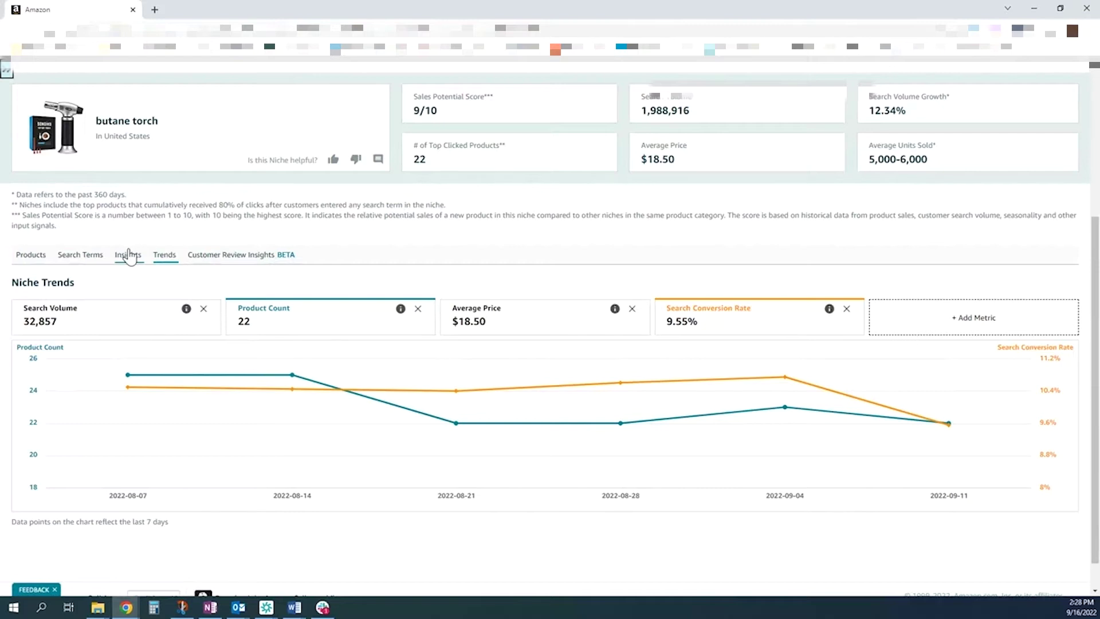
Scroll through the butane torch insights table and reopen the category browser at Bakeware
scroll(454, 287, "down", 1)
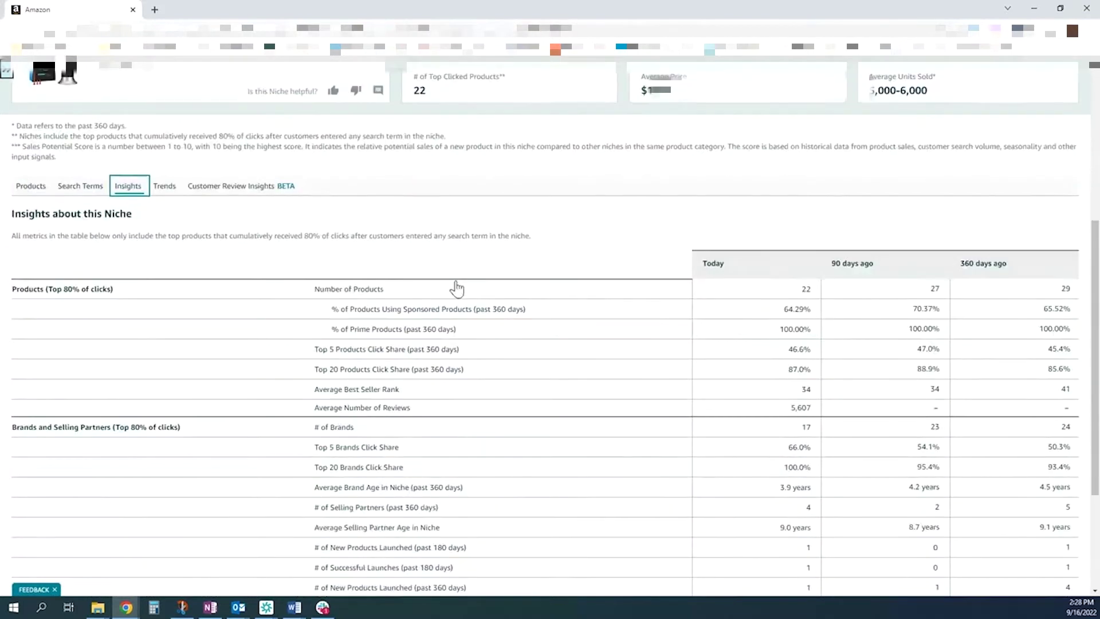
scroll(504, 224, "down", 2)
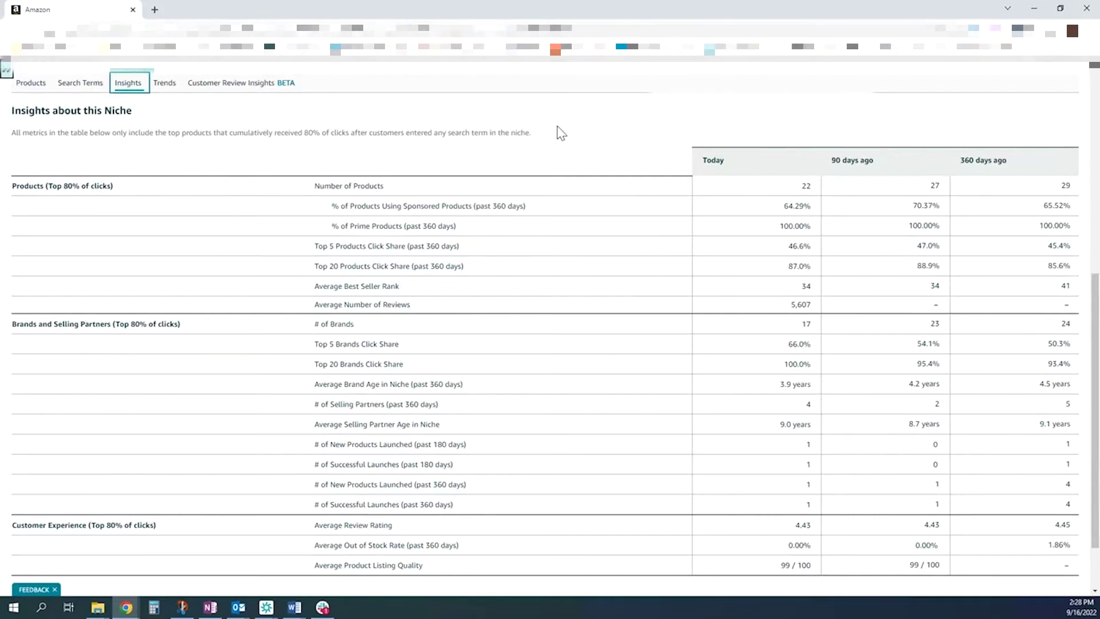
mouse_move(395, 327)
scroll(515, 156, "up", 1)
scroll(515, 155, "up", 4)
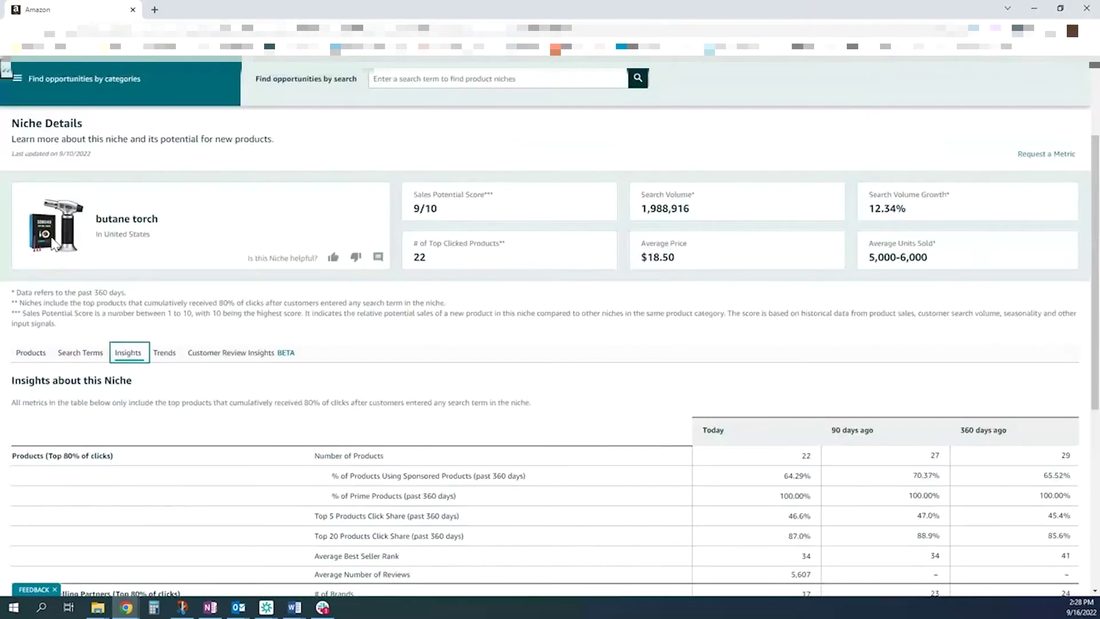
scroll(53, 244, "up", 1)
left_click(67, 109)
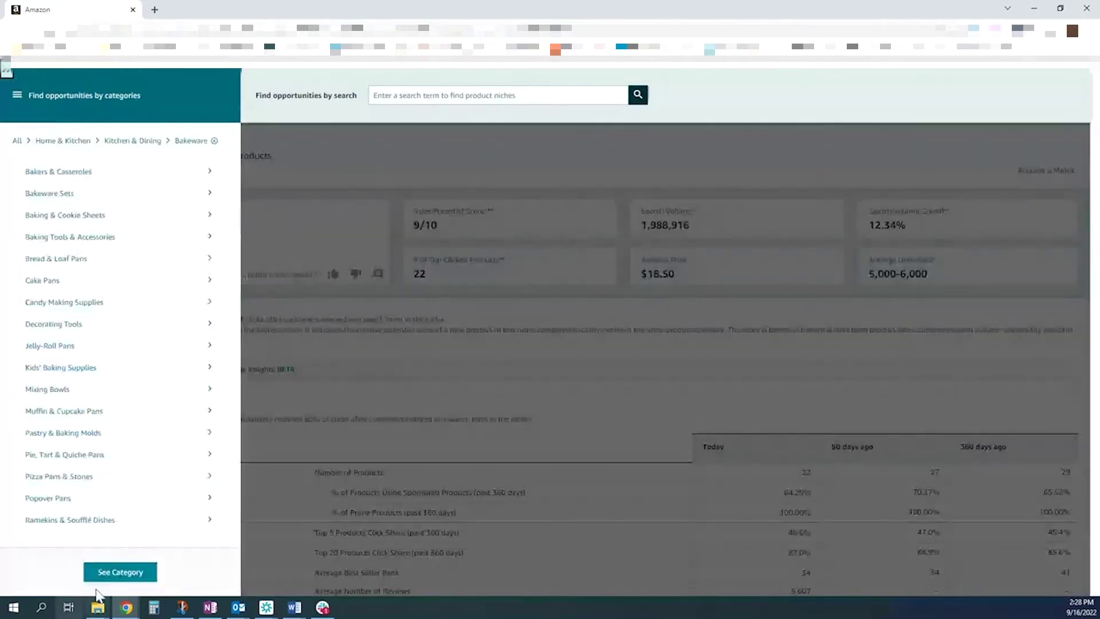
Reload the Bakeware niche list from the category browser
left_click(104, 569)
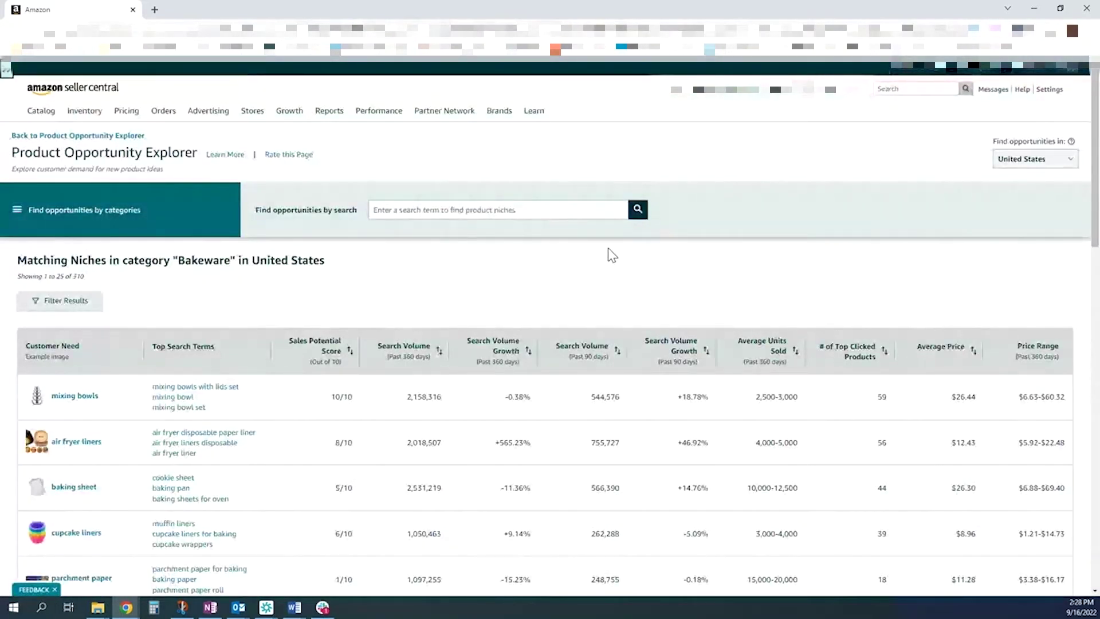
scroll(612, 255, "down", 1)
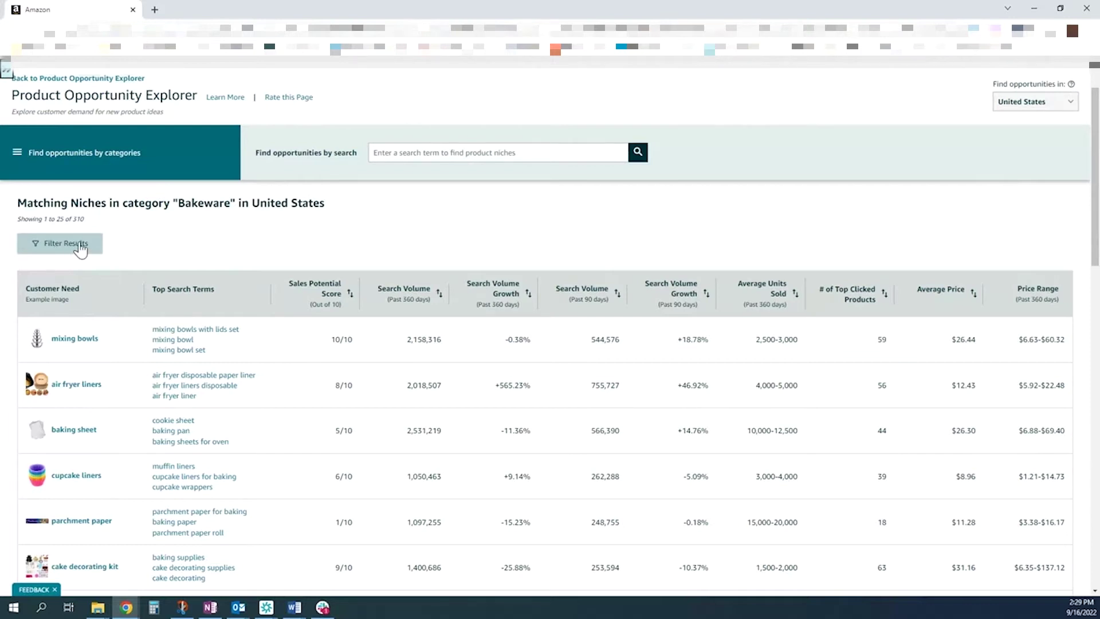
left_click_drag(76, 219, 84, 218)
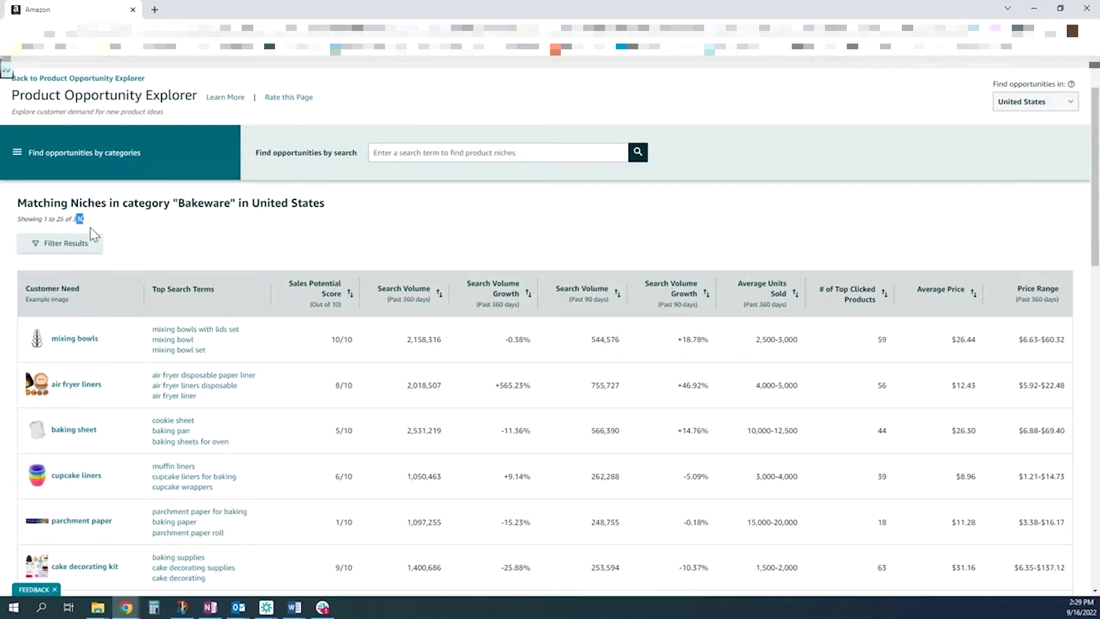
left_click(101, 229)
Open the Filter Results dialog and choose Average Price as the filter metric
left_click(57, 244)
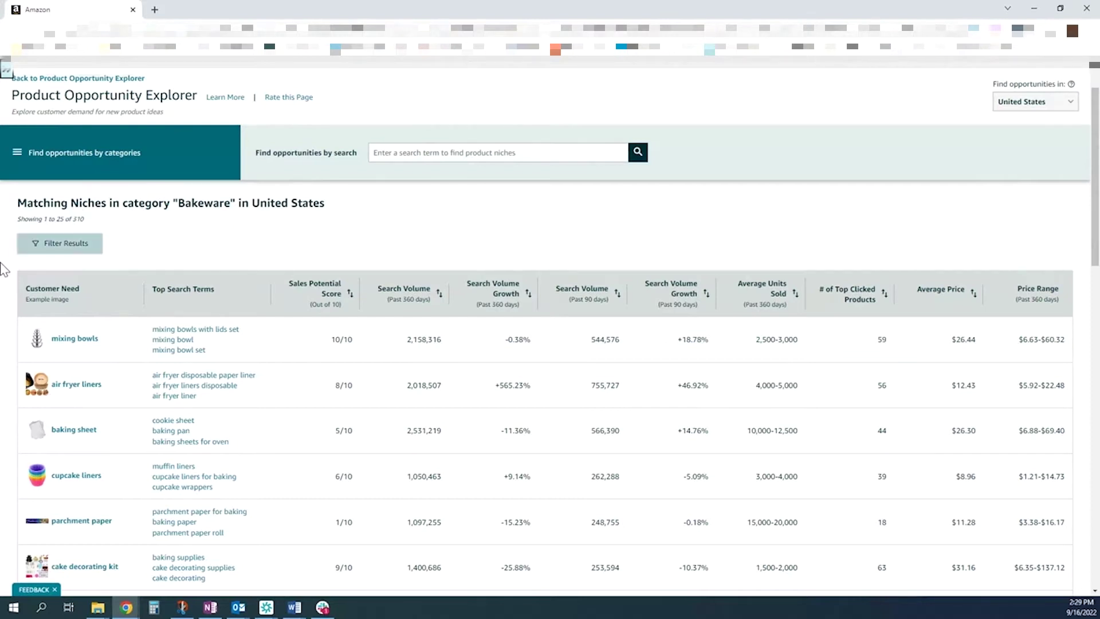
left_click(64, 250)
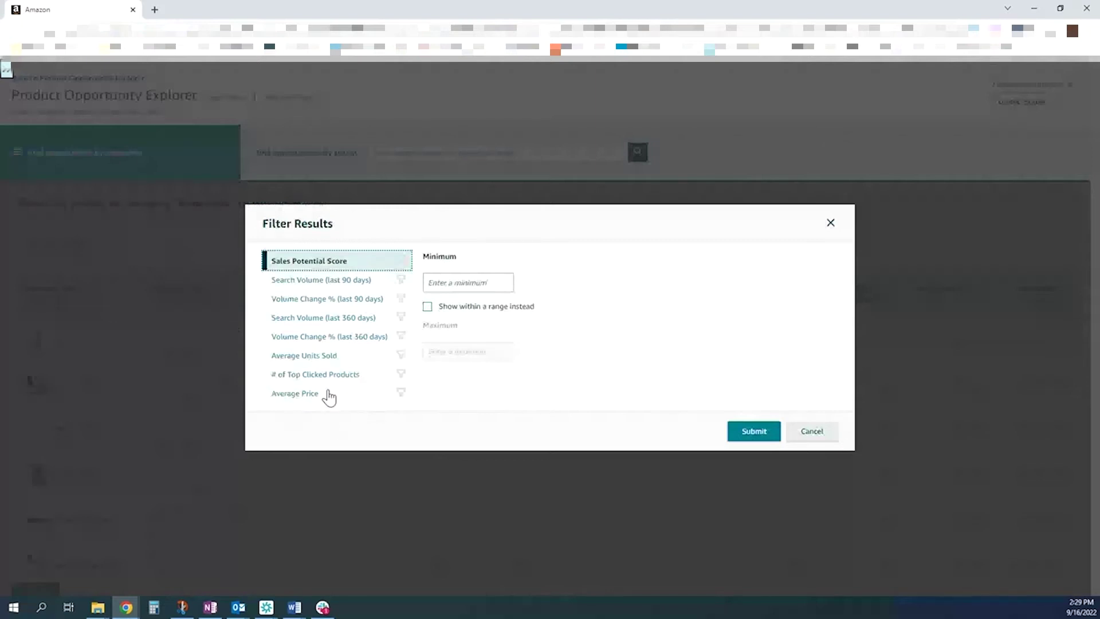
left_click(329, 395)
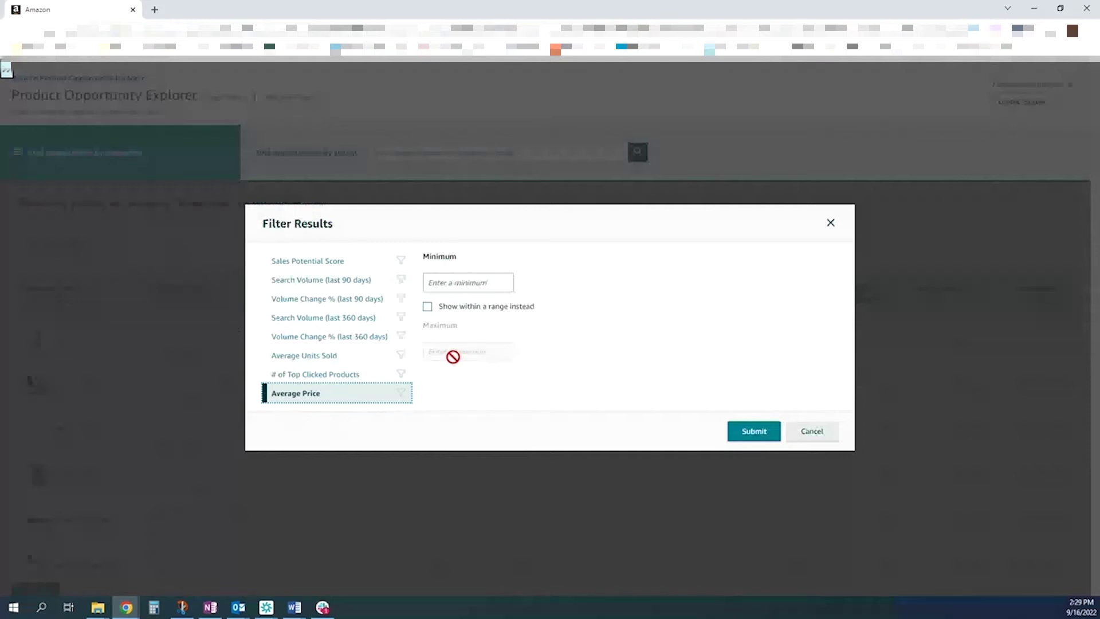
Filter the Bakeware niches to an average price range of 25 to 75
left_click(459, 284)
type("25")
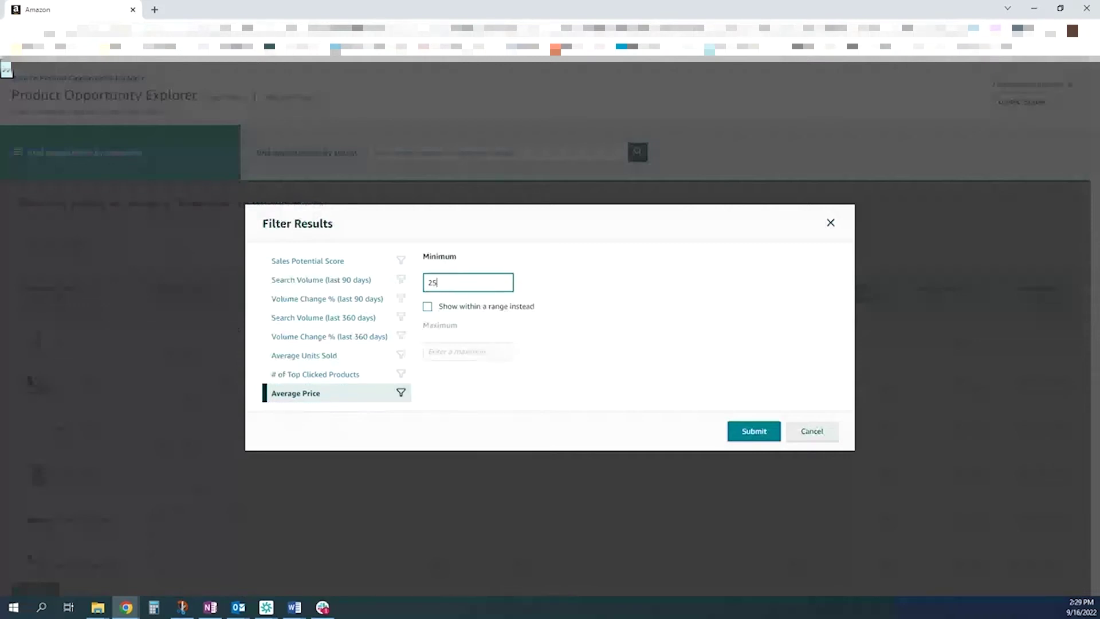
left_click(427, 309)
left_click(481, 351)
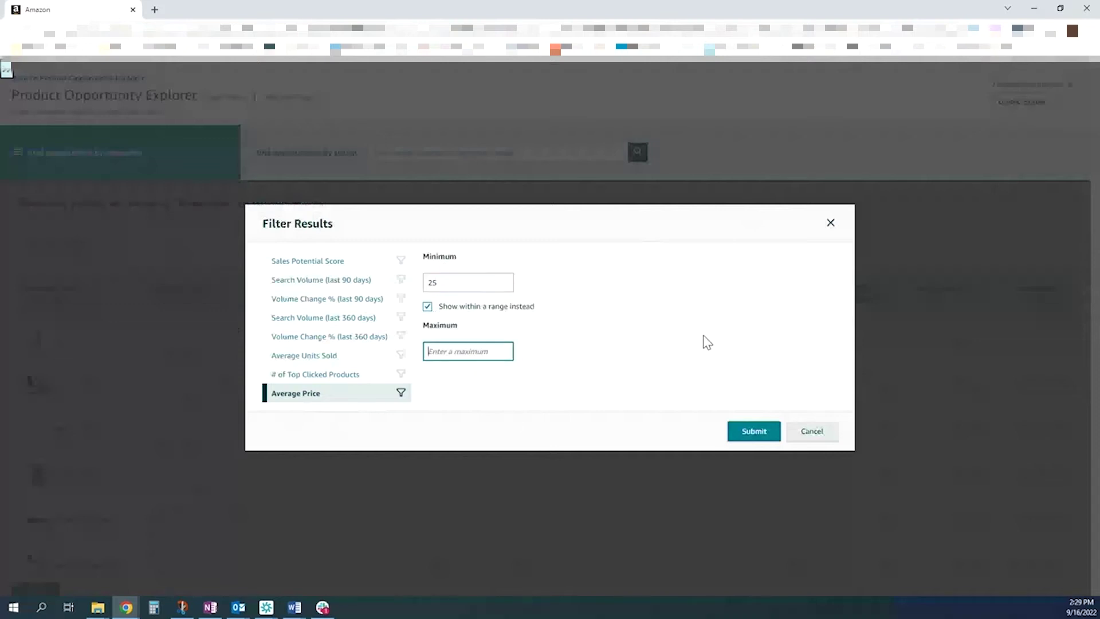
type("75")
left_click(752, 437)
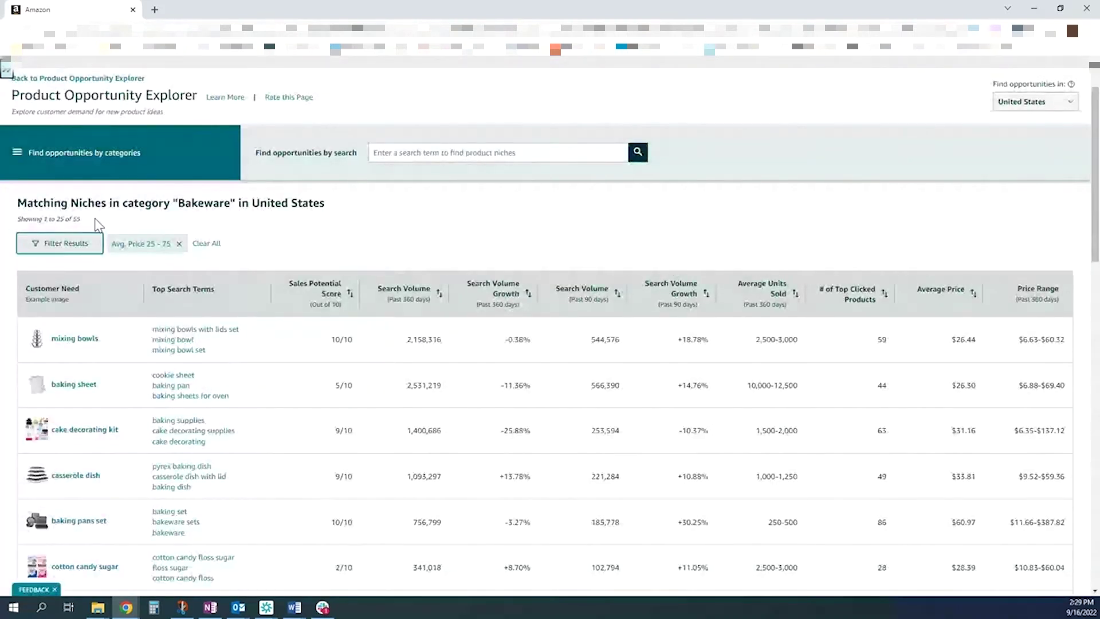
Note the 55 matching niches and sort them by 360-day search volume, highest first
double_click(77, 219)
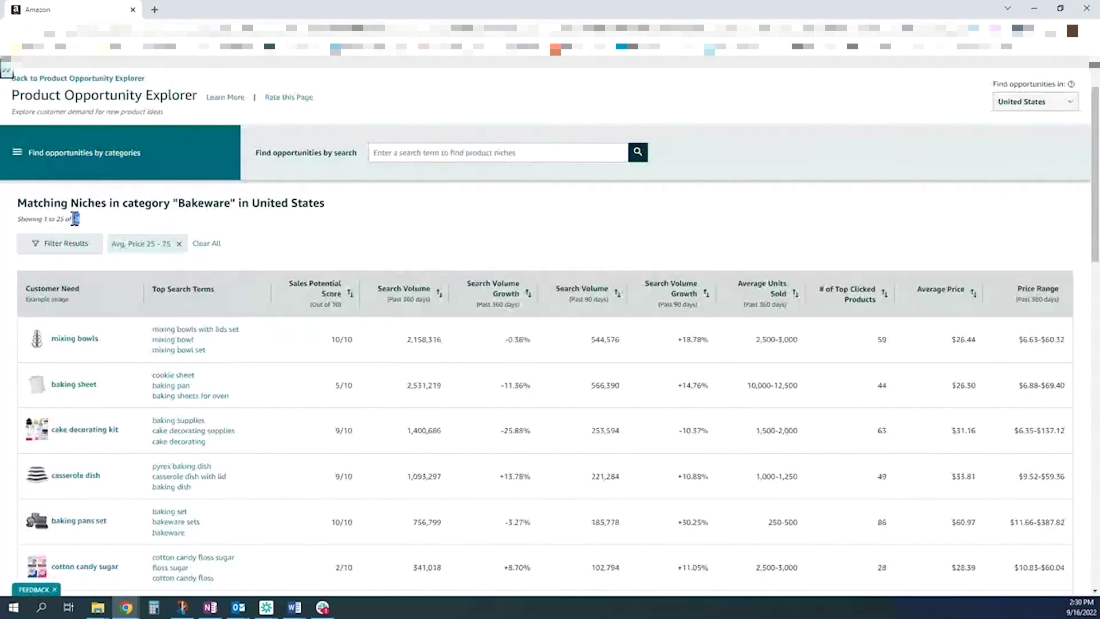
left_click(165, 220)
mouse_move(432, 309)
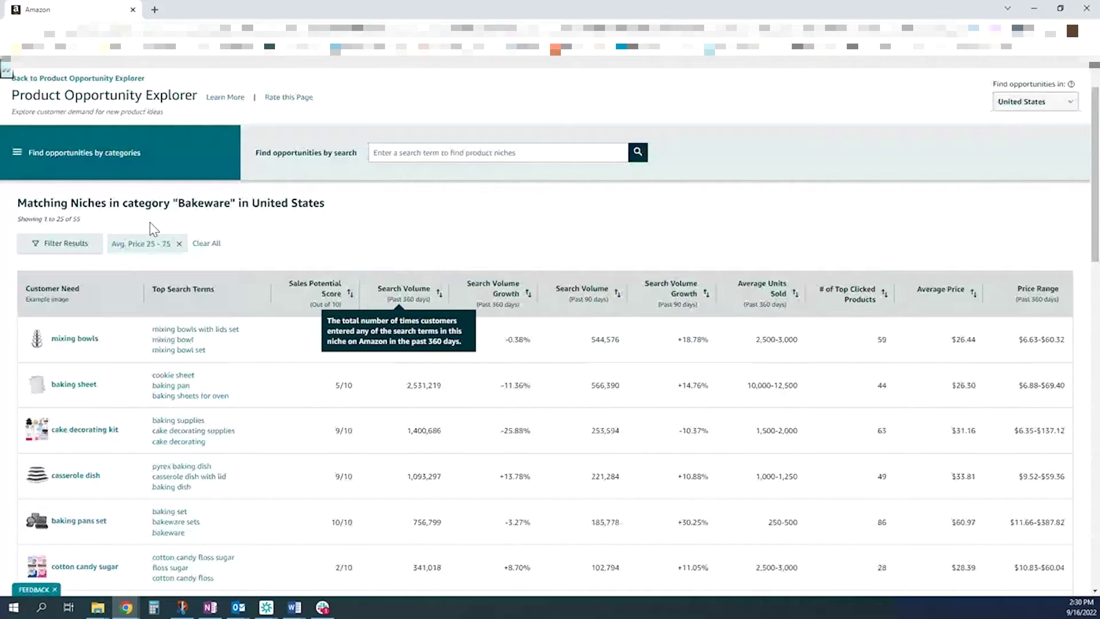
left_click(437, 297)
left_click(437, 297)
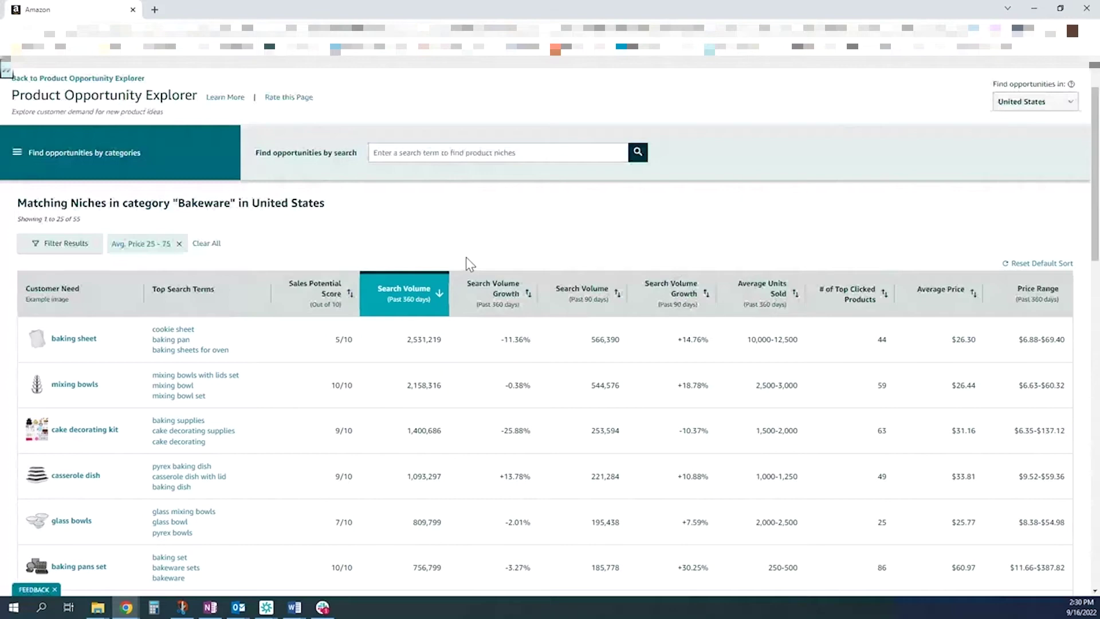
Scroll through the ranked niches, glance at the Word document, and return to the browser
scroll(466, 256, "down", 2)
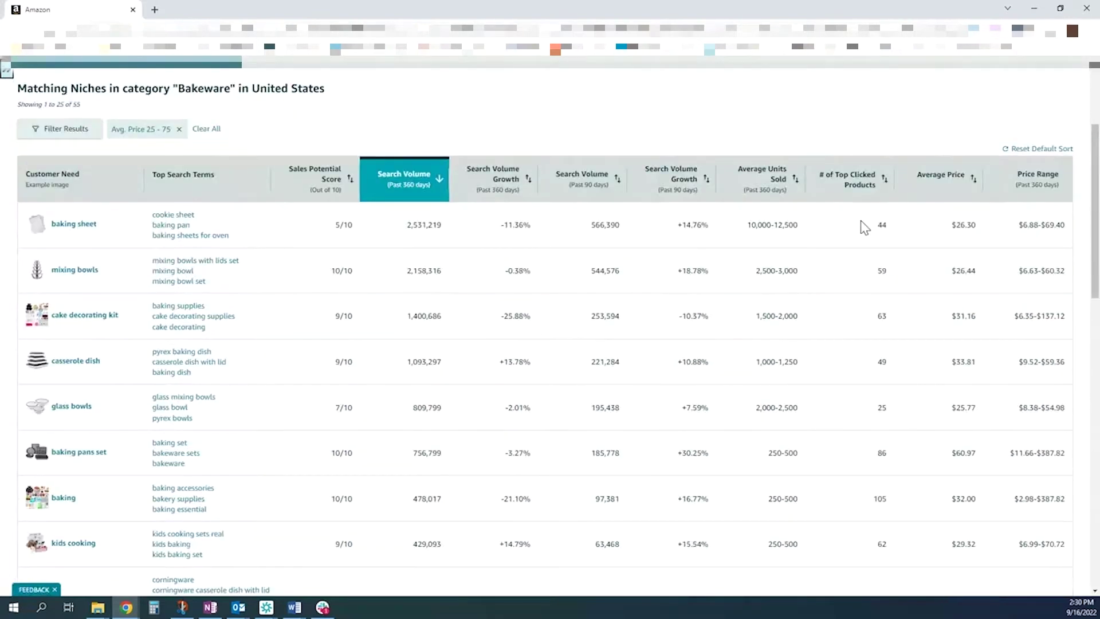
scroll(860, 279, "down", 1)
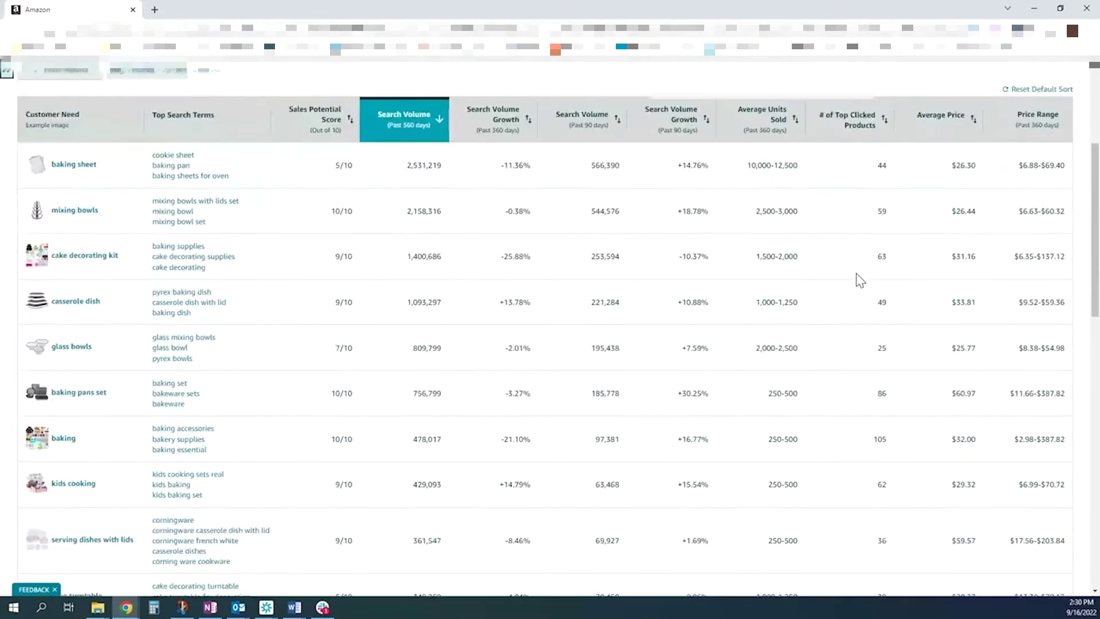
scroll(860, 279, "down", 1)
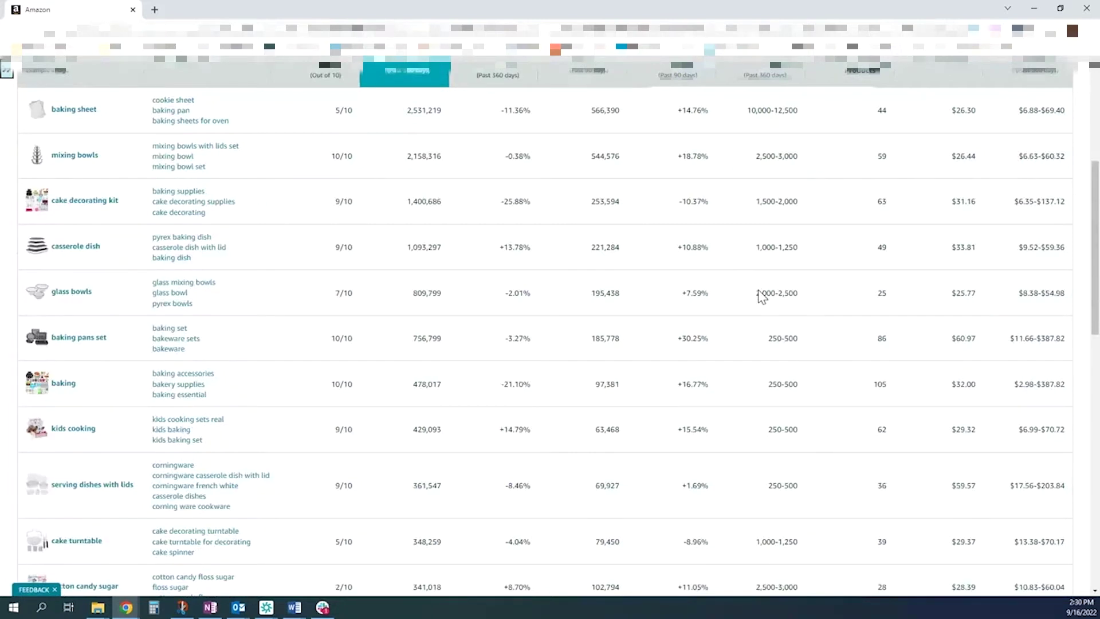
scroll(762, 300, "up", 1)
scroll(763, 304, "up", 1)
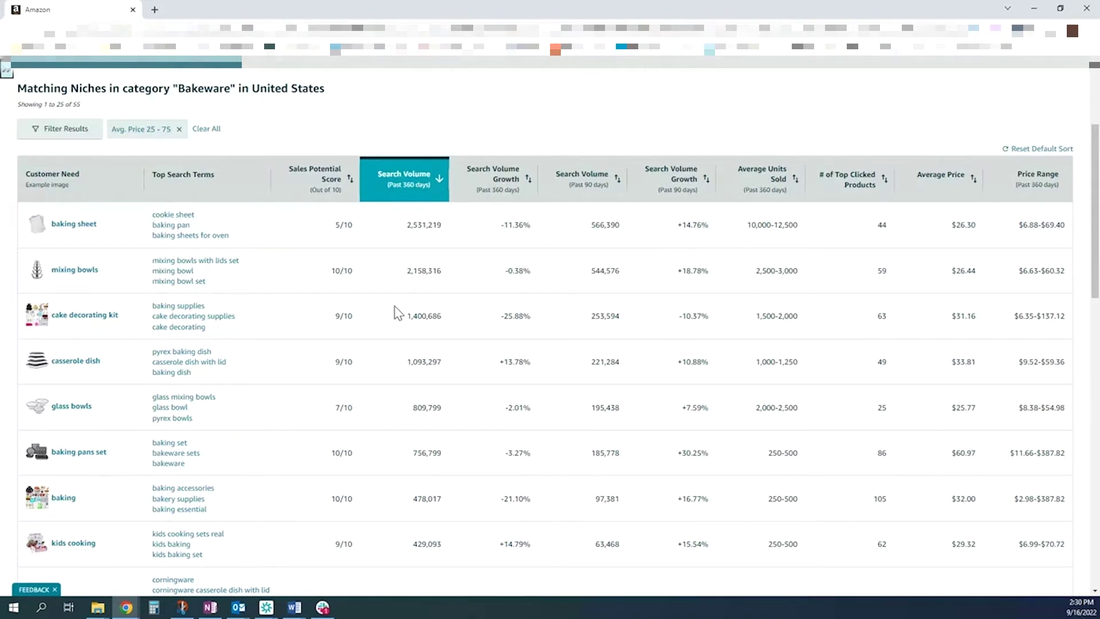
scroll(397, 313, "up", 2)
scroll(331, 306, "up", 1)
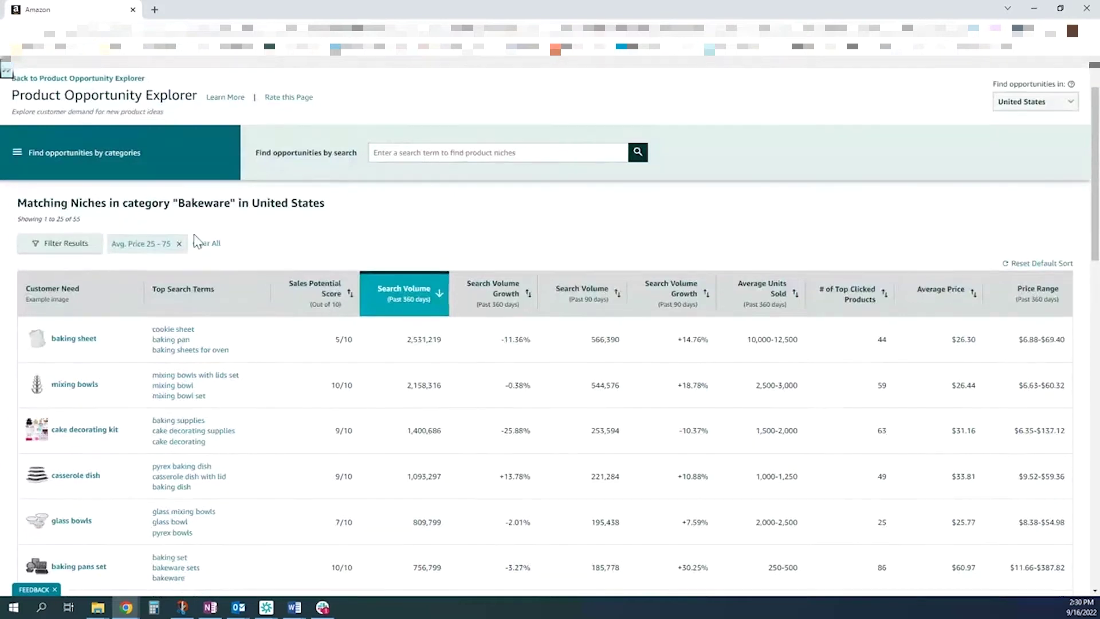
left_click(294, 607)
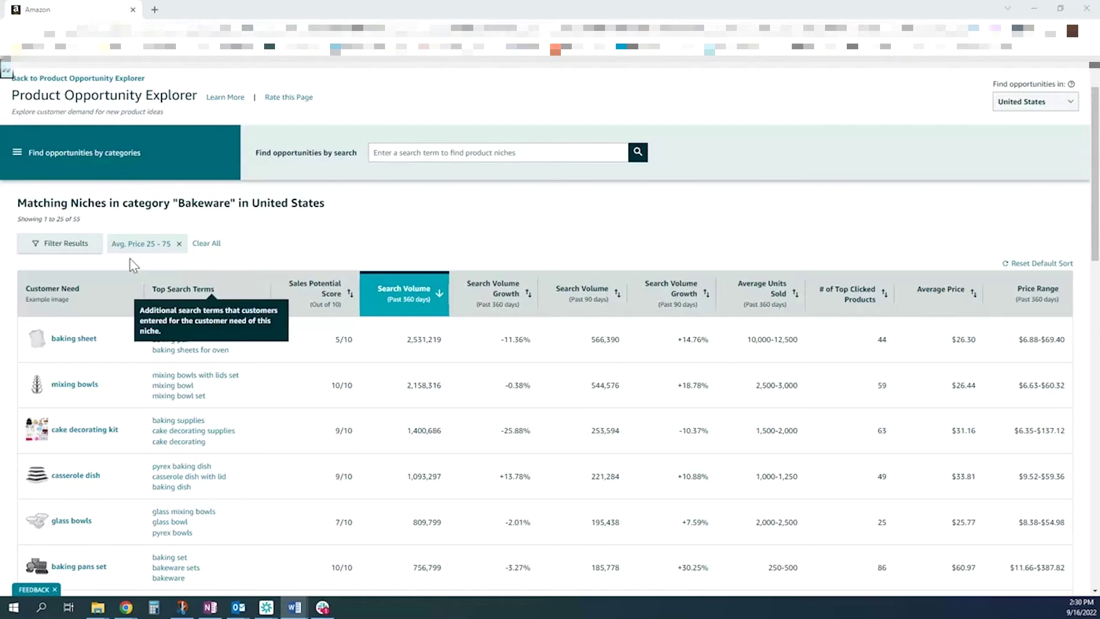
left_click(181, 245)
Remove the Avg. Price 25–75 filter, switch to Patio, Lawn & Garden niches, and open Filter Results
left_click(179, 245)
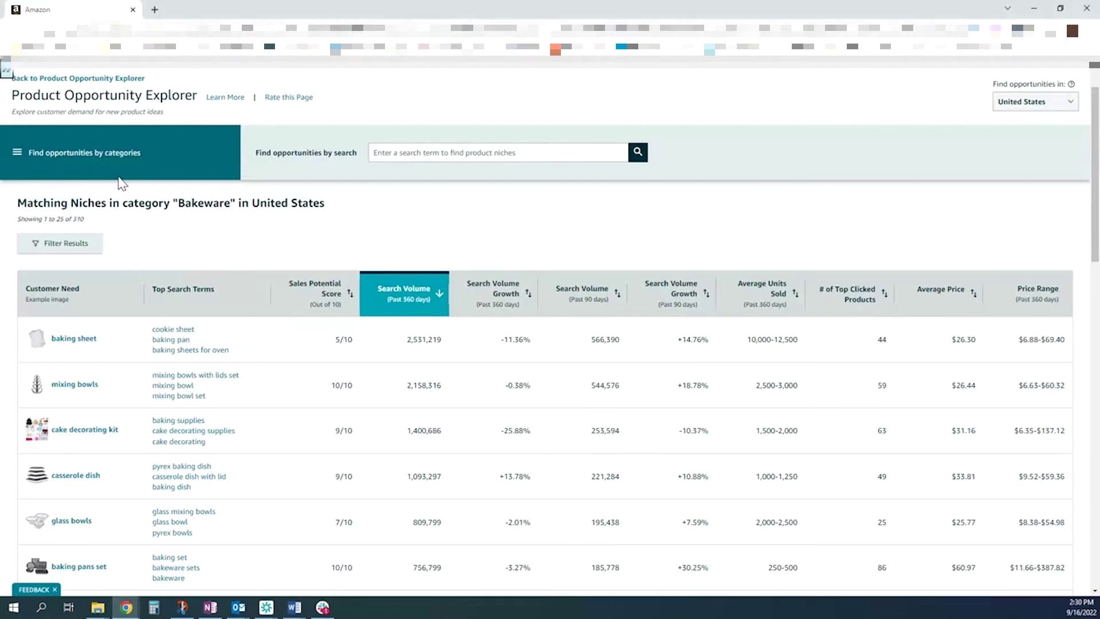
left_click(120, 175)
scroll(143, 388, "down", 1)
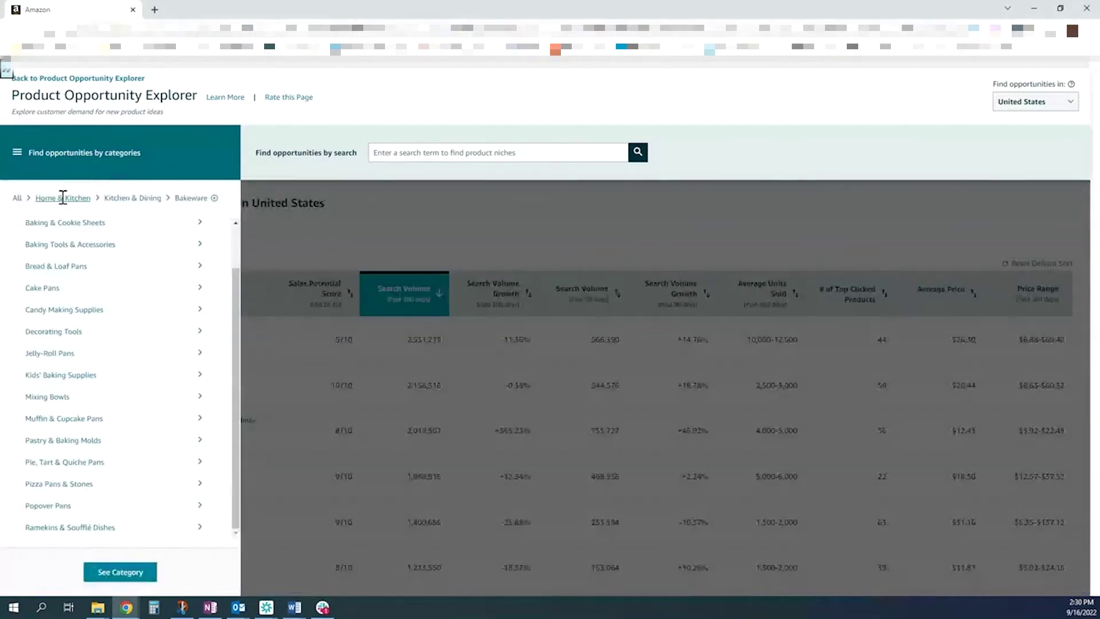
left_click(17, 197)
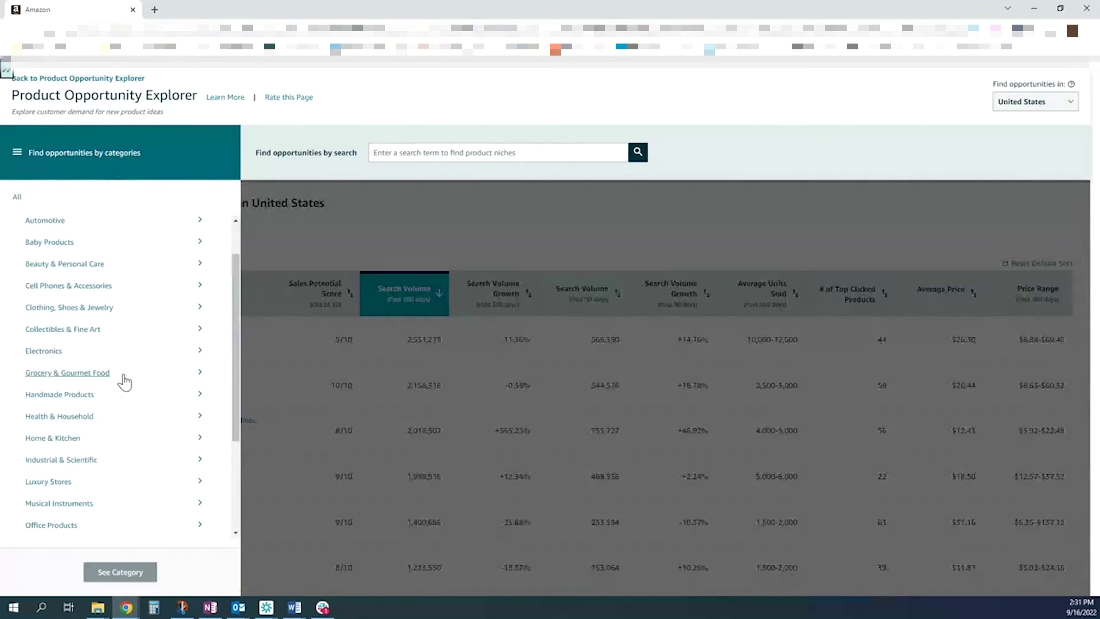
scroll(95, 431, "down", 3)
left_click(93, 425)
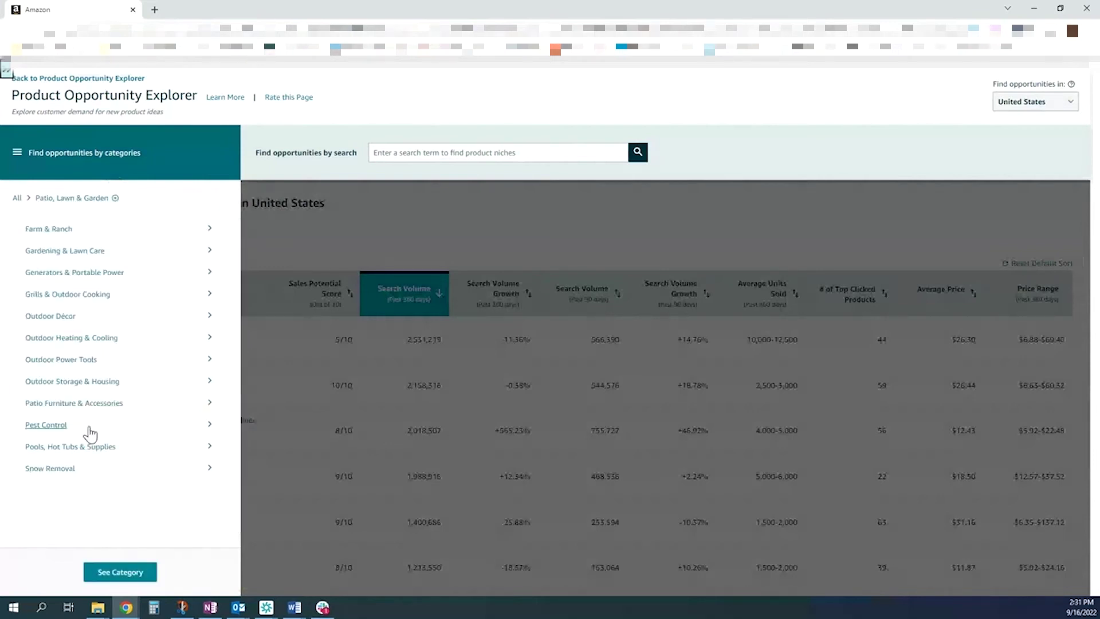
left_click(121, 571)
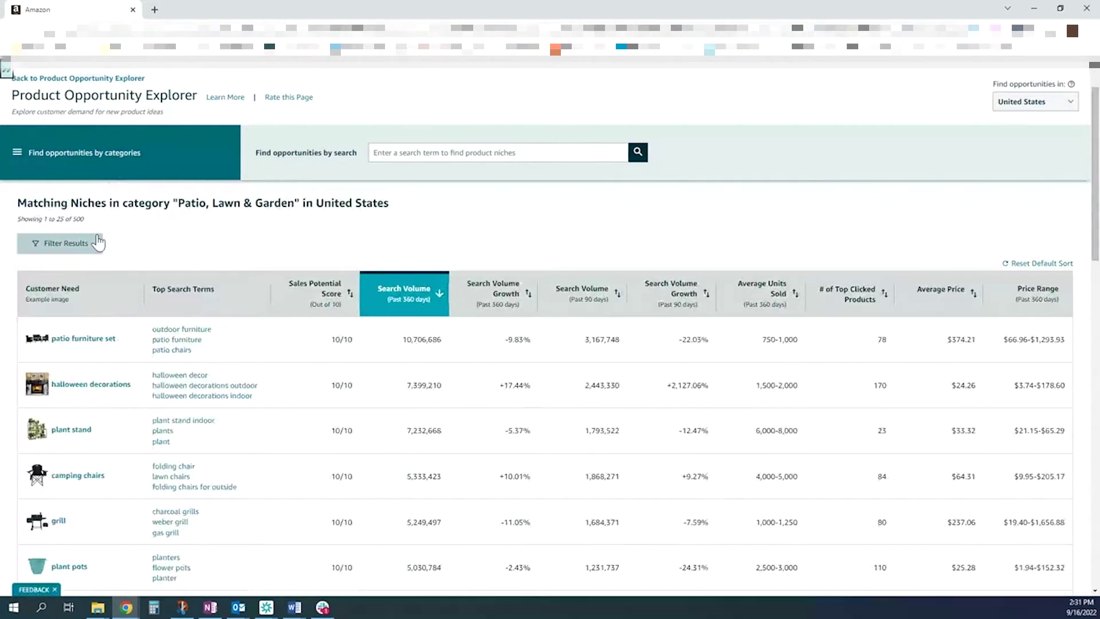
left_click(84, 250)
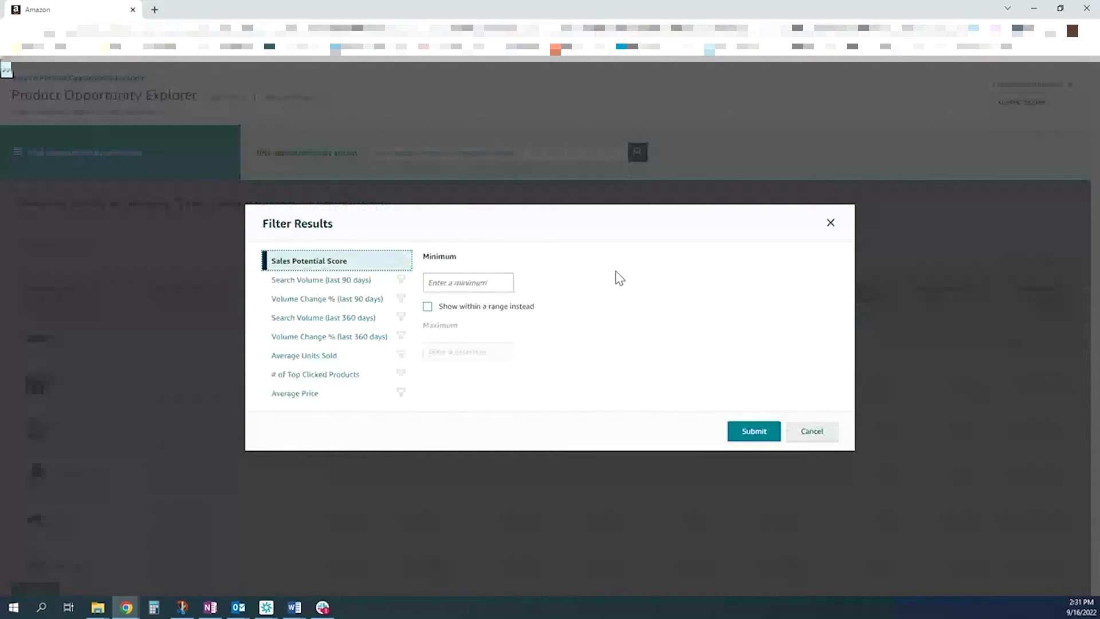
Filter the Patio, Lawn & Garden niches to average price ≥ 10 and average units sold ≥ 3000
left_click(348, 363)
left_click(356, 393)
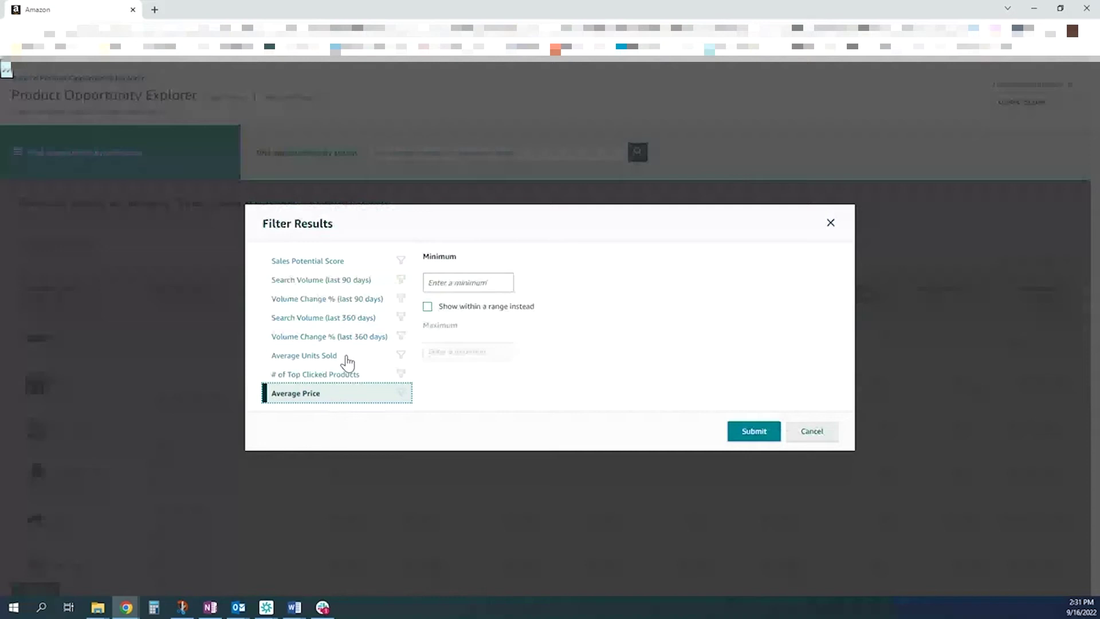
left_click(347, 357)
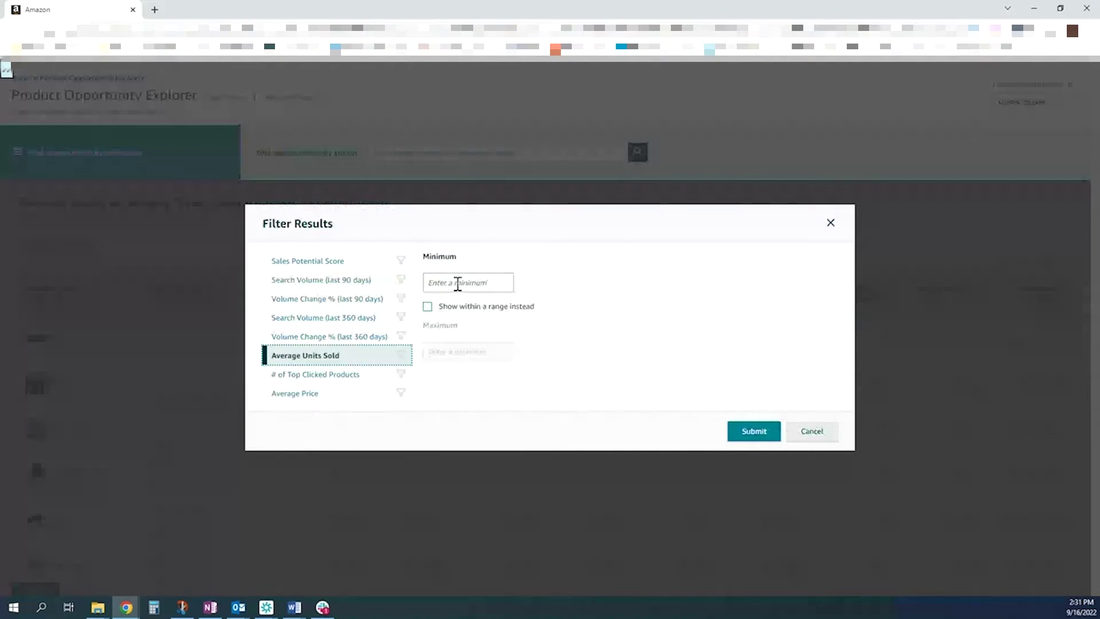
left_click(626, 310)
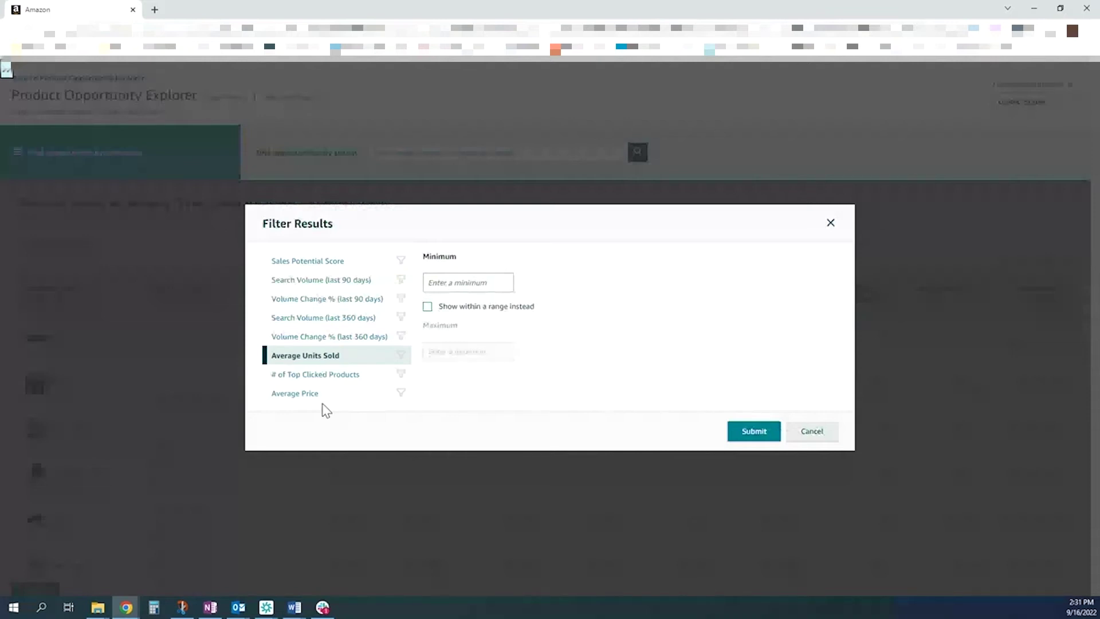
left_click(341, 390)
left_click(489, 282)
type("10")
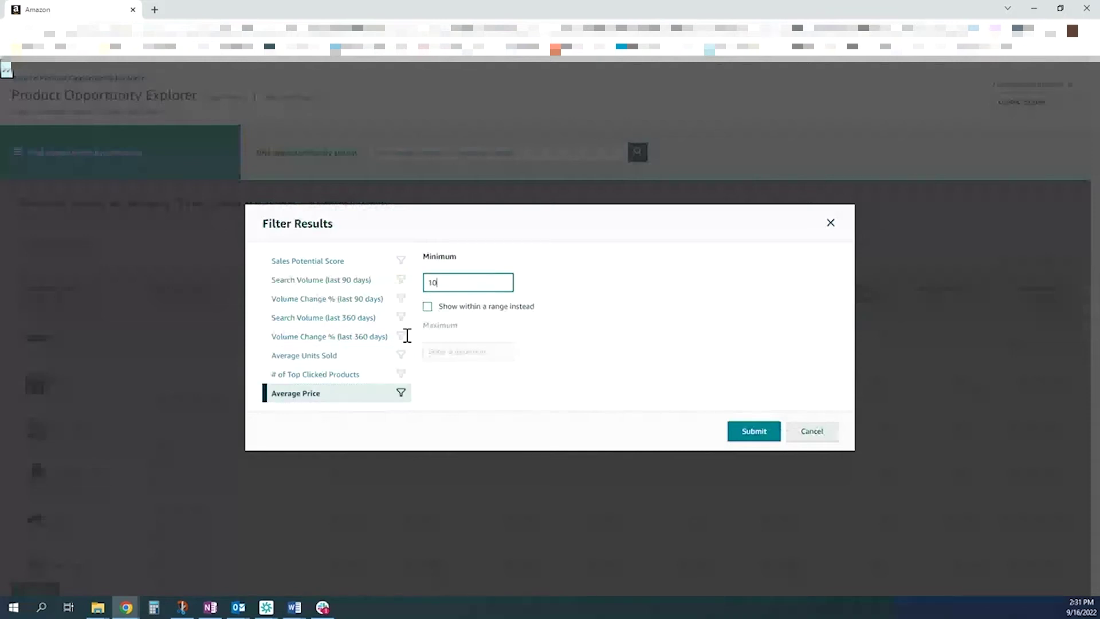
left_click(334, 355)
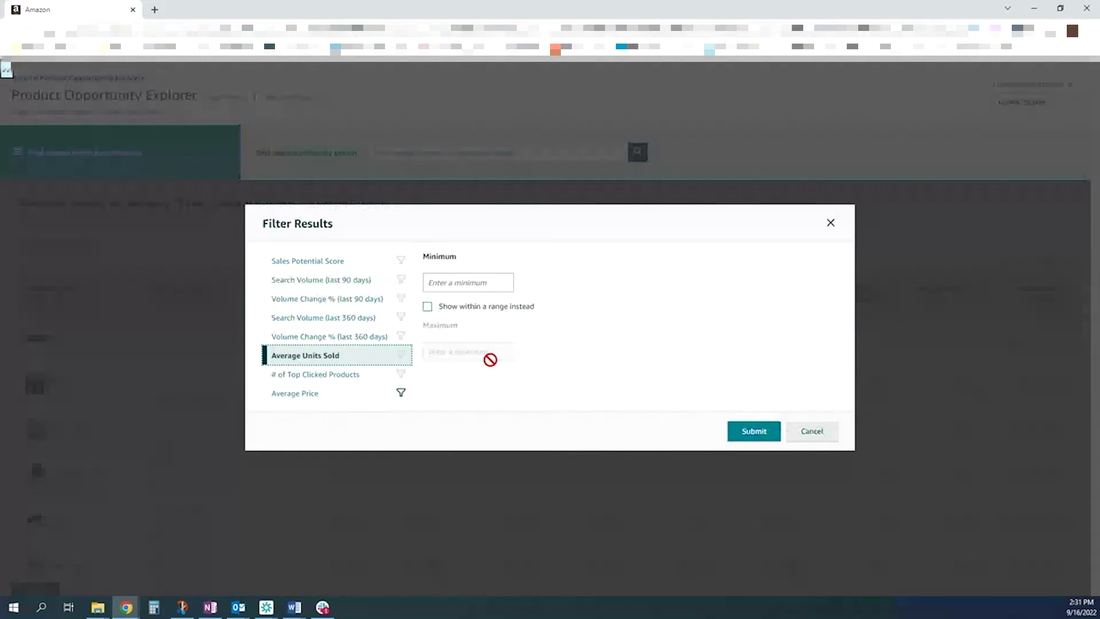
left_click(471, 287)
type("3000")
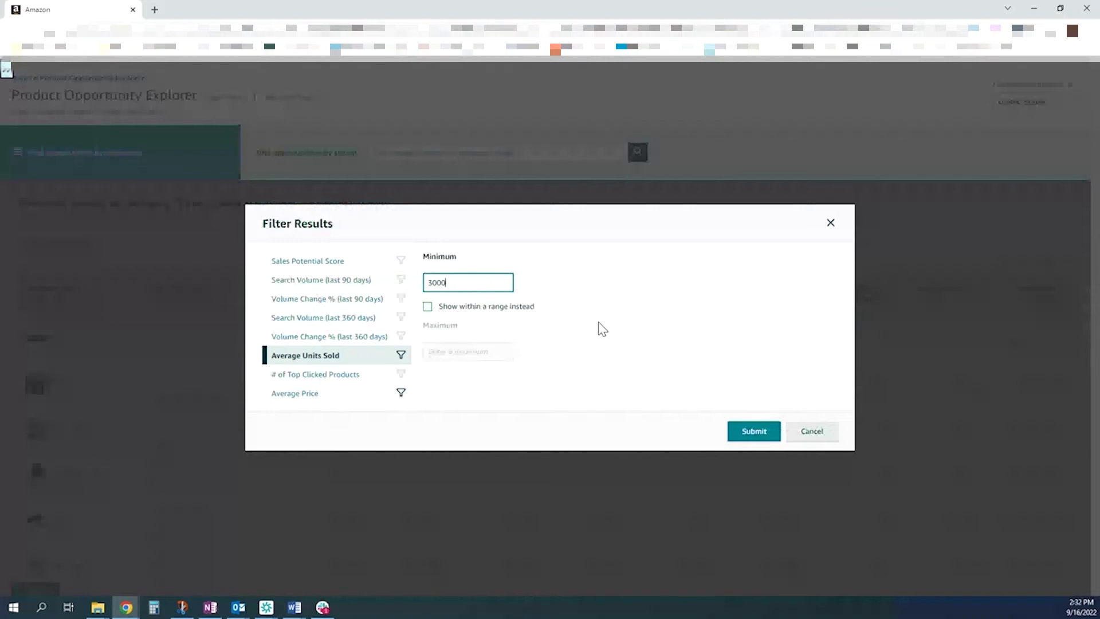
left_click(740, 430)
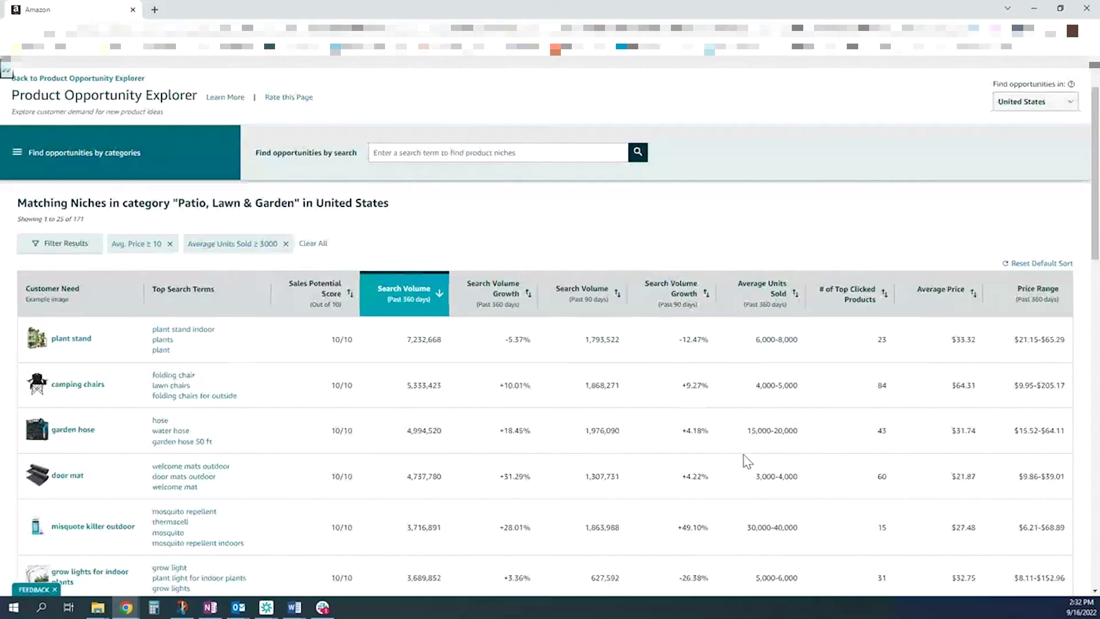
Sort the filtered niches by 90-day search volume, then by 90-day search volume growth descending
scroll(737, 456, "down", 1)
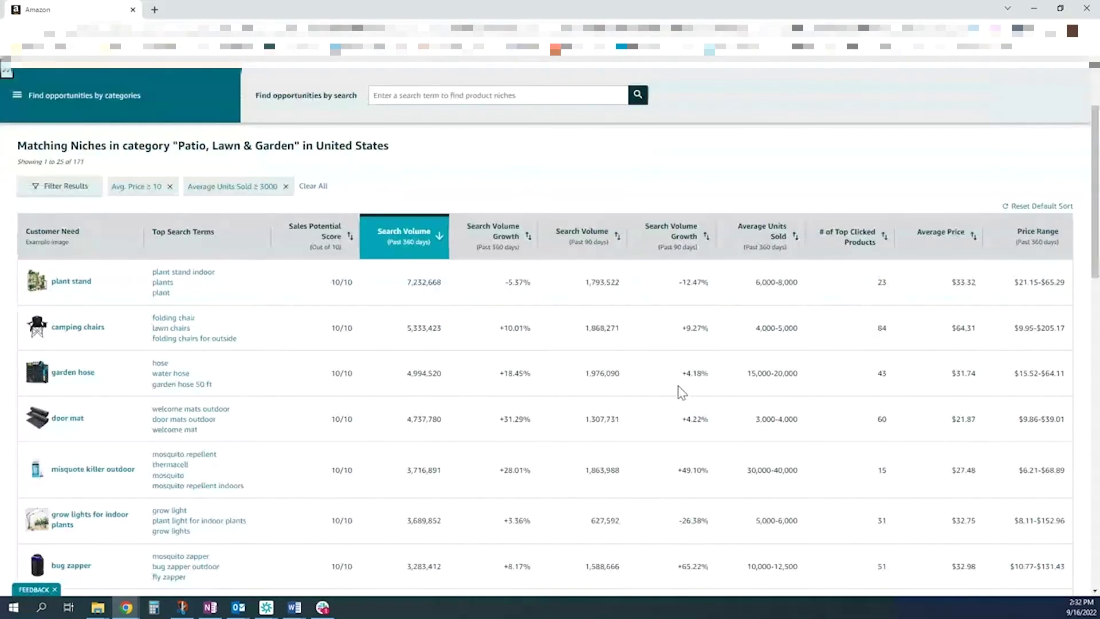
left_click(607, 239)
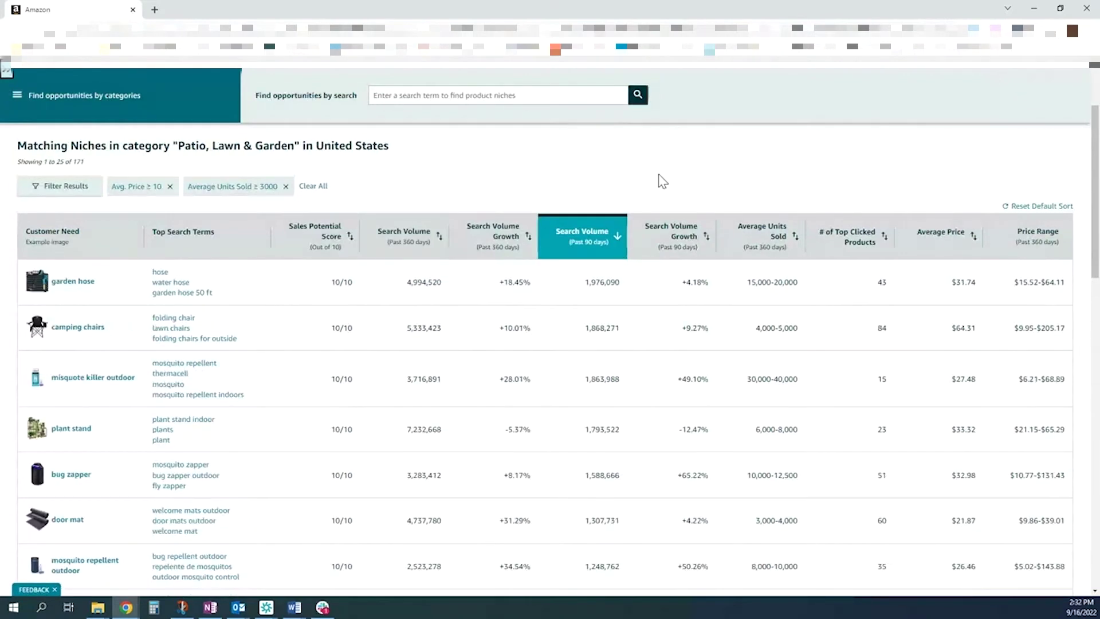
left_click(706, 239)
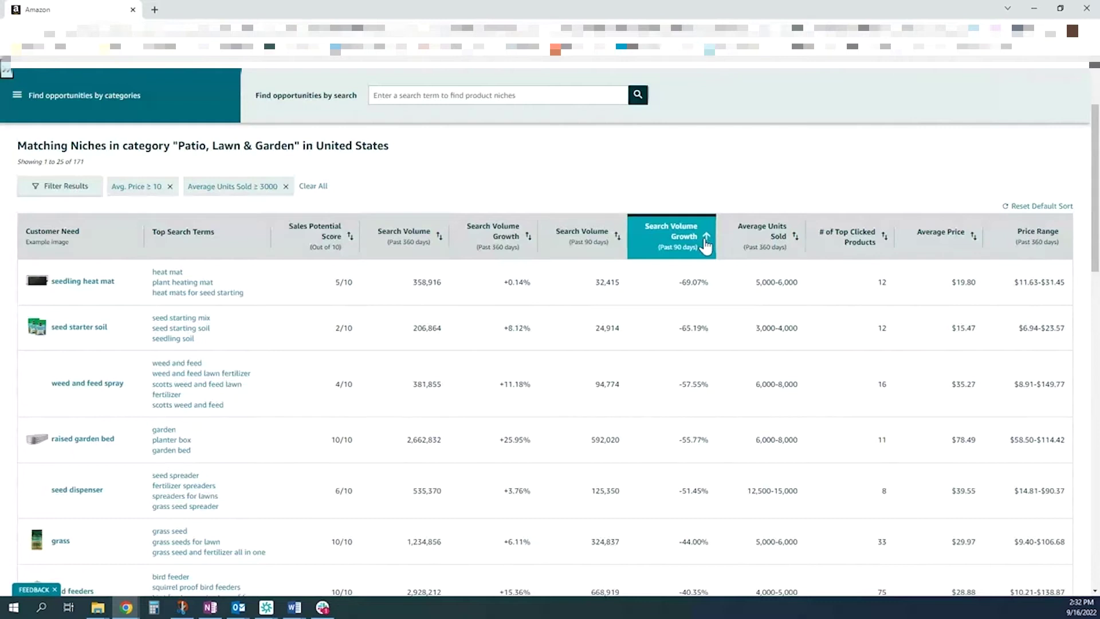
left_click(706, 238)
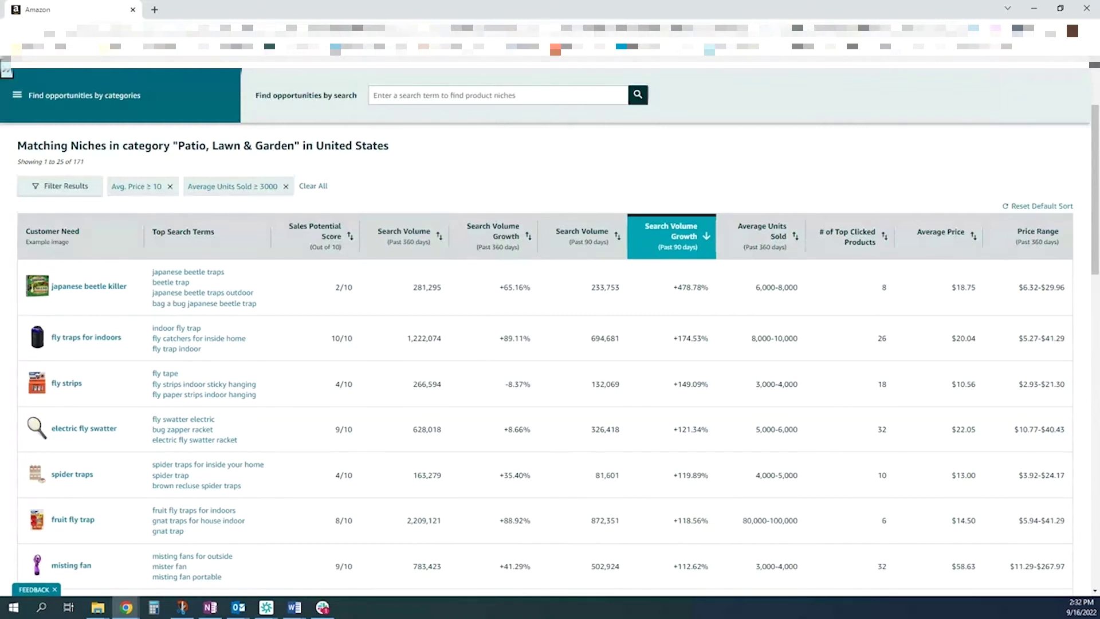
mouse_move(777, 245)
Remove the Average Units Sold and Avg. Price filter chips to show all 500 niches
left_click(284, 188)
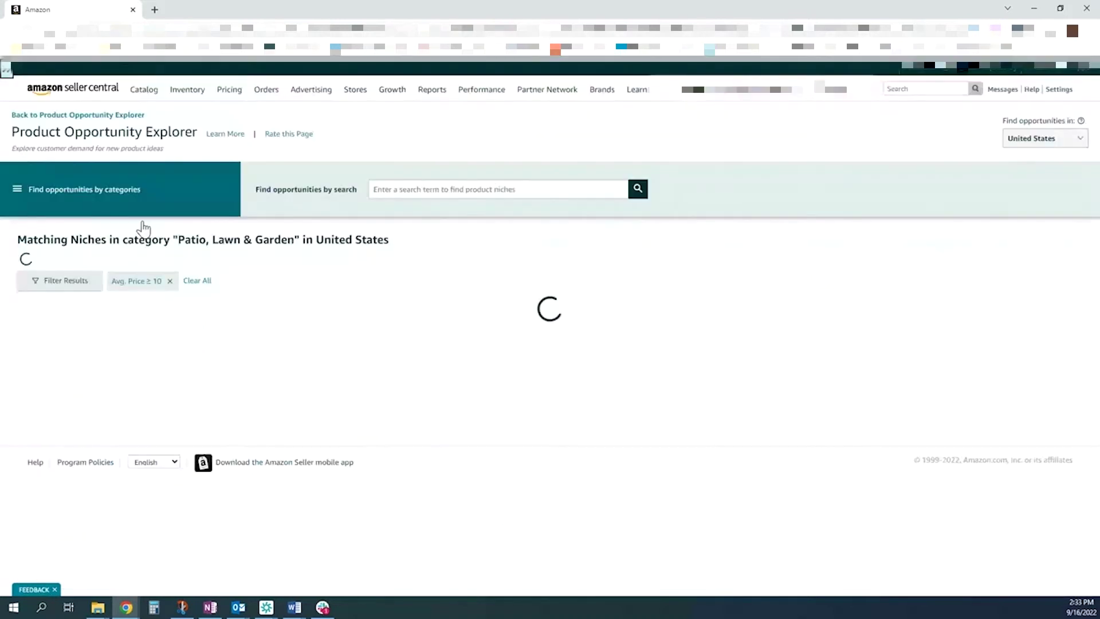
left_click(171, 283)
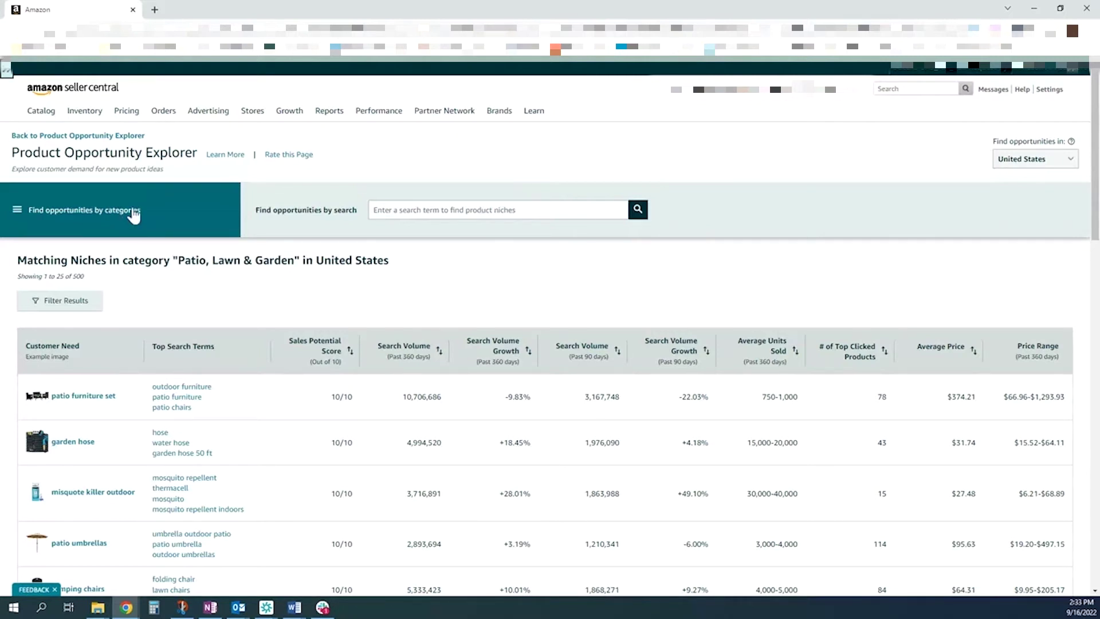
left_click(134, 215)
Search niches for 'bamboo' and scroll through the 222 matching results
left_click(171, 212)
left_click(478, 217)
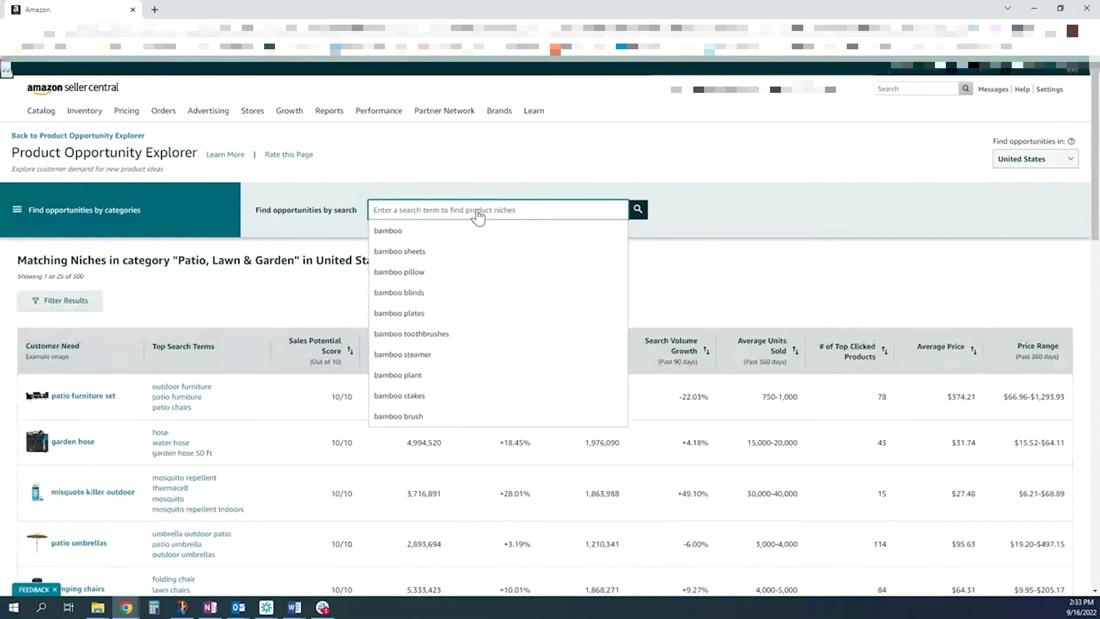
type("bamboo")
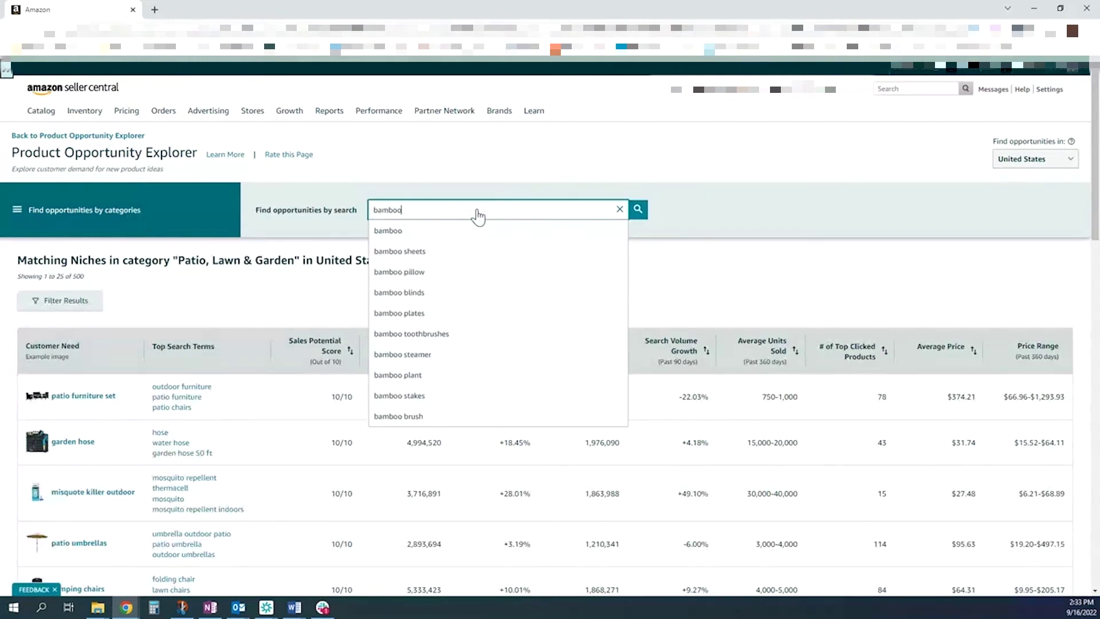
key("Return")
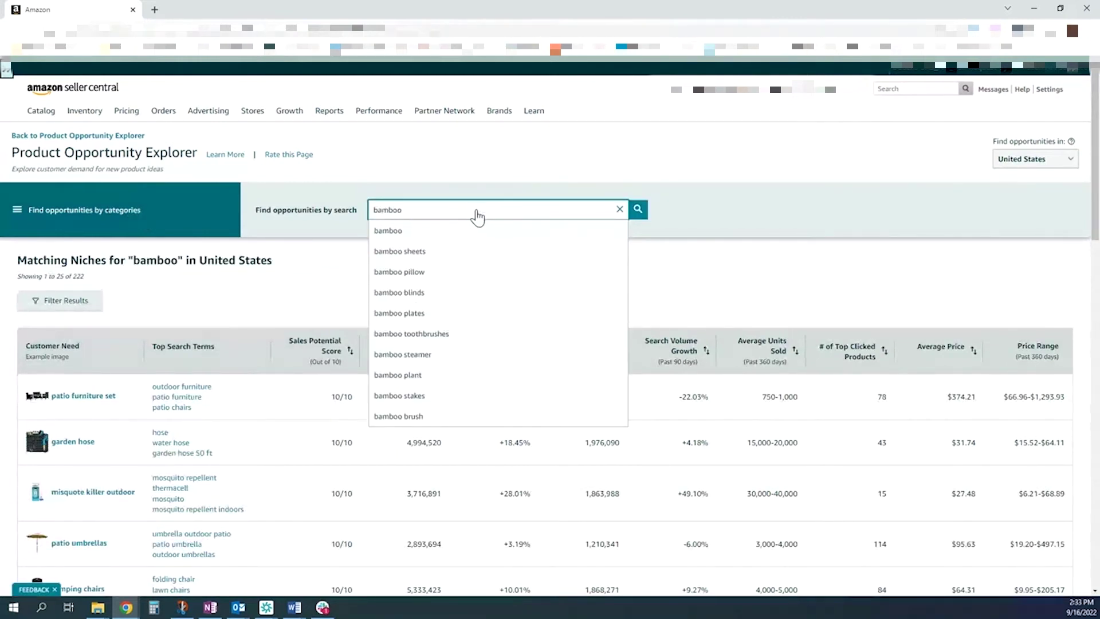
left_click(229, 283)
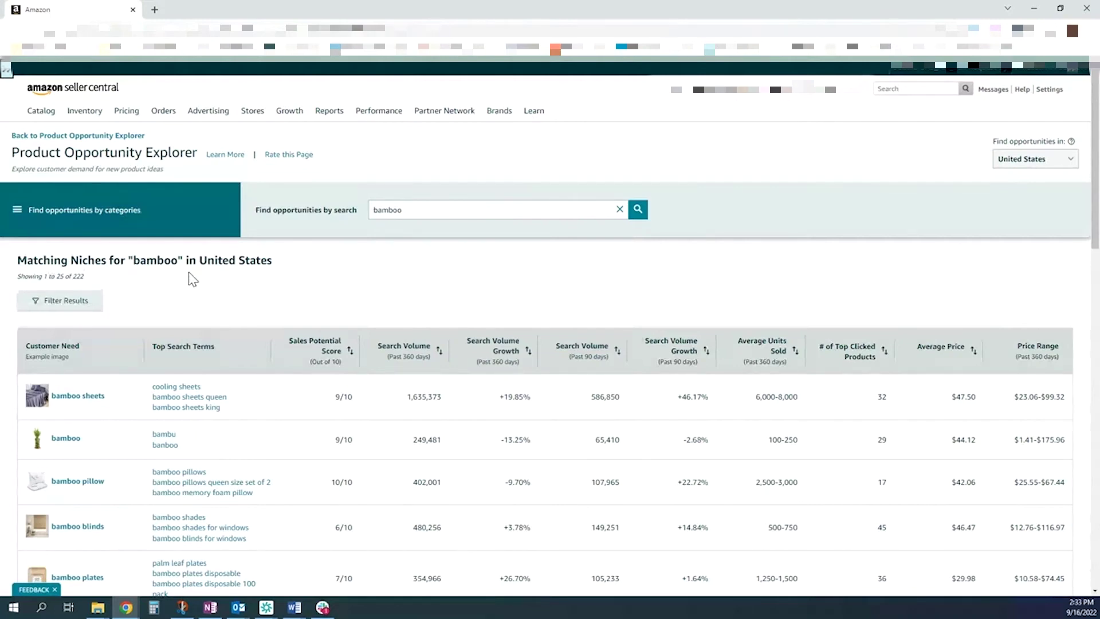
scroll(192, 279, "down", 2)
scroll(192, 279, "down", 1)
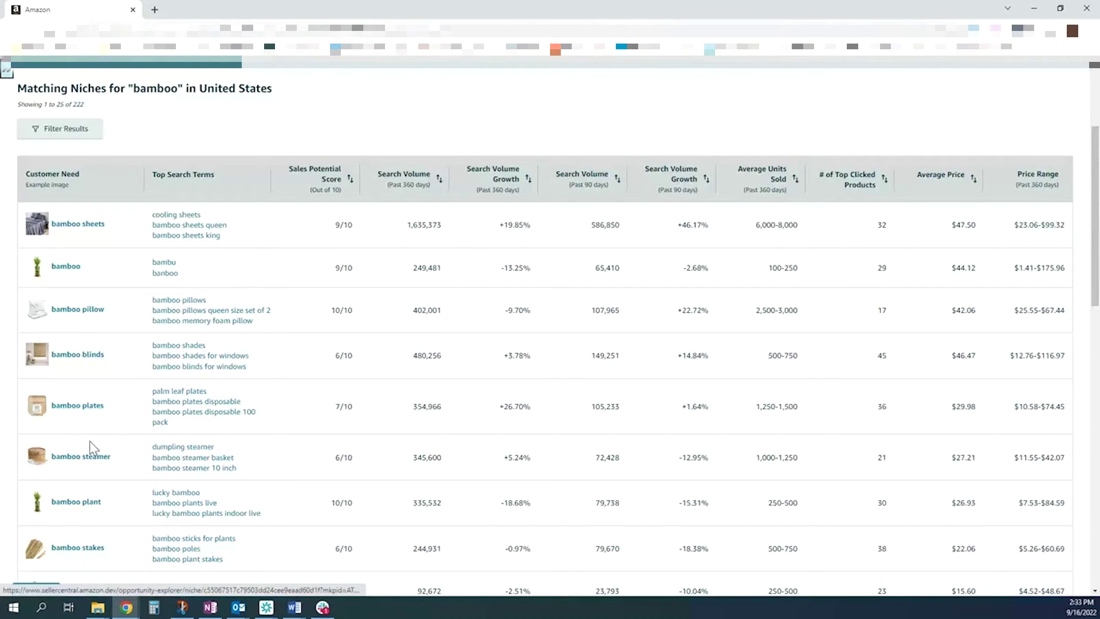
scroll(95, 464, "down", 3)
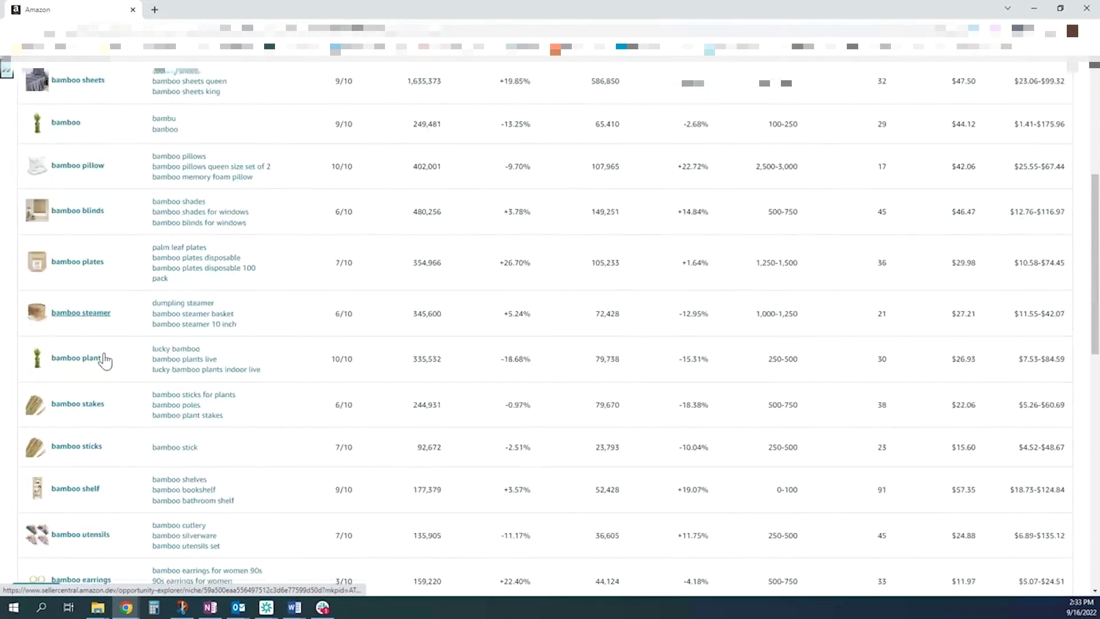
scroll(101, 456, "down", 2)
scroll(103, 481, "up", 1)
scroll(109, 487, "up", 2)
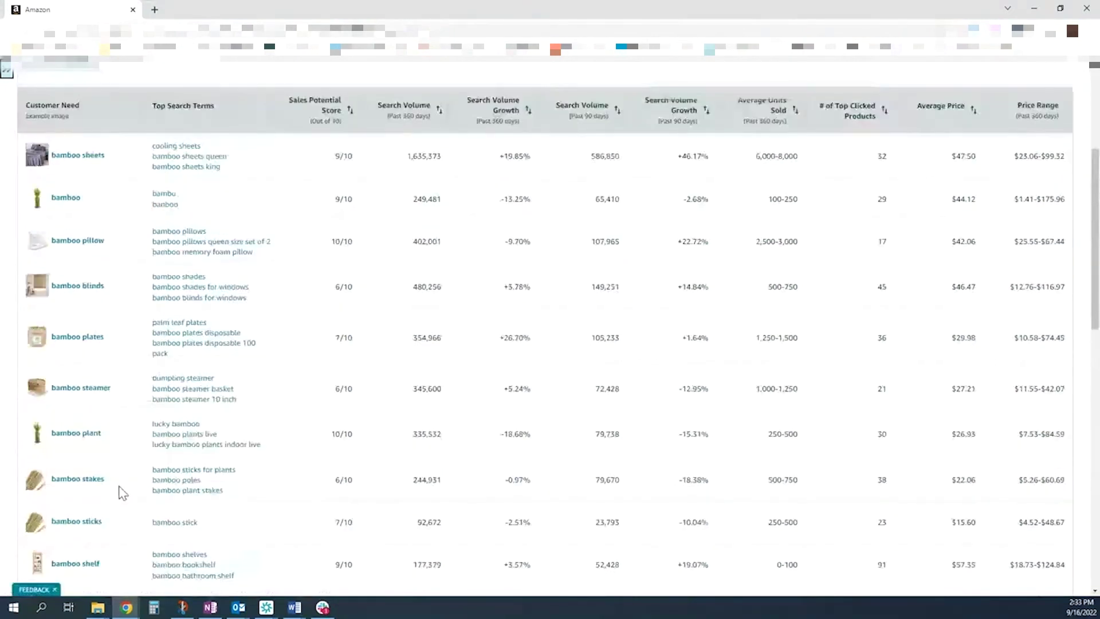
scroll(120, 489, "up", 2)
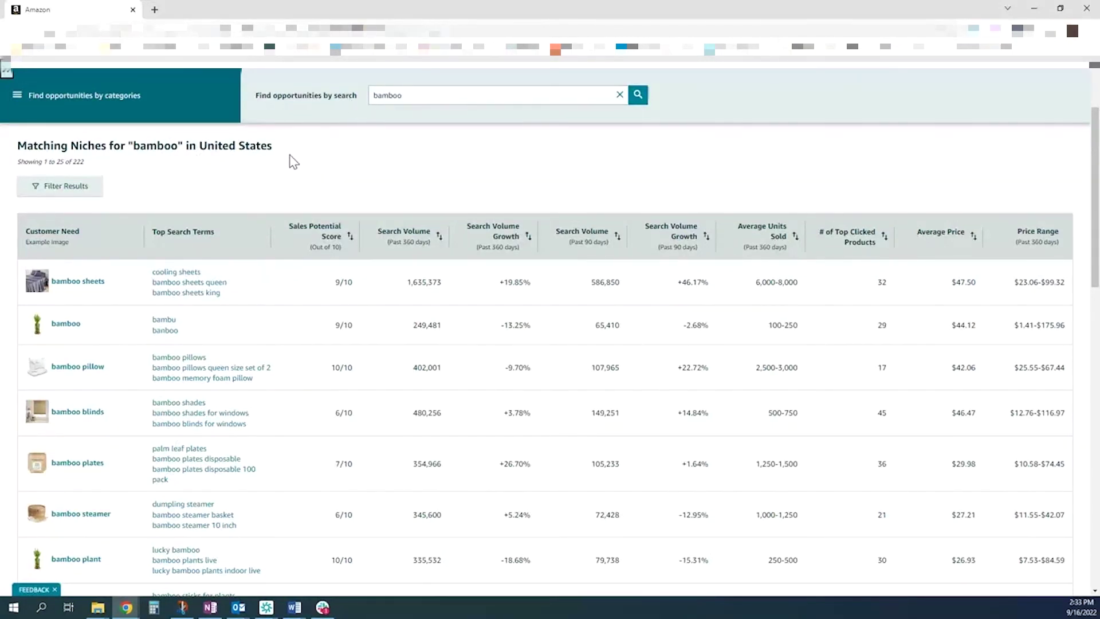
scroll(102, 228, "down", 2)
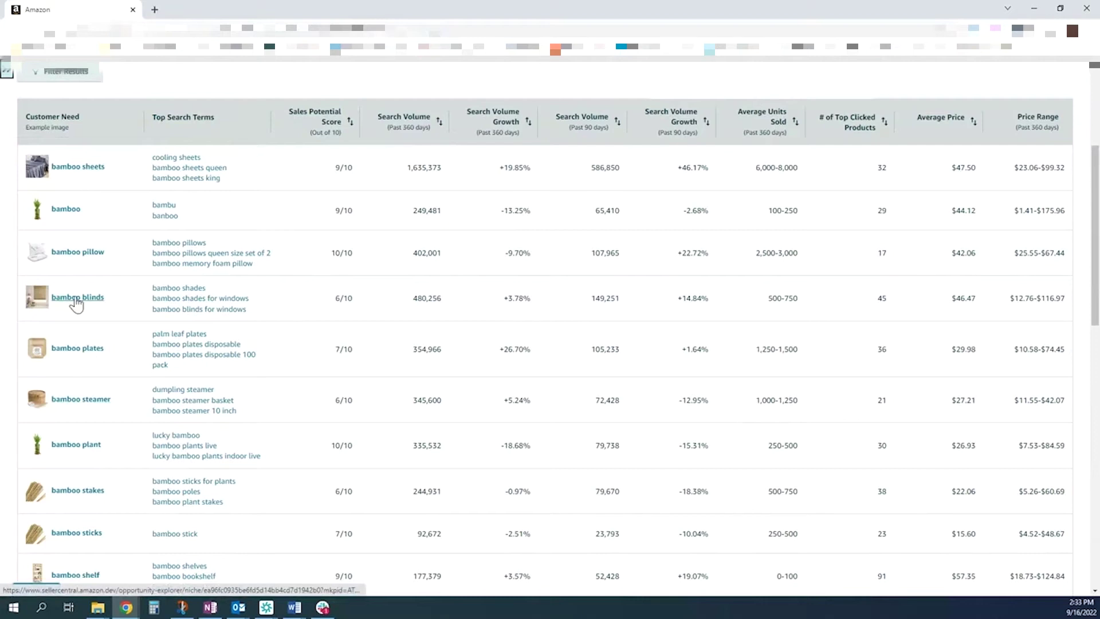
scroll(76, 304, "down", 2)
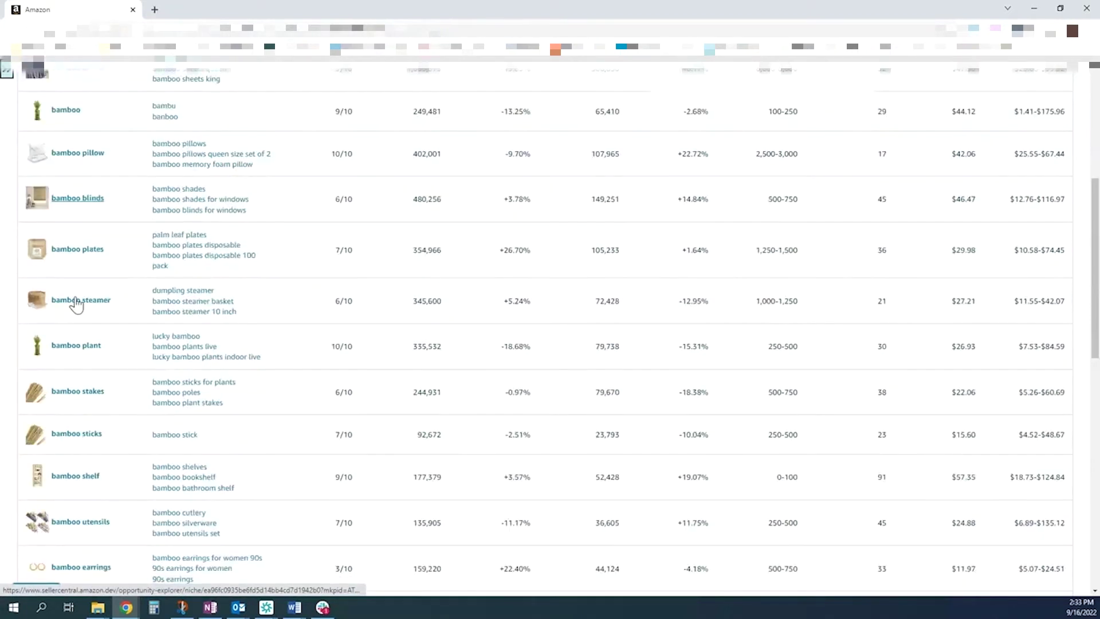
scroll(76, 304, "down", 2)
scroll(86, 503, "down", 3)
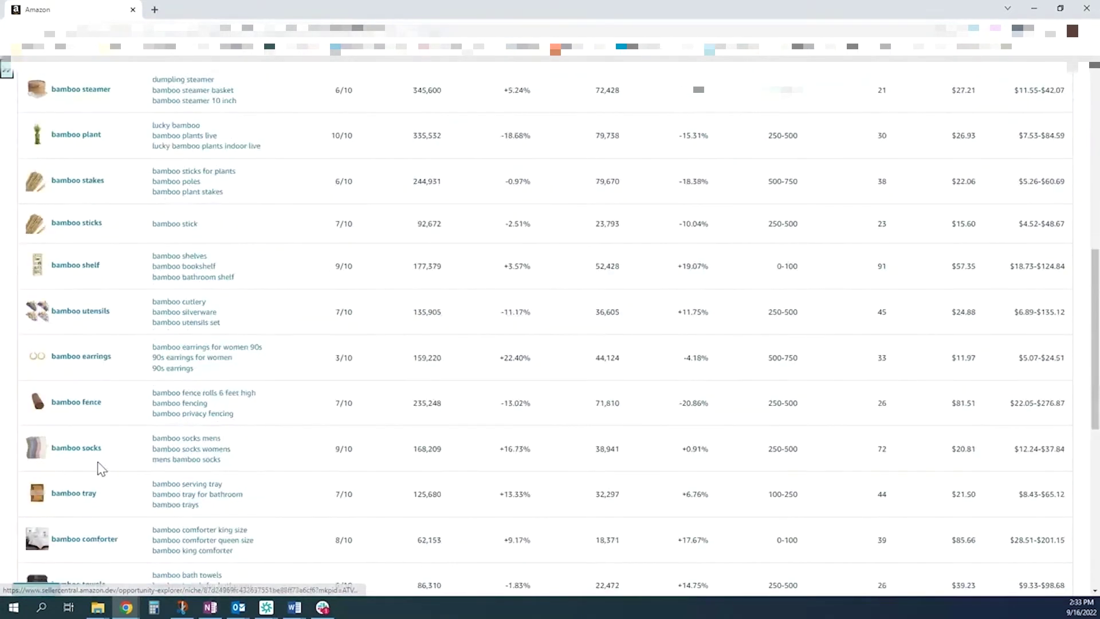
scroll(194, 410, "down", 1)
scroll(229, 401, "up", 5)
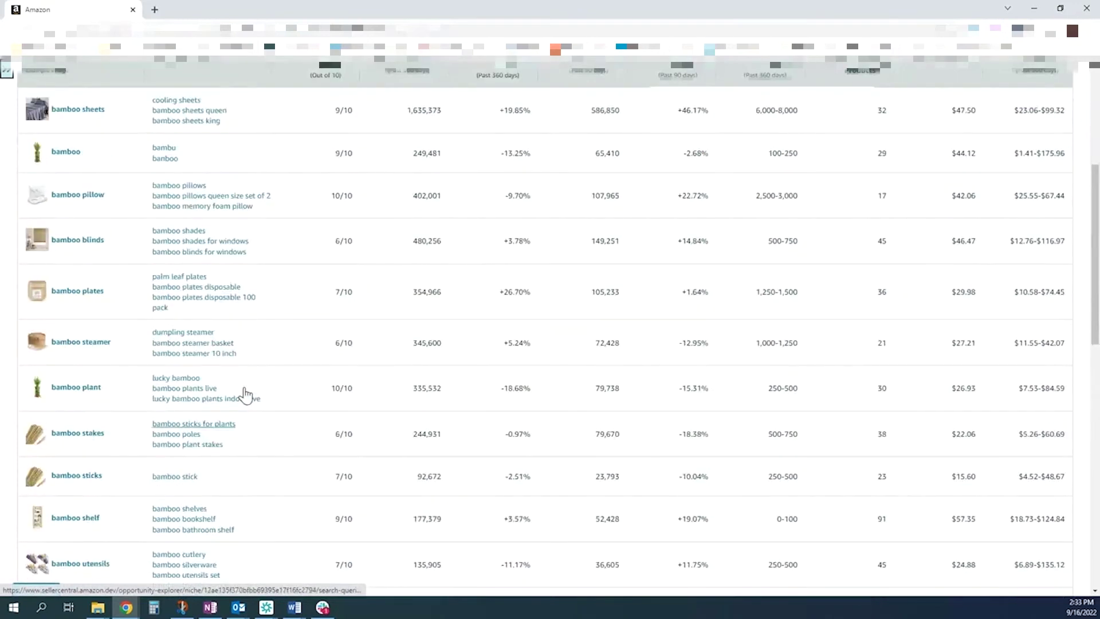
scroll(245, 401, "up", 2)
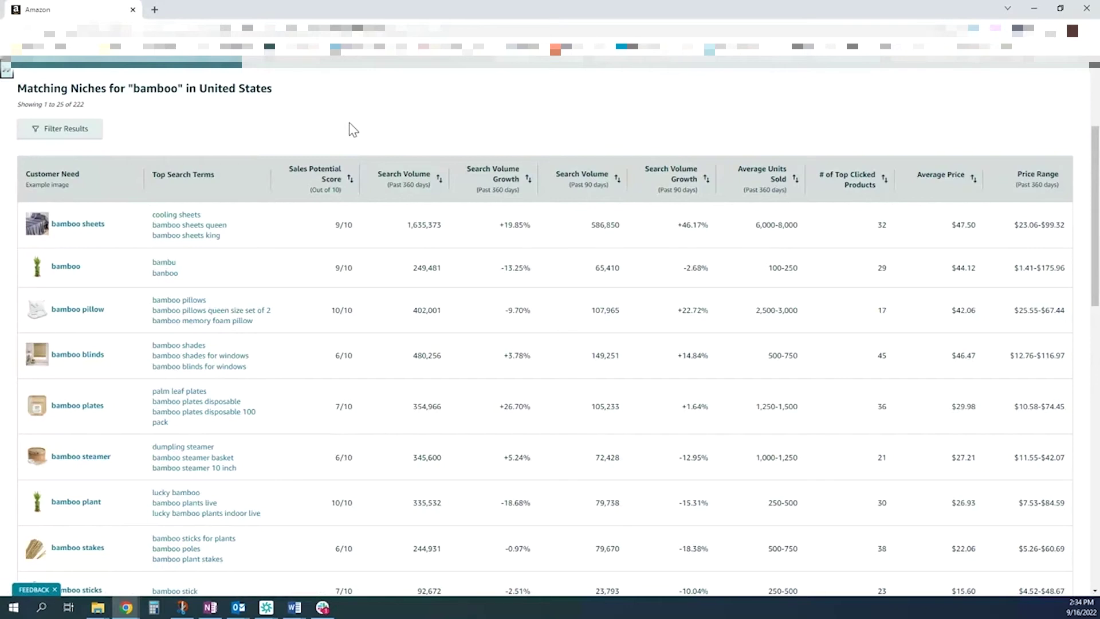
mouse_move(298, 180)
scroll(297, 182, "up", 2)
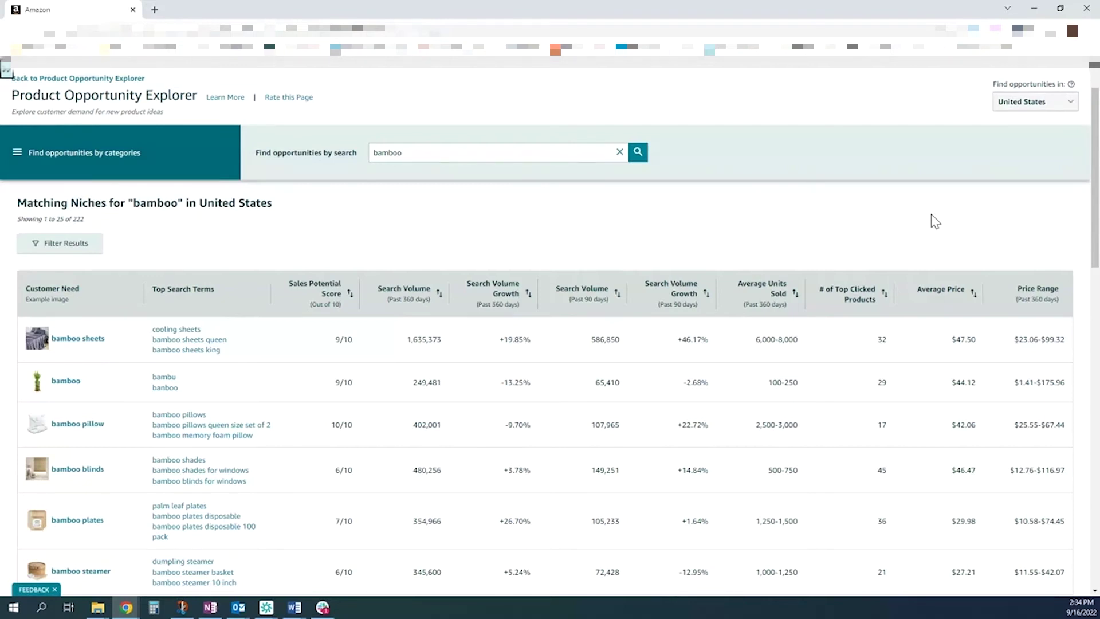
Sort the bamboo niches by 360-day search volume, highest first, and open the cutting boards niche
left_click(441, 298)
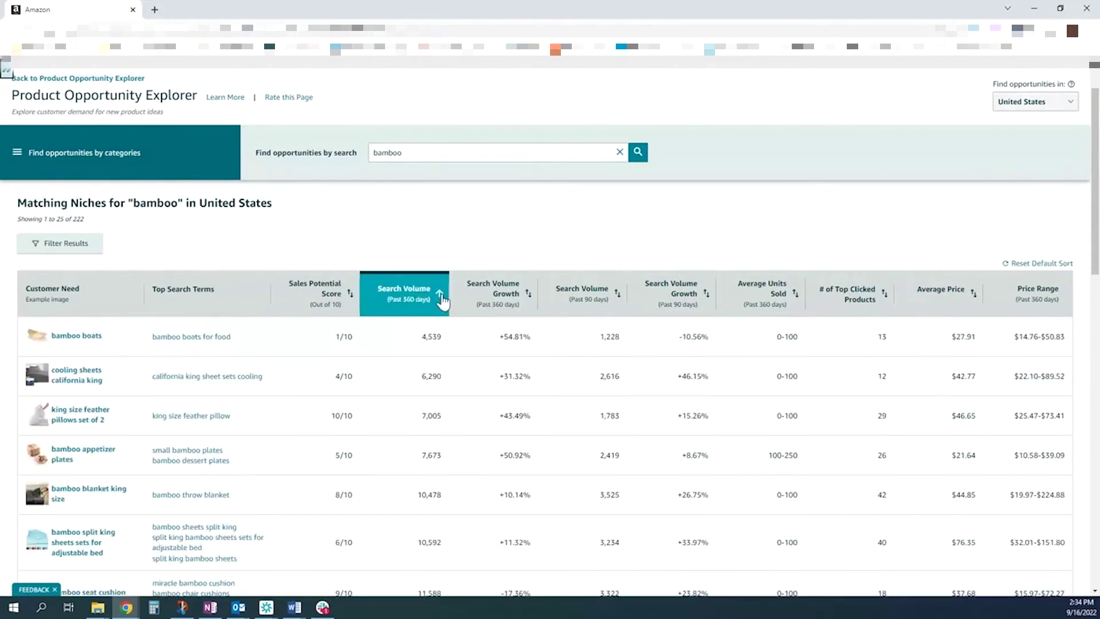
left_click(441, 297)
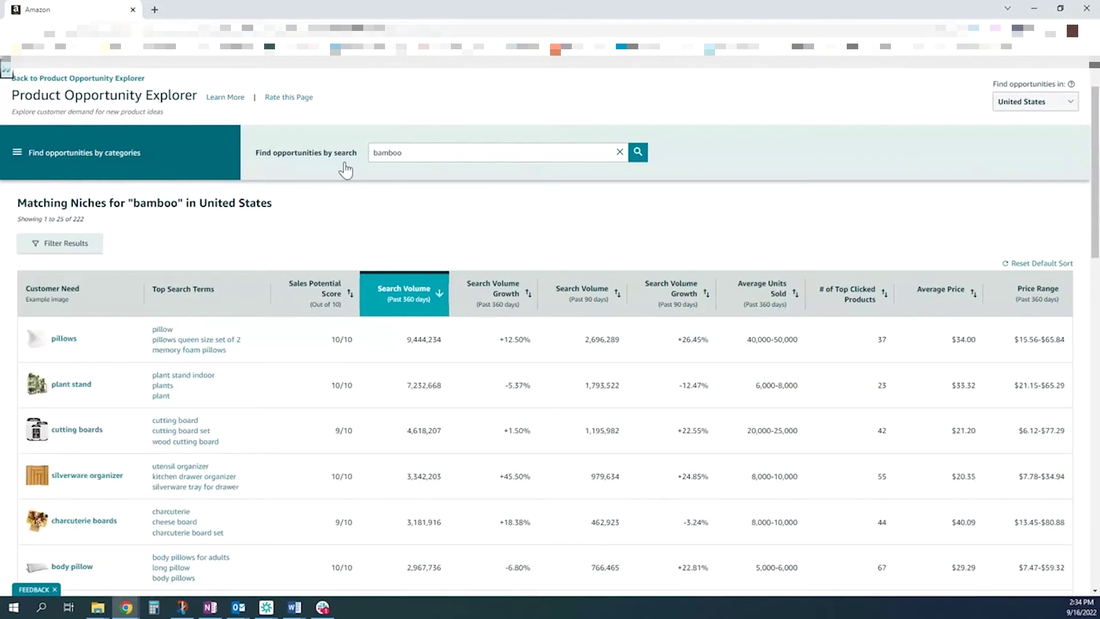
mouse_move(323, 303)
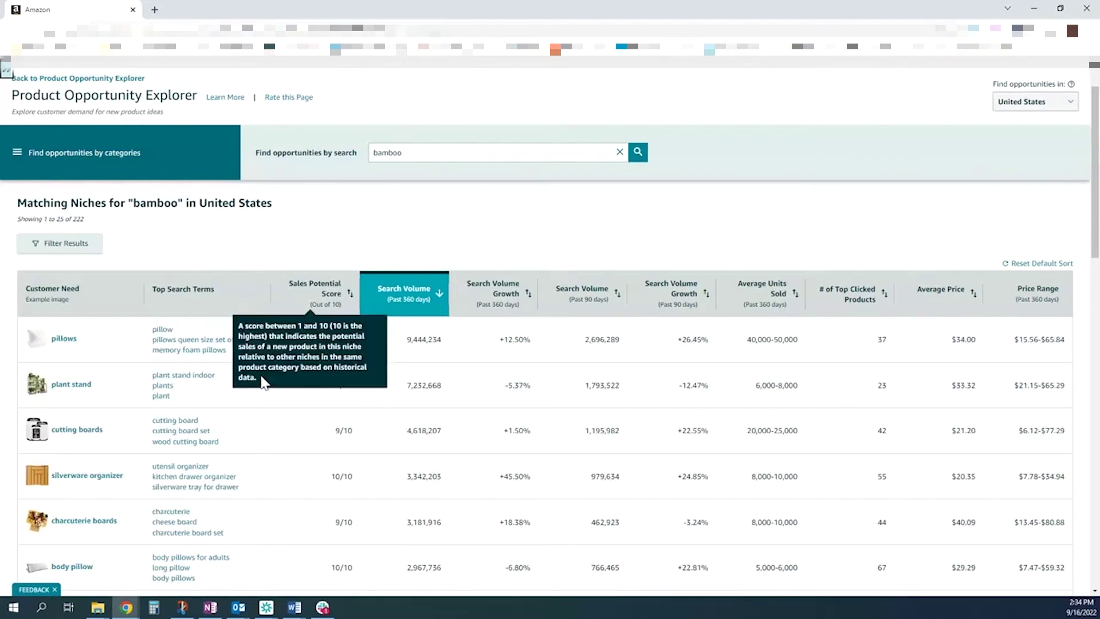
scroll(263, 387, "down", 2)
scroll(241, 411, "down", 1)
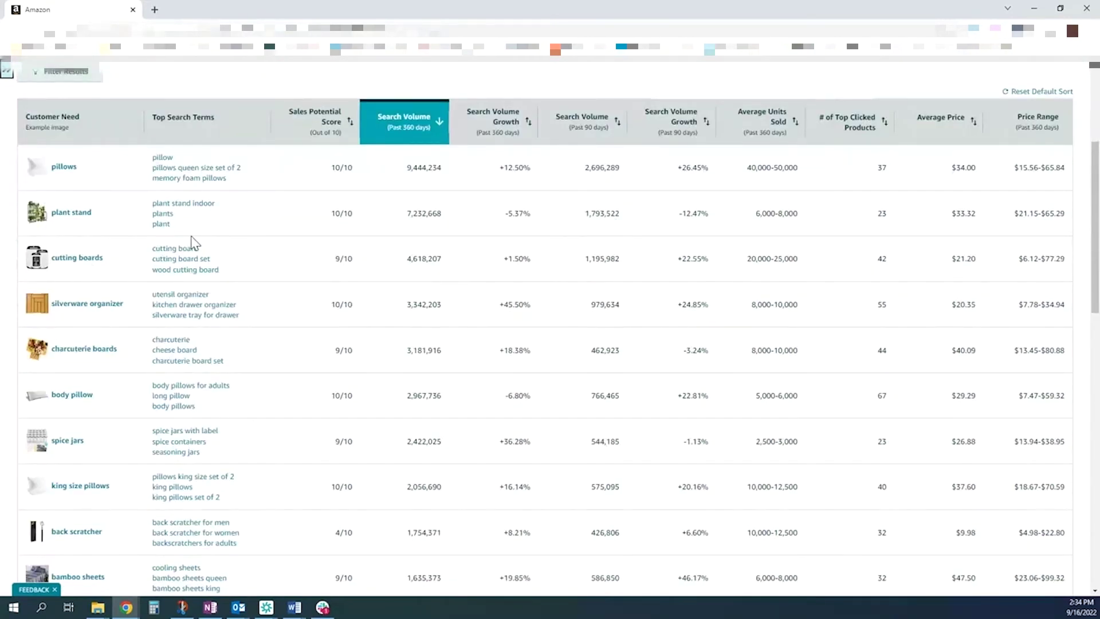
left_click(94, 267)
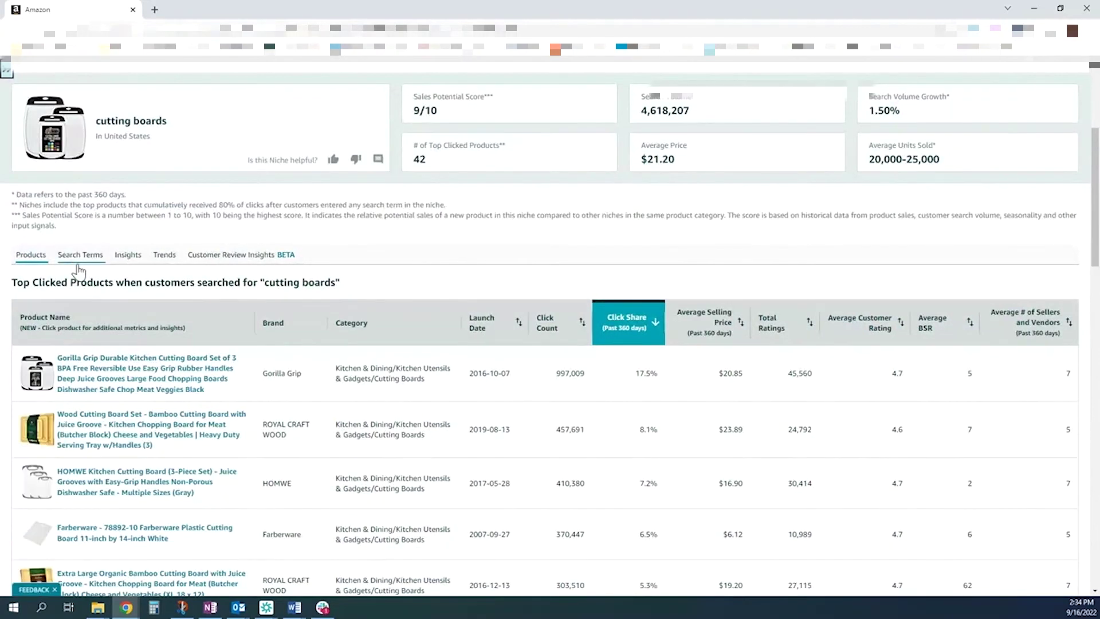
Show the cutting boards niche's search terms and scroll through the list
scroll(90, 344, "up", 2)
left_click(80, 369)
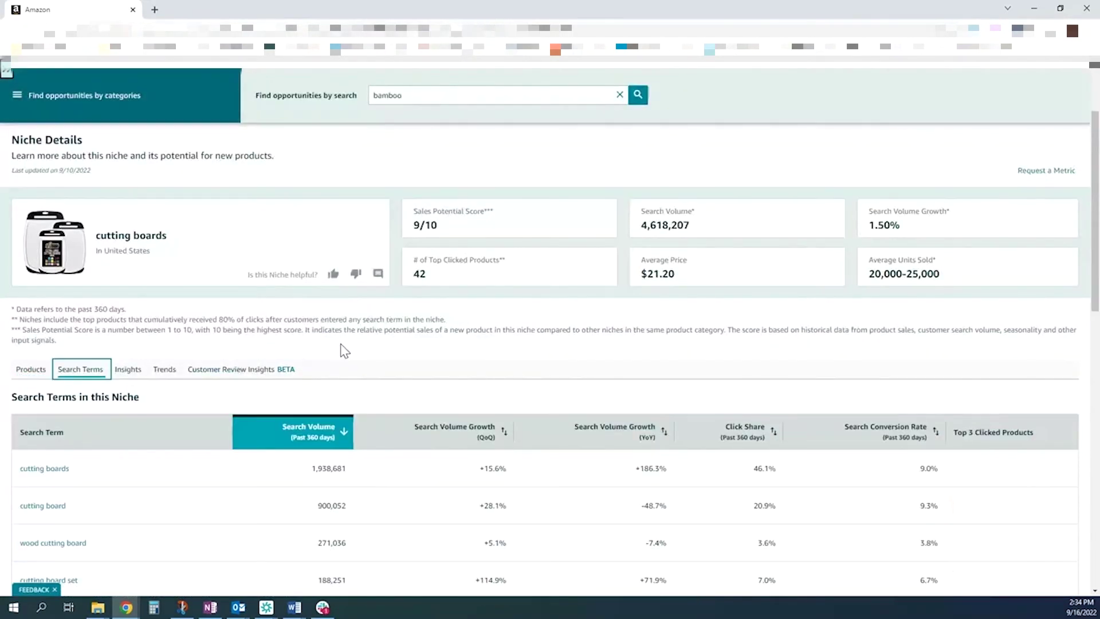
scroll(362, 342, "down", 3)
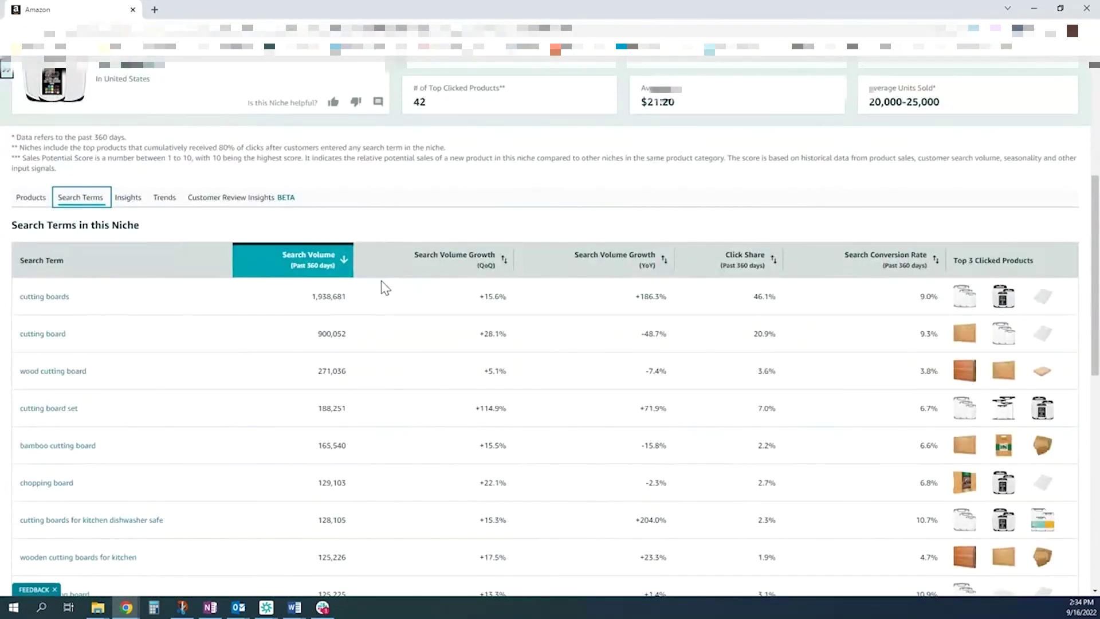
scroll(363, 329, "up", 1)
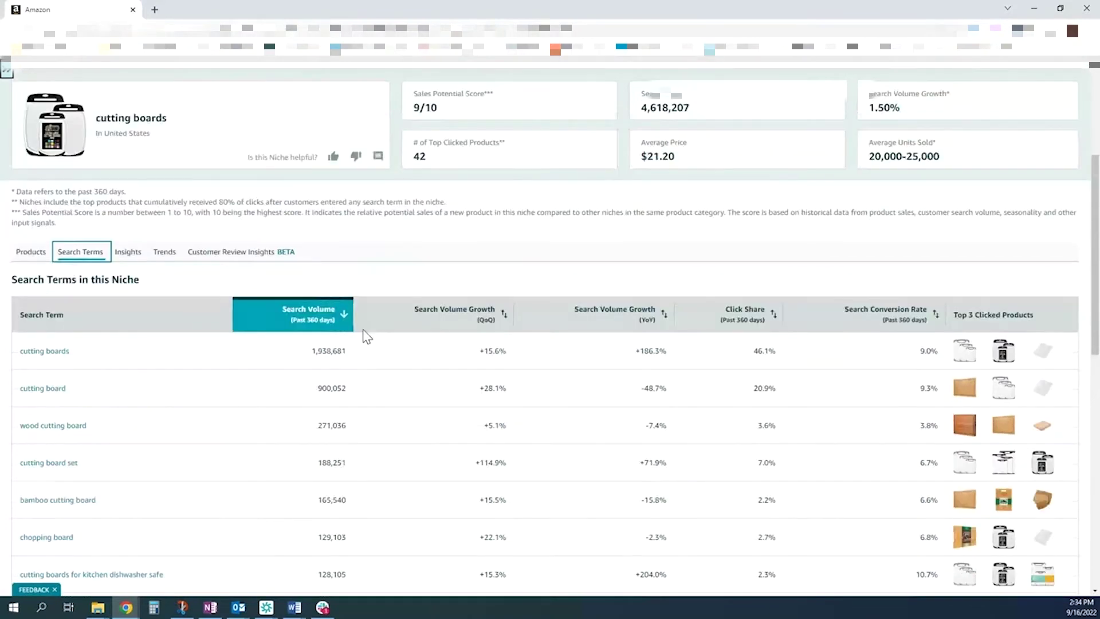
scroll(147, 226, "up", 1)
scroll(154, 424, "down", 2)
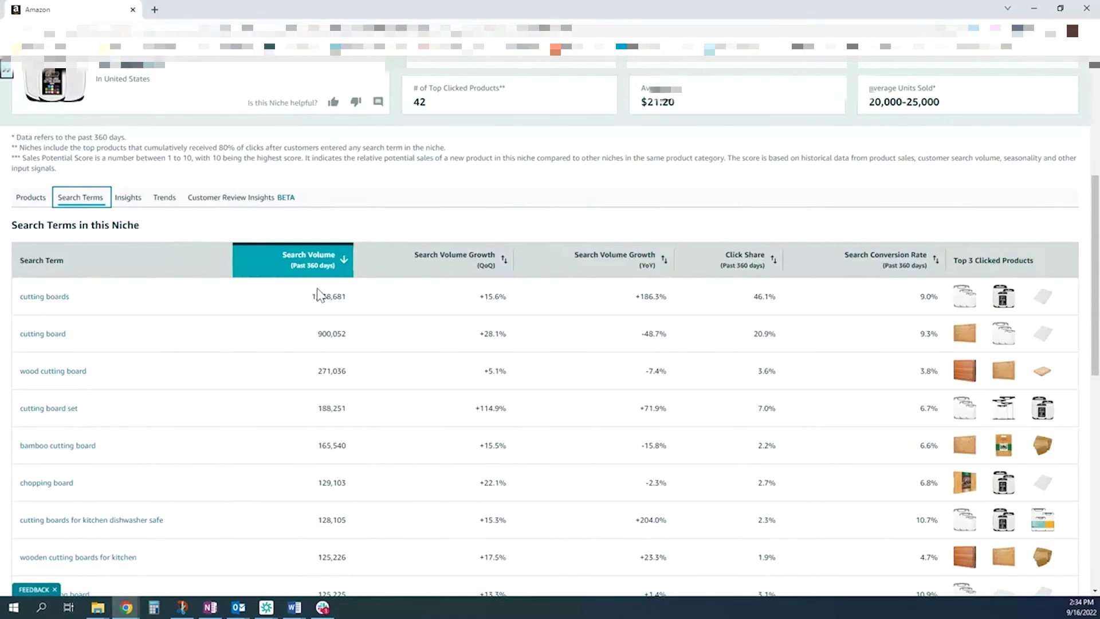
Sort the search terms by quarterly growth, conversion rate, click share, then year-over-year growth
left_click(505, 262)
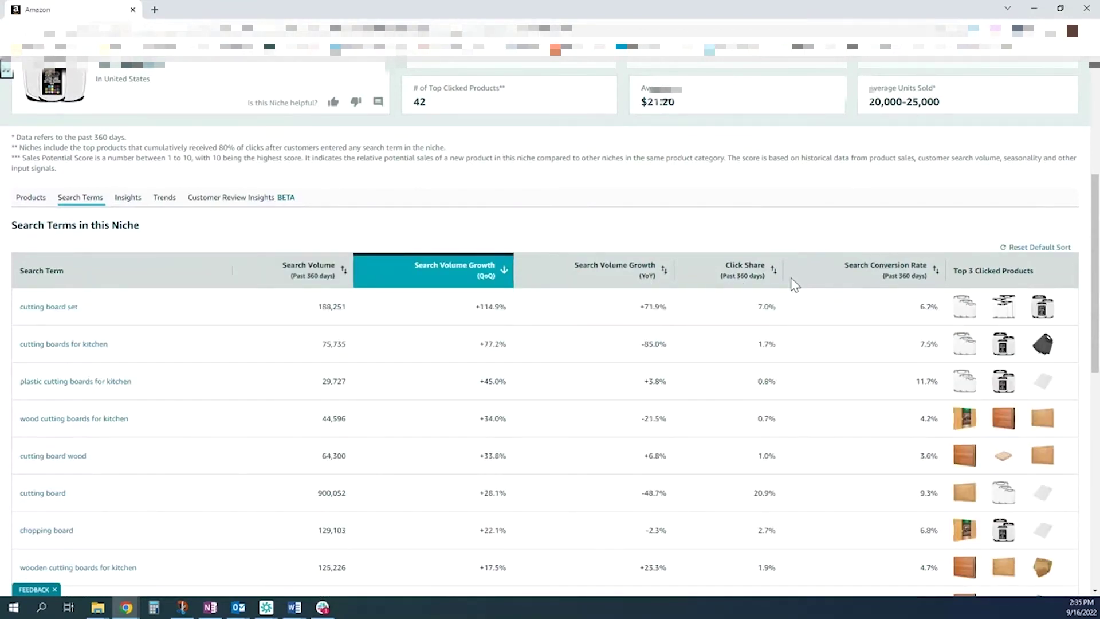
left_click(936, 270)
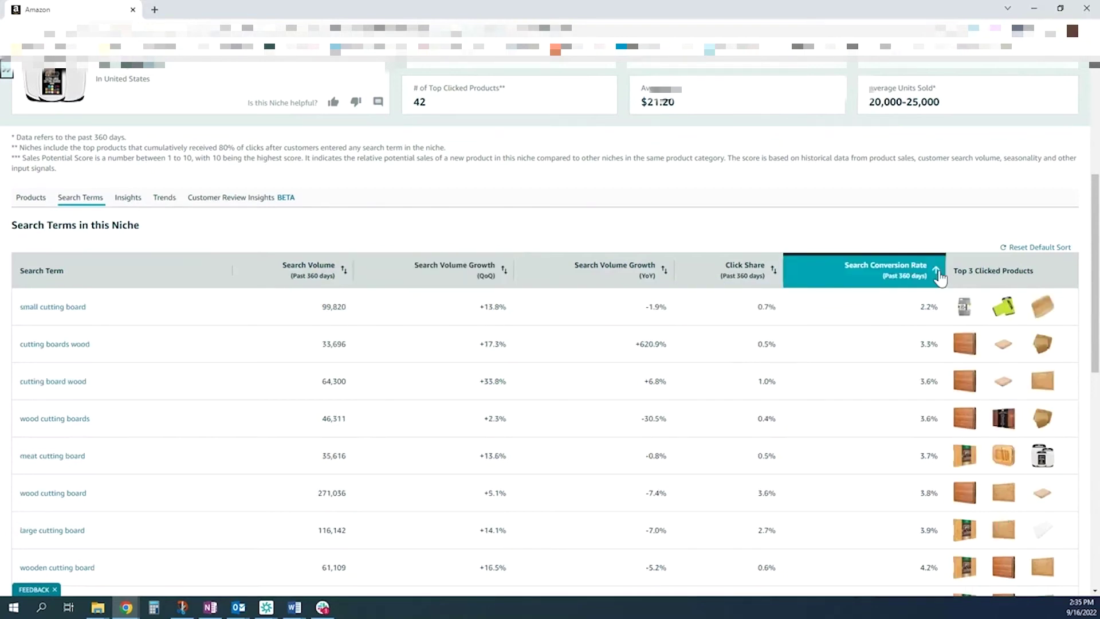
left_click(936, 270)
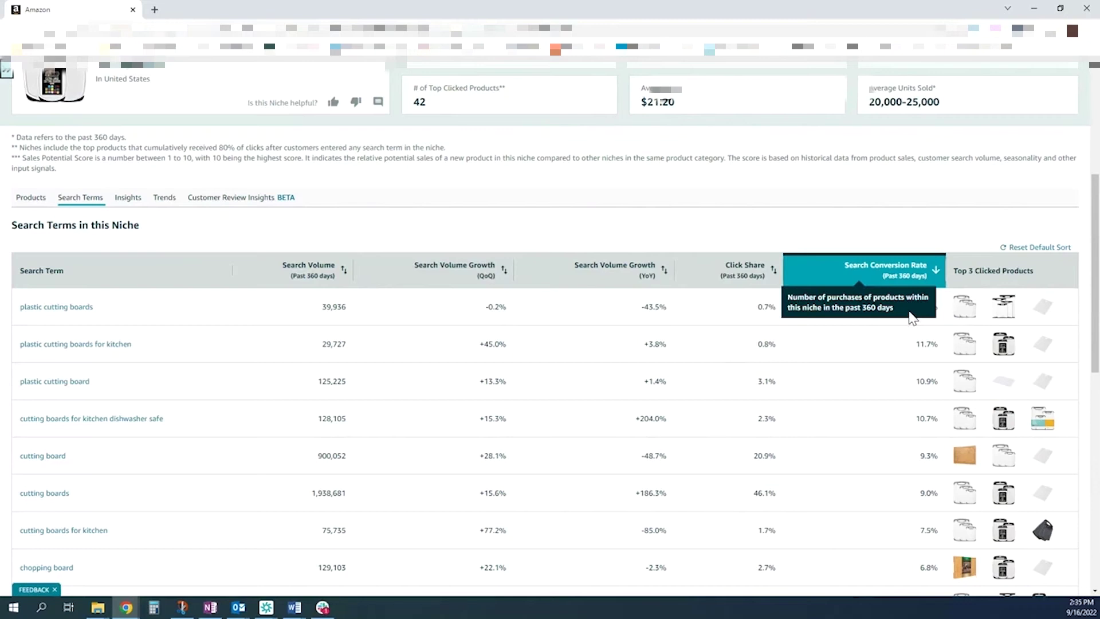
left_click(772, 270)
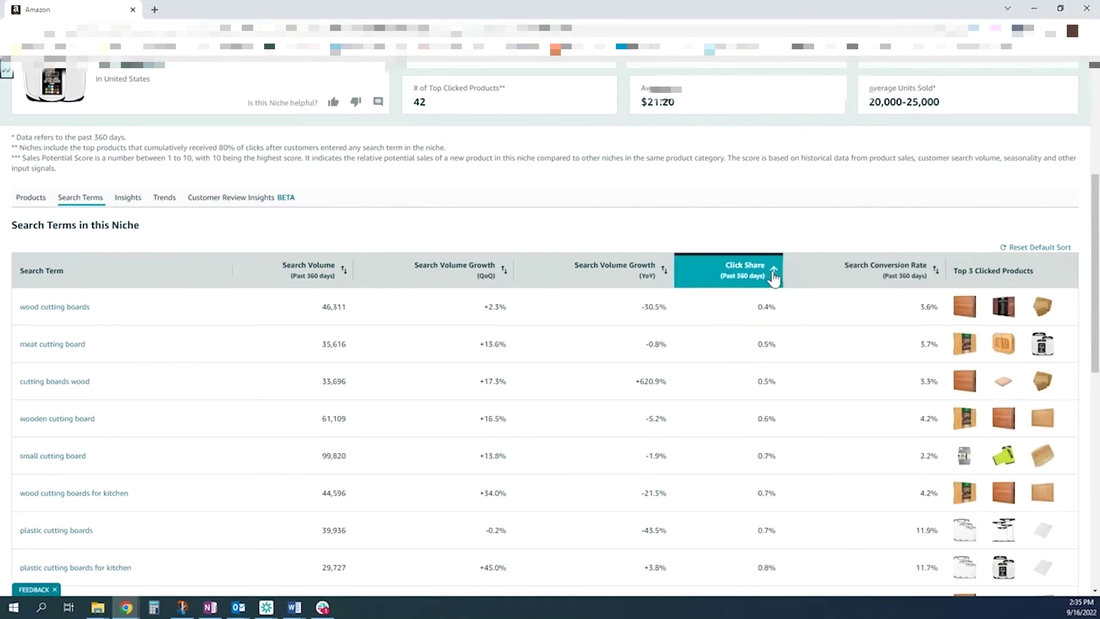
left_click(664, 274)
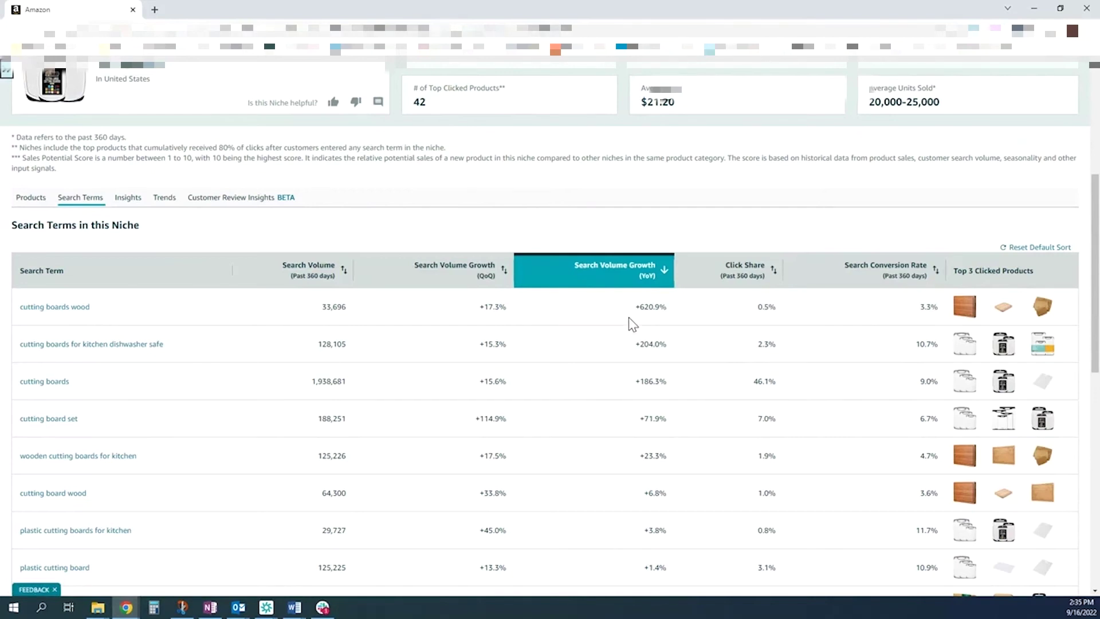
scroll(628, 317, "up", 2)
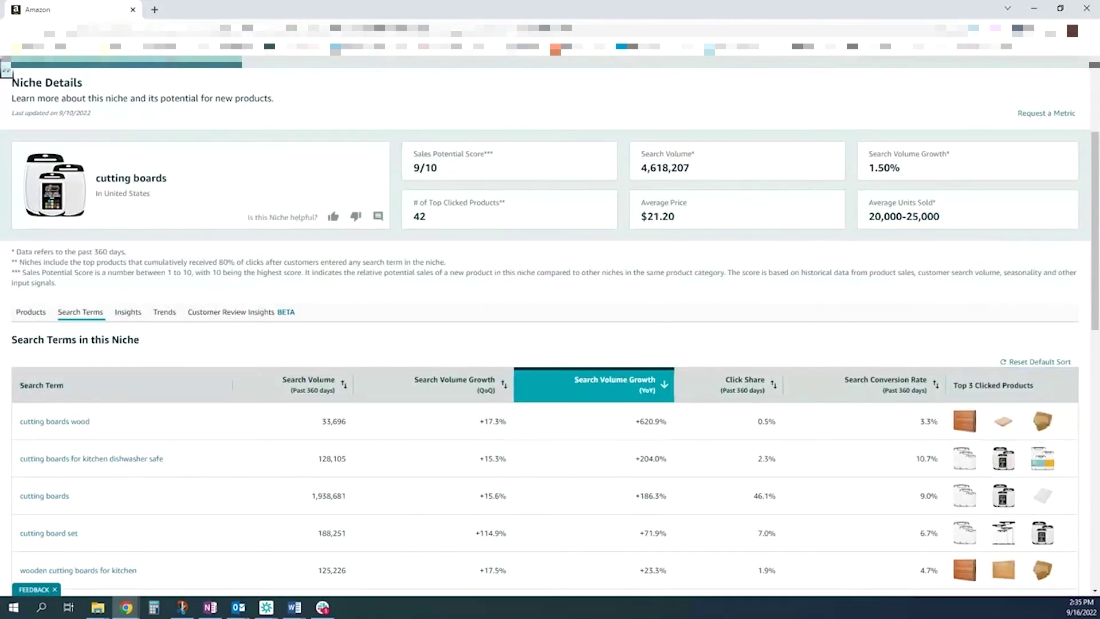
key("alt+Tab")
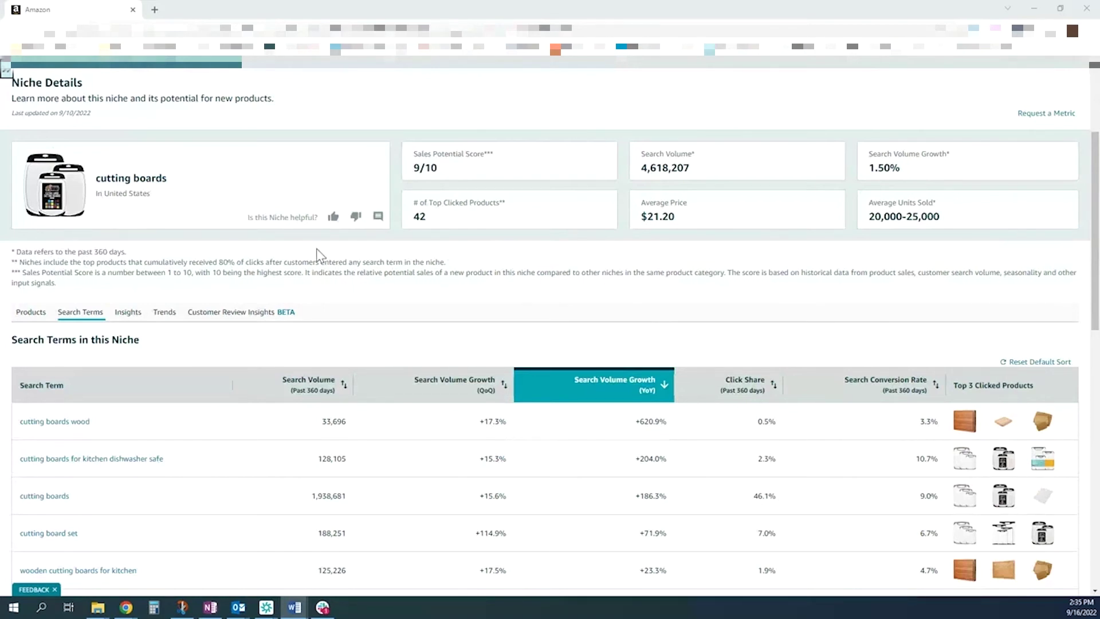
left_click(232, 315)
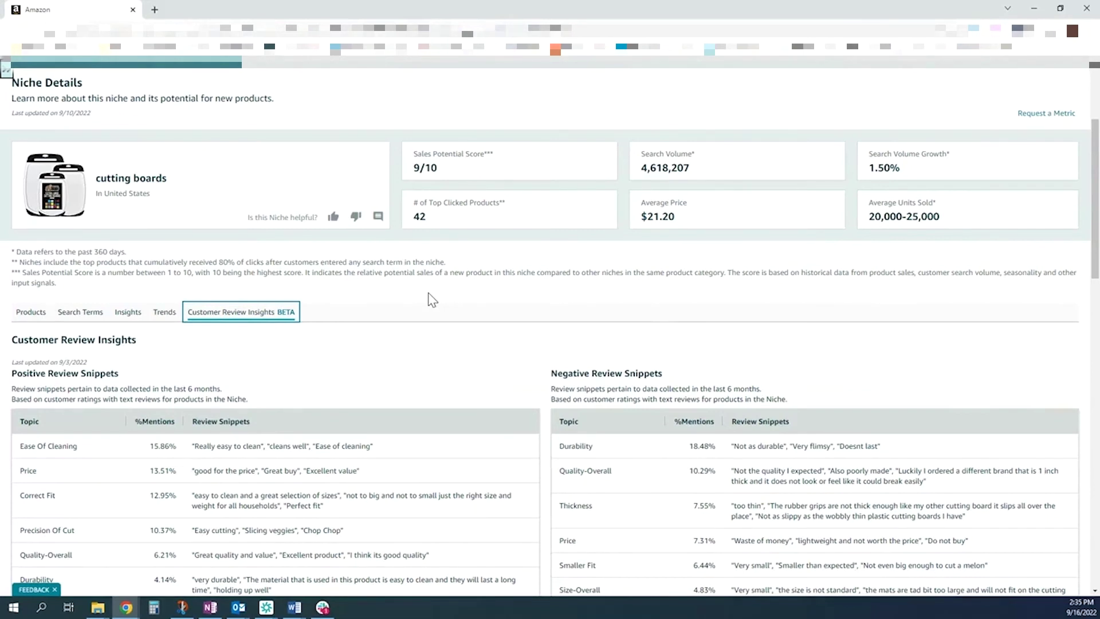
Scroll through the cutting boards positive and negative review snippets and the star-rating impact chart
left_click(439, 337)
scroll(447, 337, "down", 1)
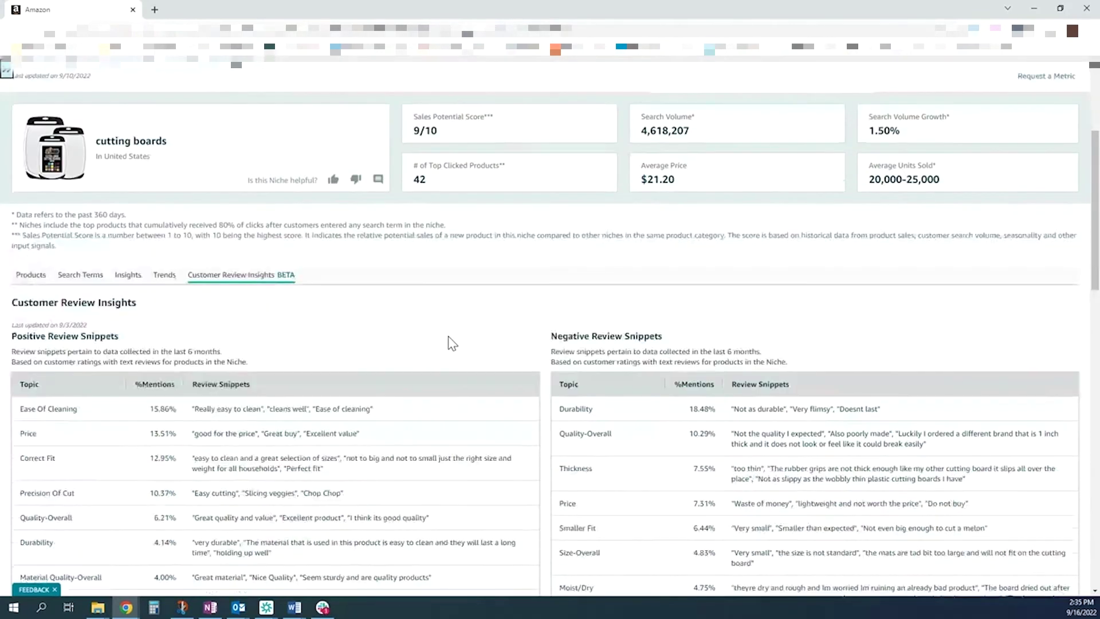
scroll(448, 337, "down", 1)
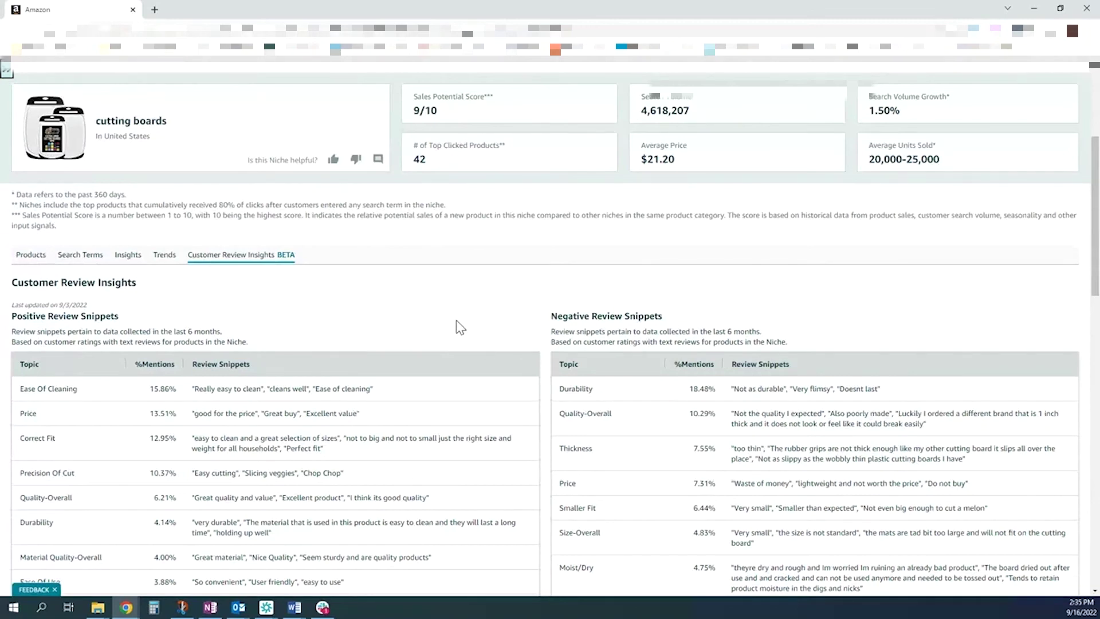
scroll(460, 328, "down", 1)
scroll(457, 321, "down", 1)
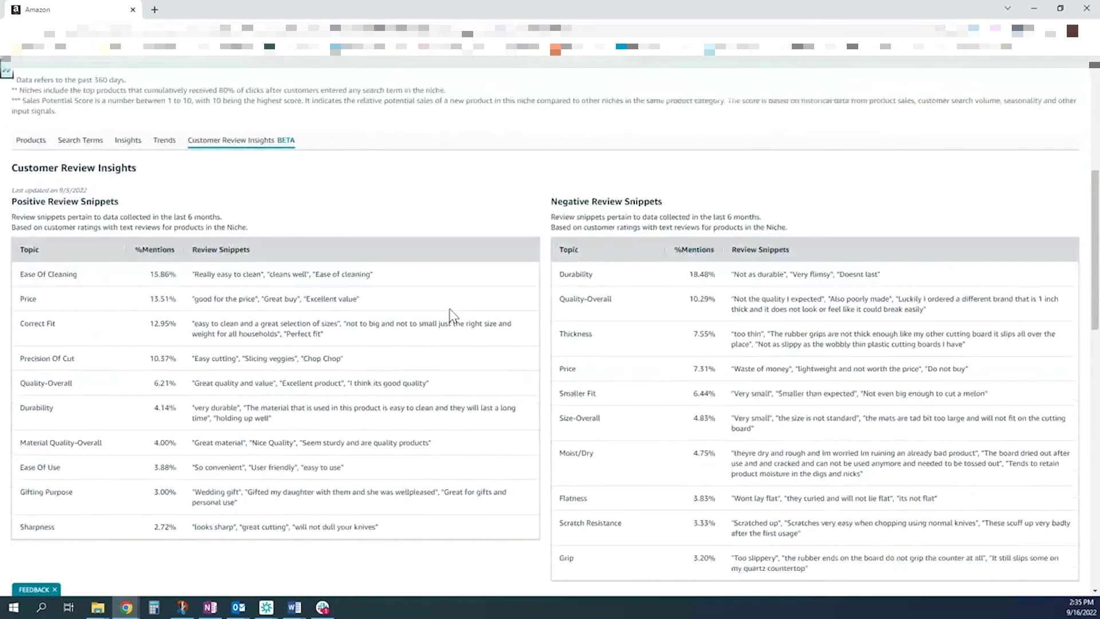
scroll(451, 315, "up", 2)
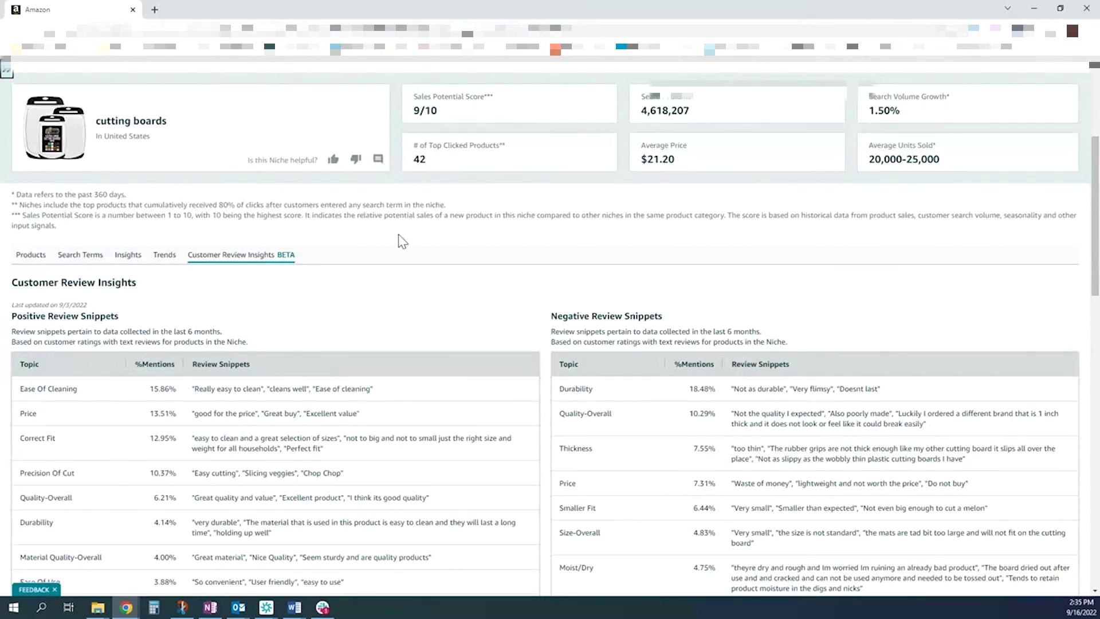
scroll(402, 241, "down", 2)
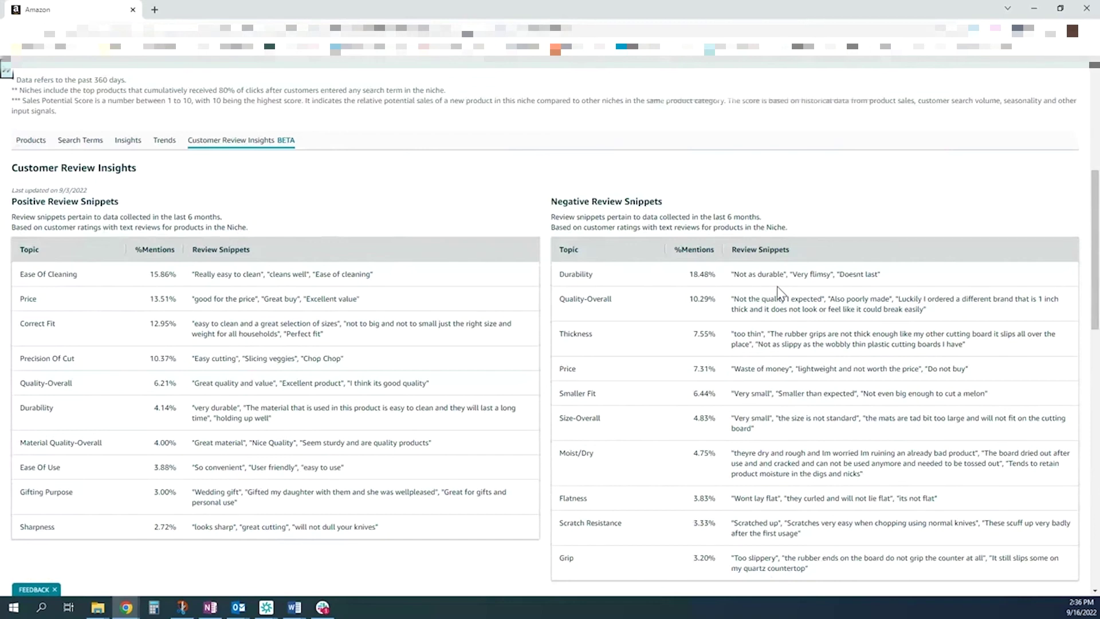
scroll(467, 317, "up", 3)
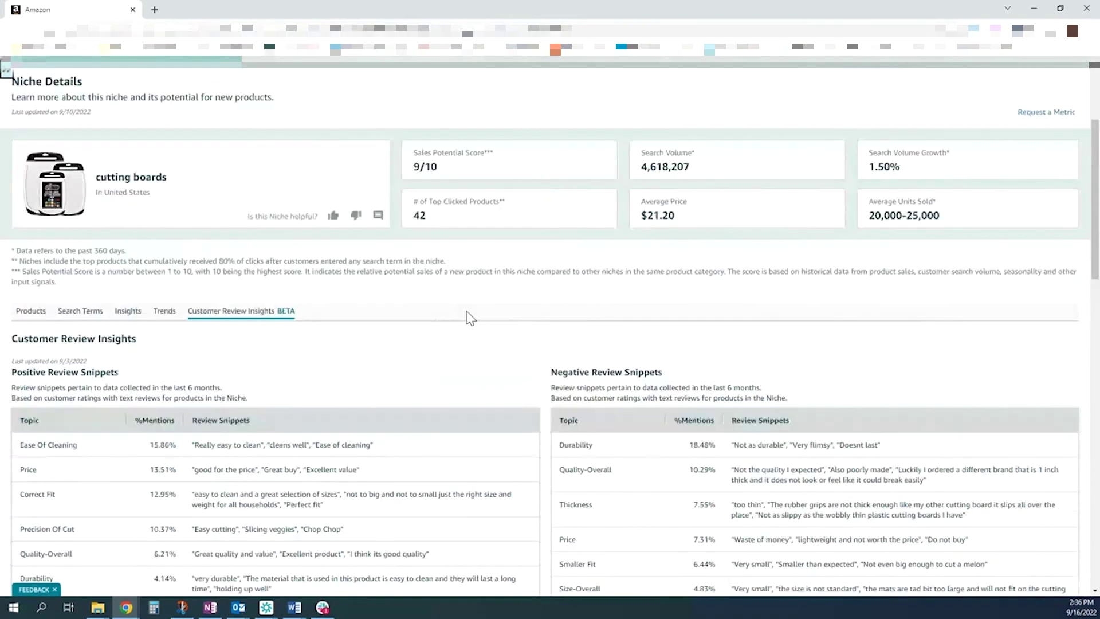
scroll(354, 380, "down", 4)
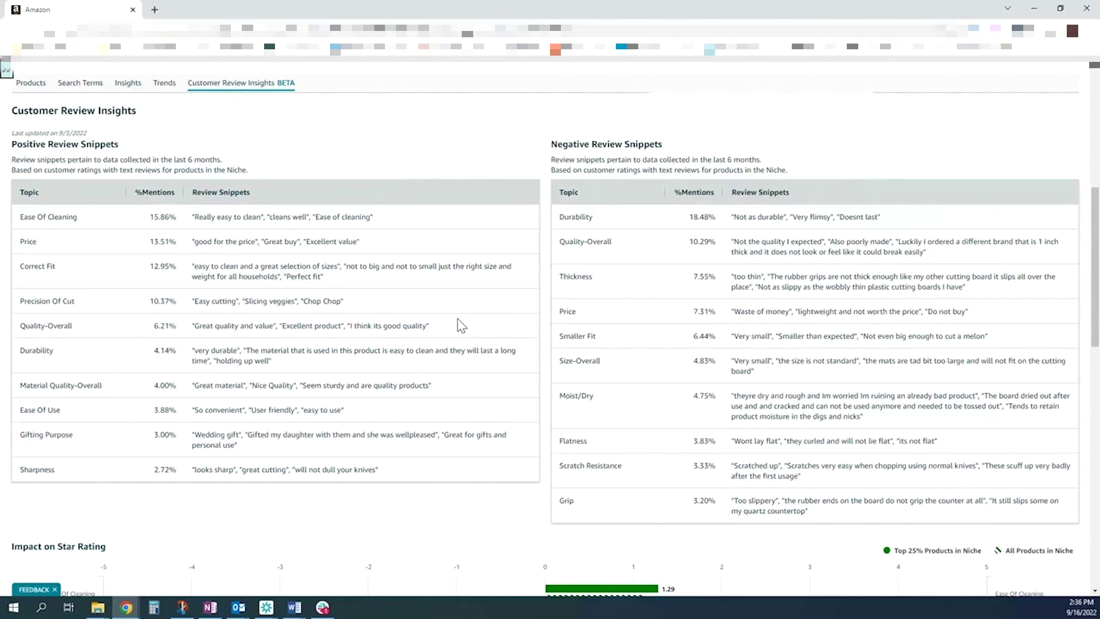
scroll(462, 325, "down", 3)
scroll(458, 311, "down", 5)
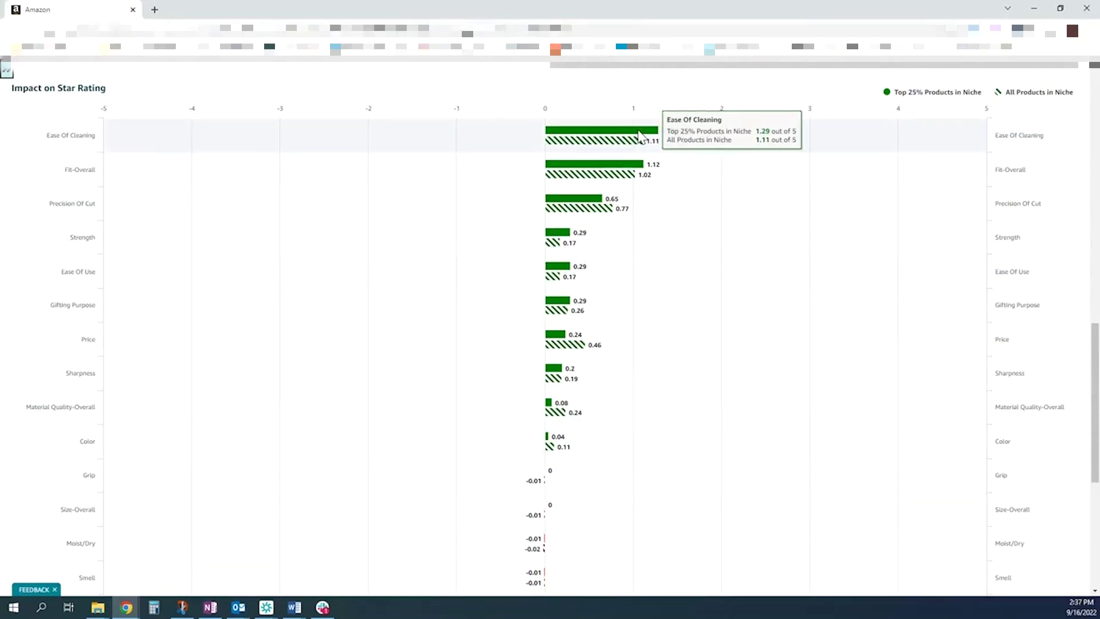
scroll(637, 140, "down", 7)
scroll(636, 428, "up", 4)
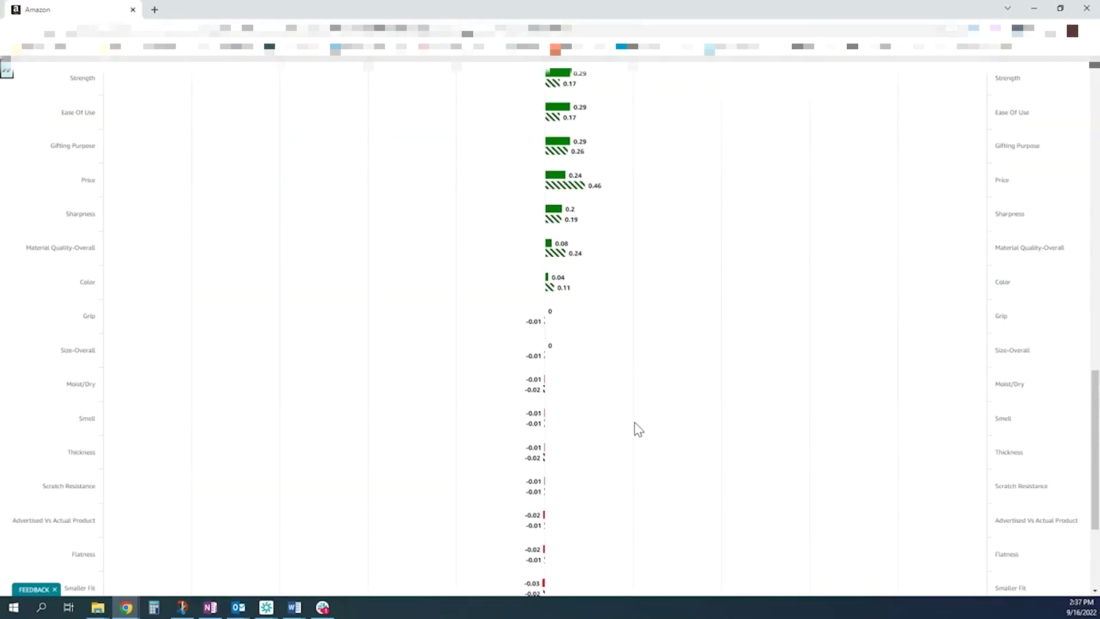
scroll(638, 429, "up", 4)
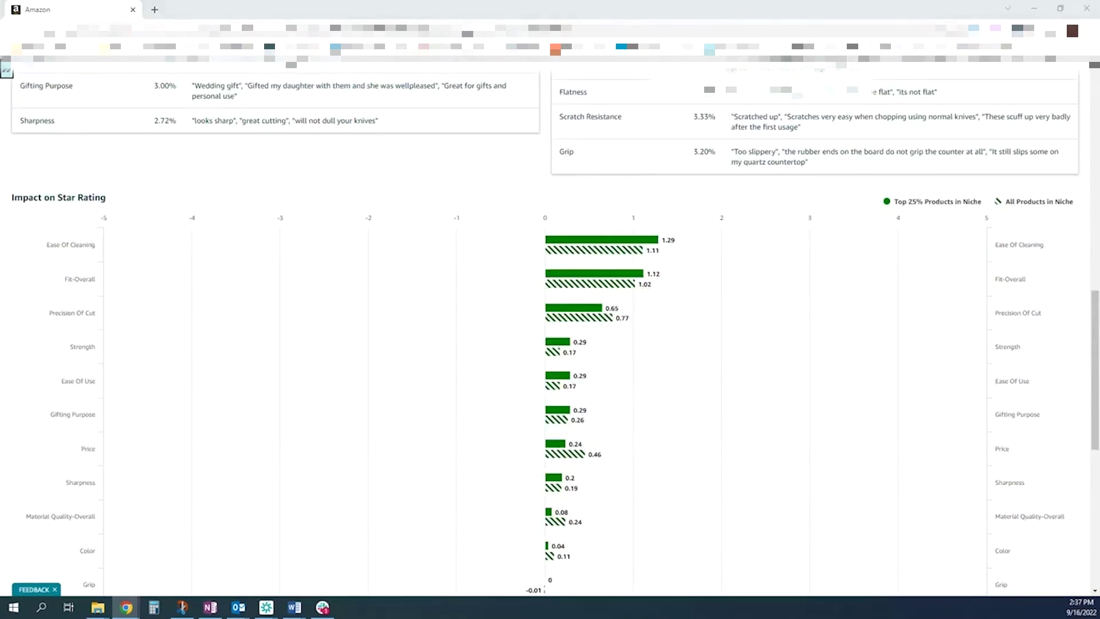
key("alt+Tab")
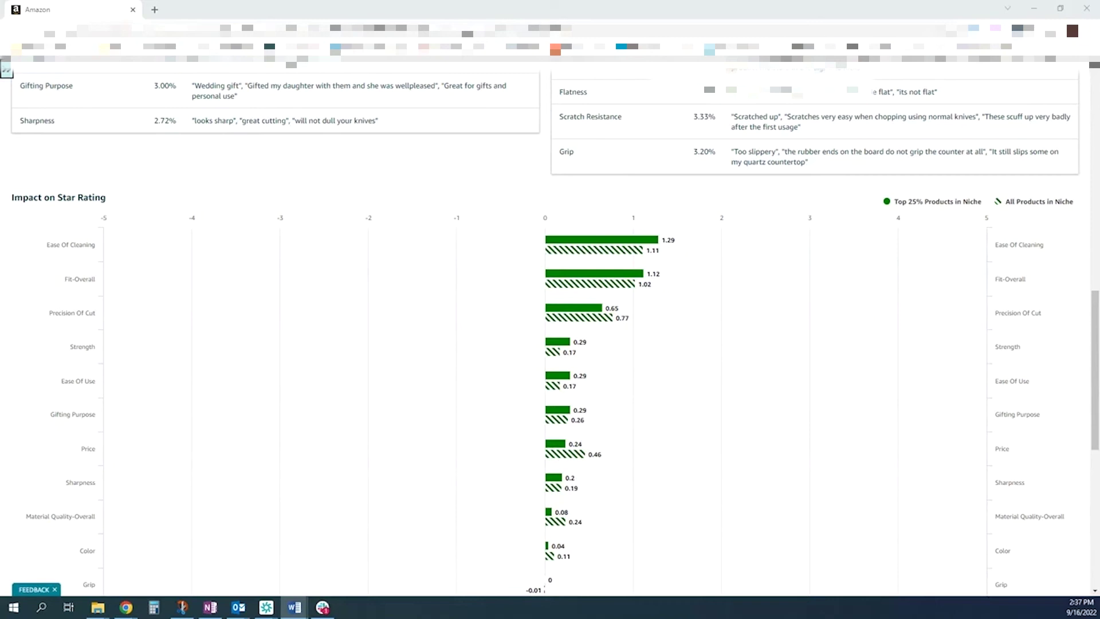
left_click(307, 220)
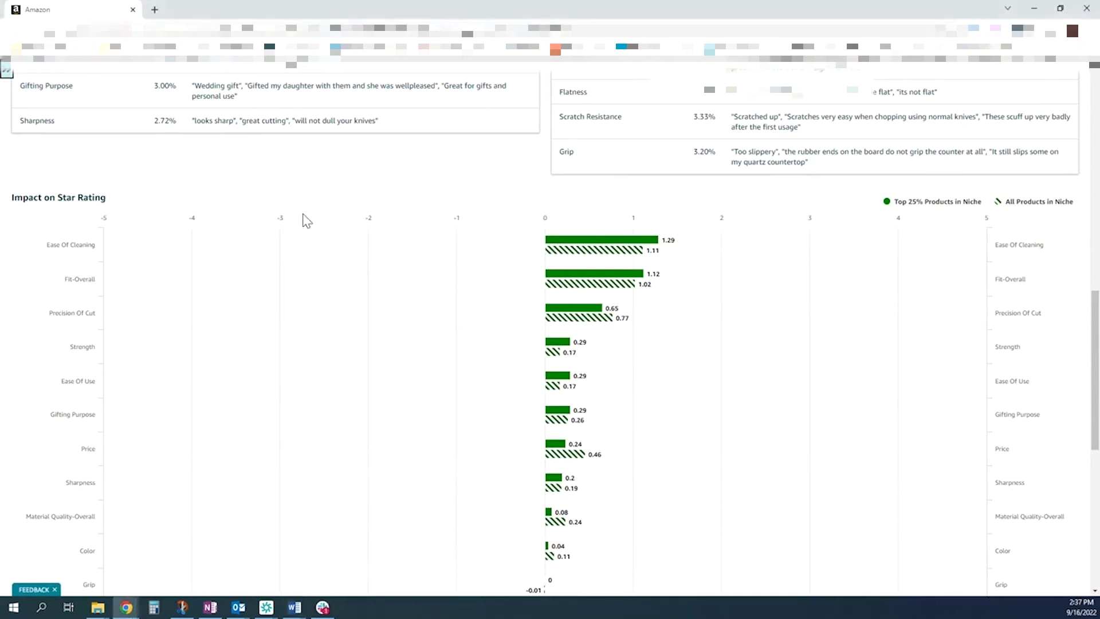
scroll(307, 221, "up", 5)
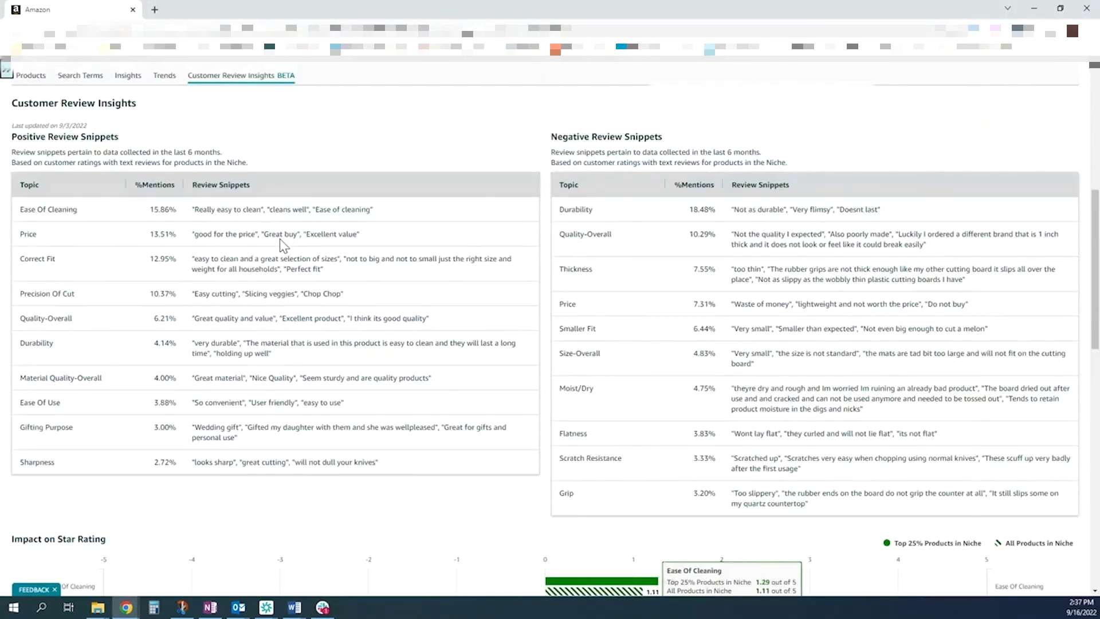
scroll(279, 238, "up", 2)
Show the cutting boards niche's top clicked products and scroll through them, checking the Word window
left_click(35, 197)
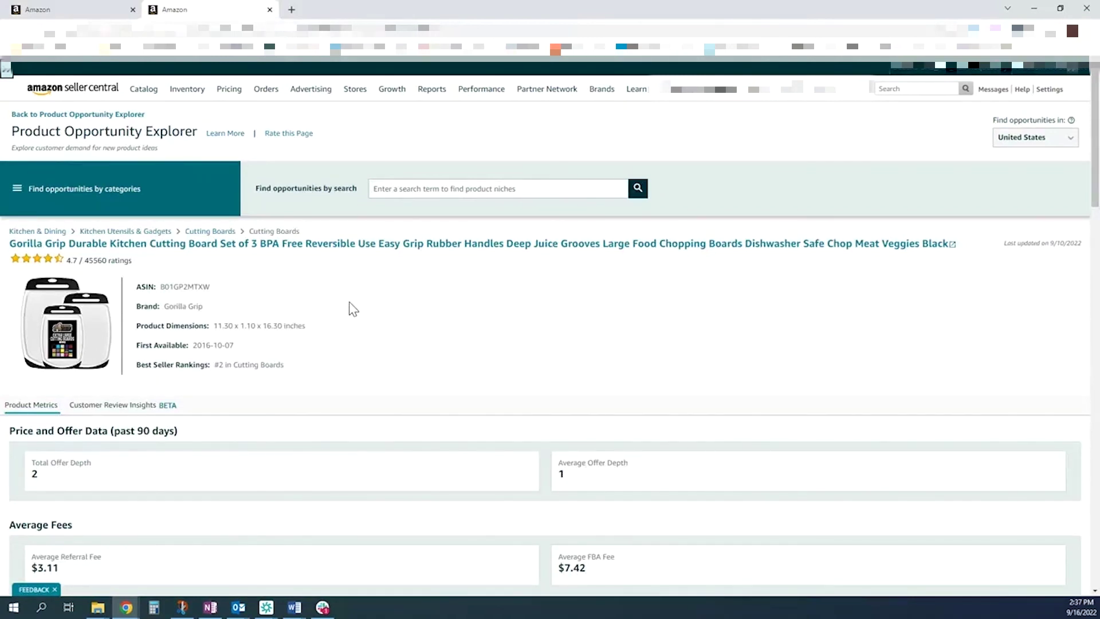
scroll(353, 309, "down", 2)
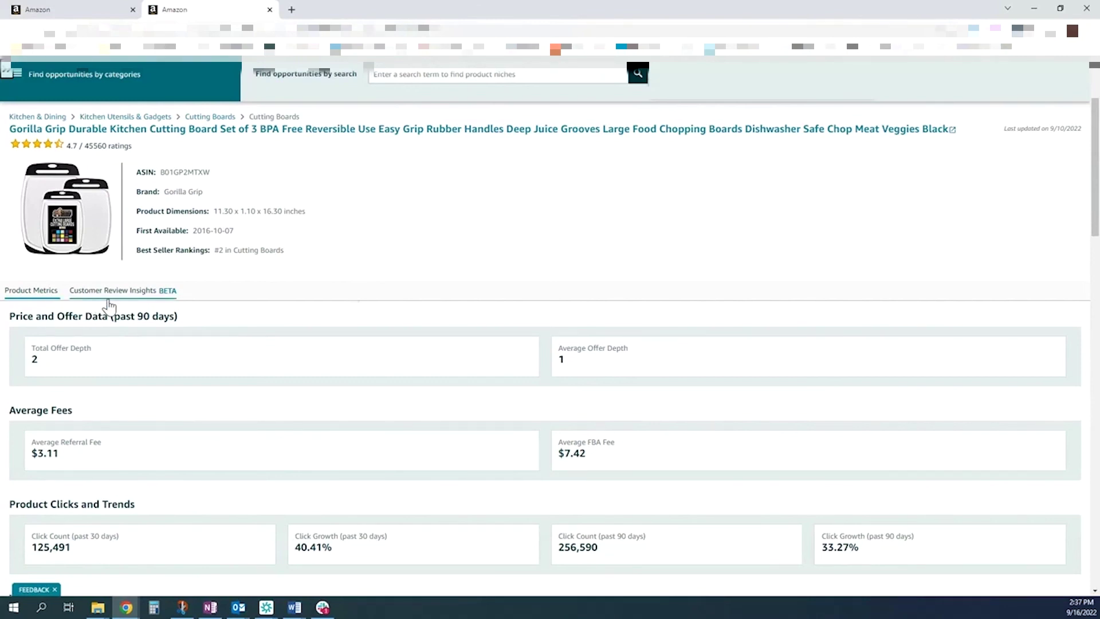
key("alt+Tab")
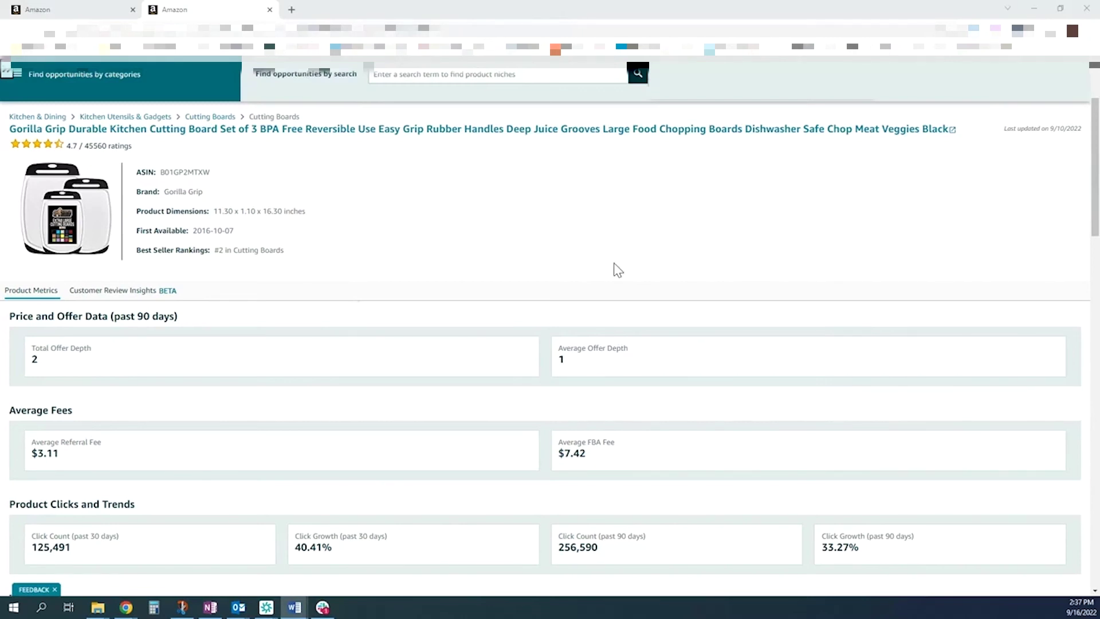
scroll(617, 270, "down", 2)
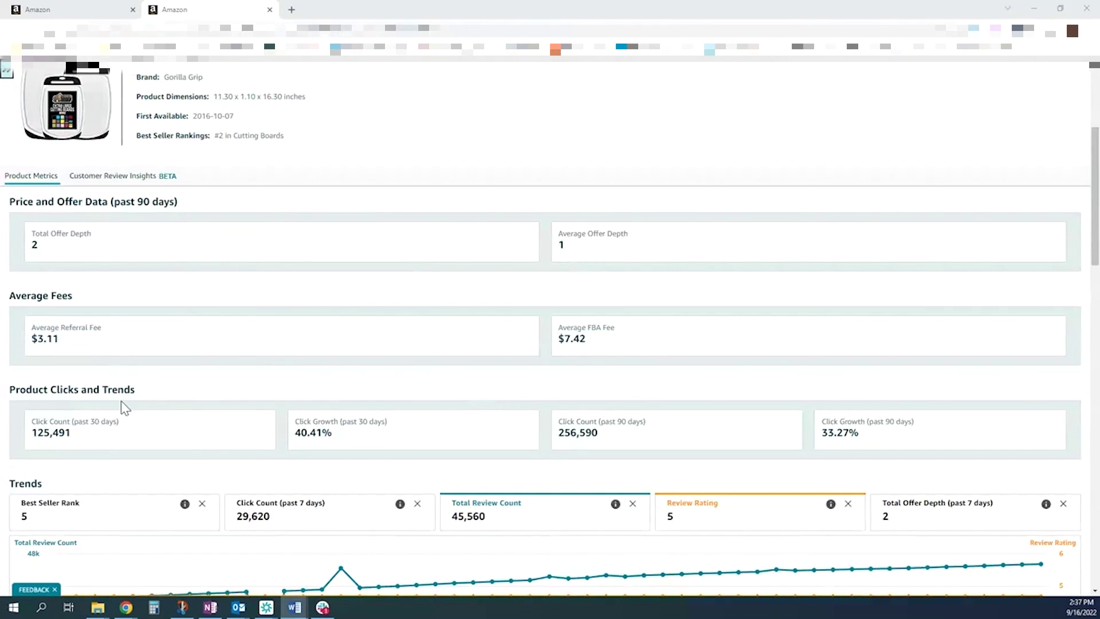
Switch the Trends chart to Total Offer Depth (past 7 days) versus Total Review Count
scroll(125, 408, "down", 1)
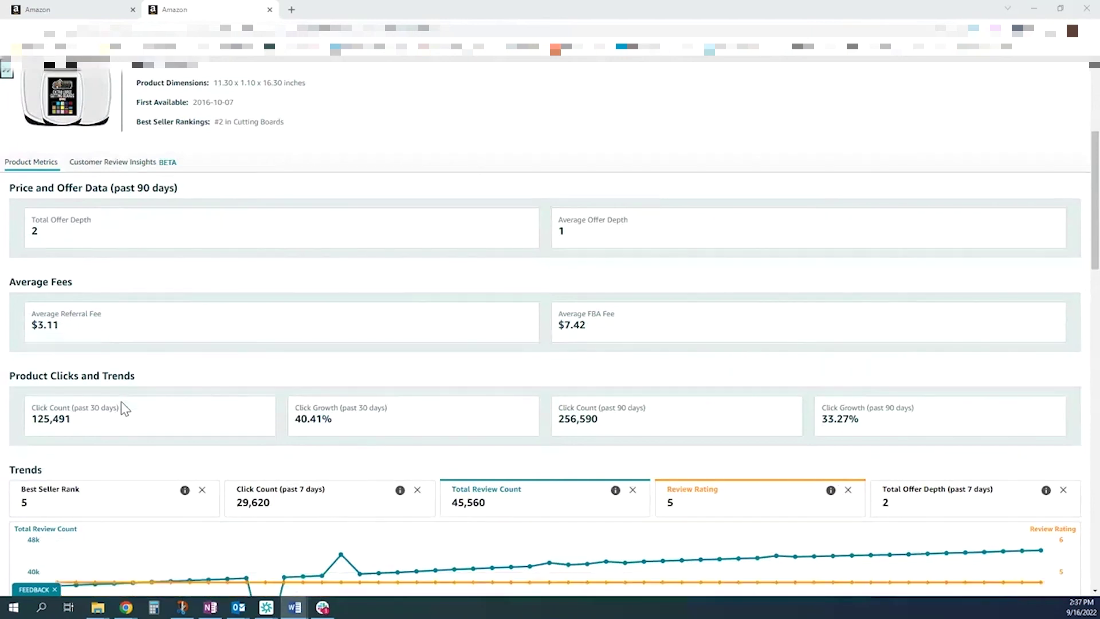
scroll(124, 408, "down", 3)
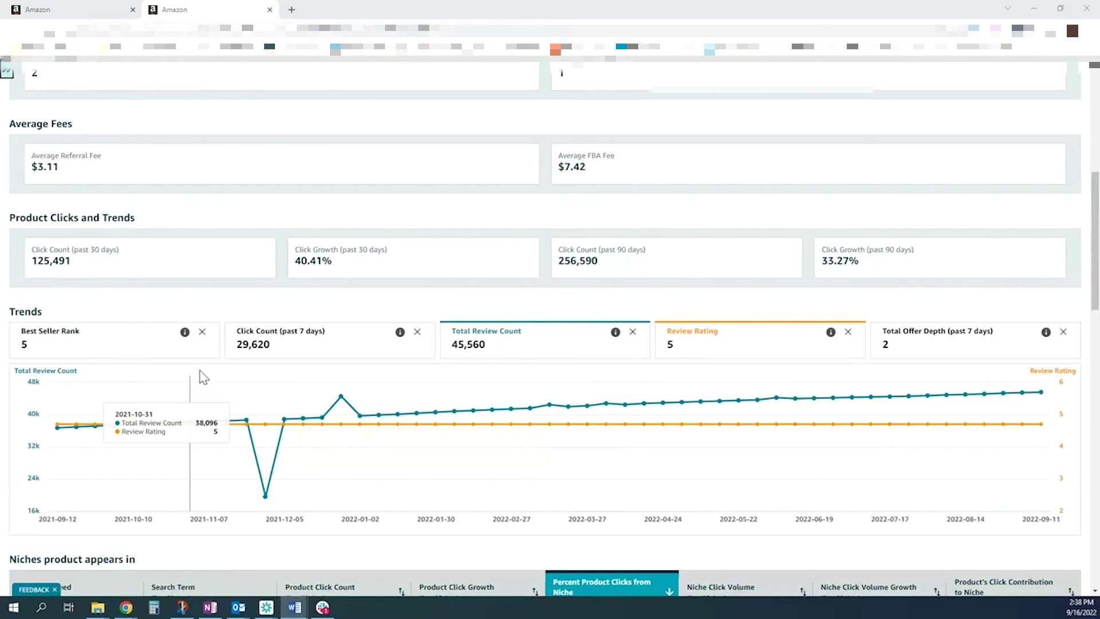
left_click(342, 341)
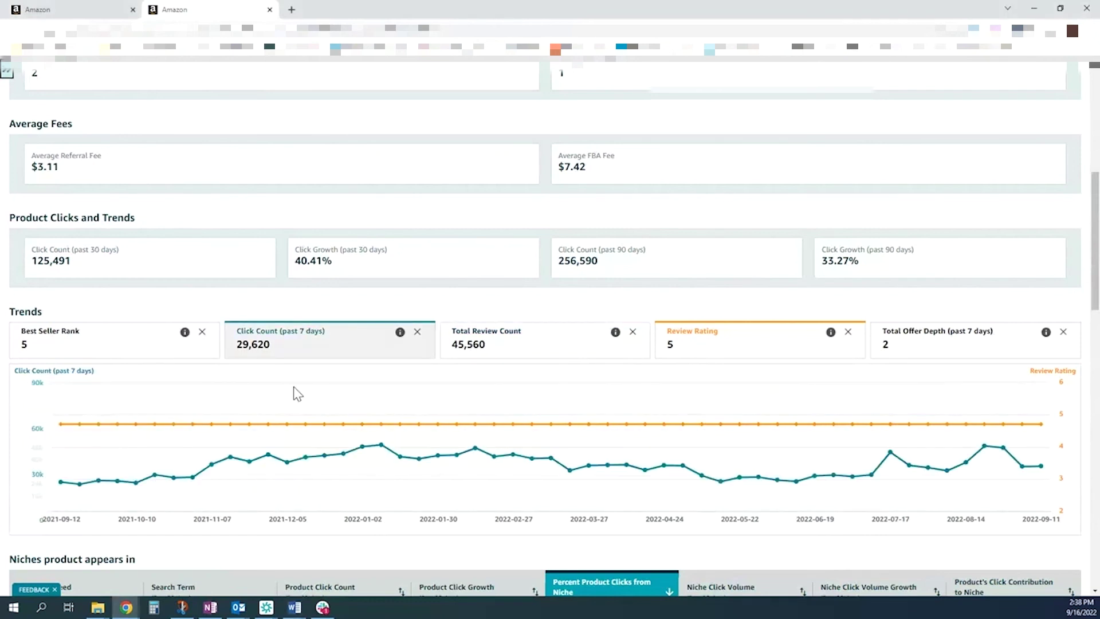
left_click(539, 345)
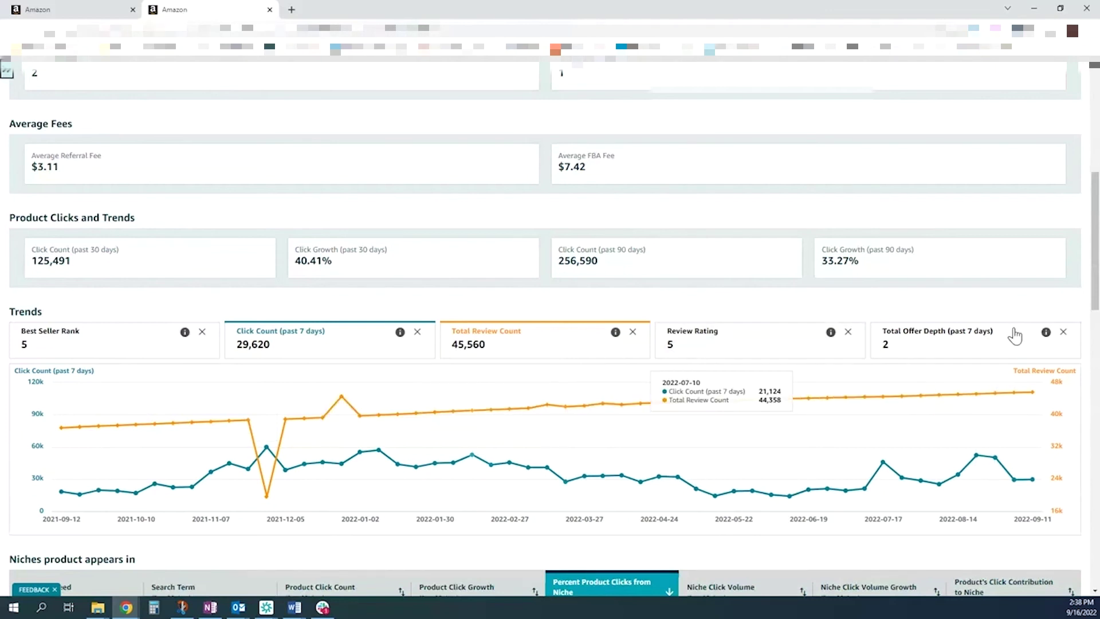
left_click(942, 349)
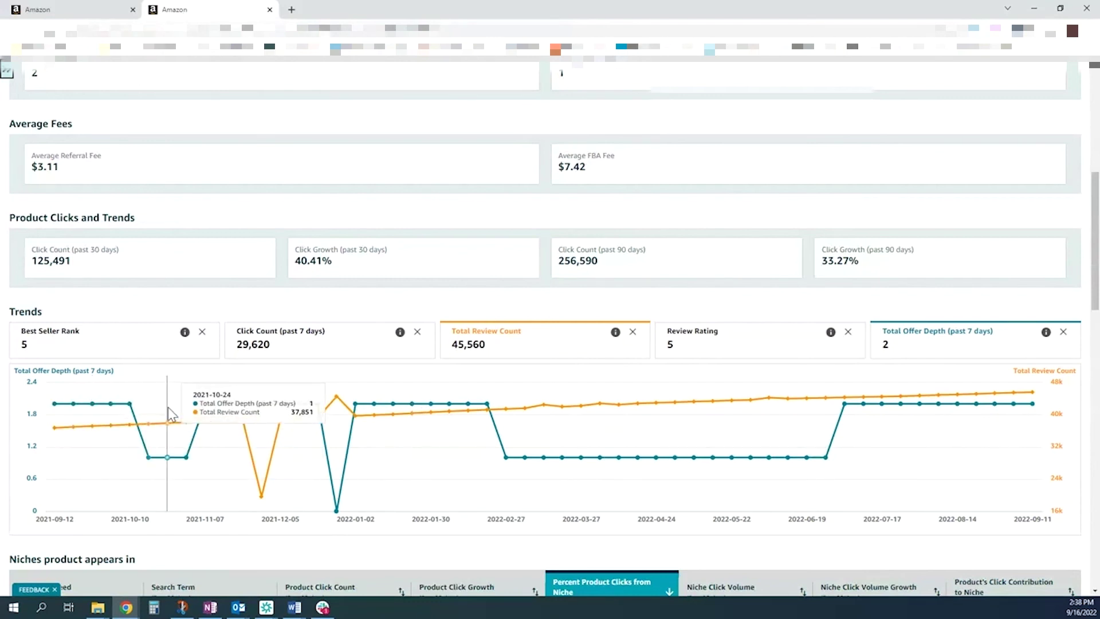
scroll(167, 407, "up", 3)
scroll(169, 444, "down", 6)
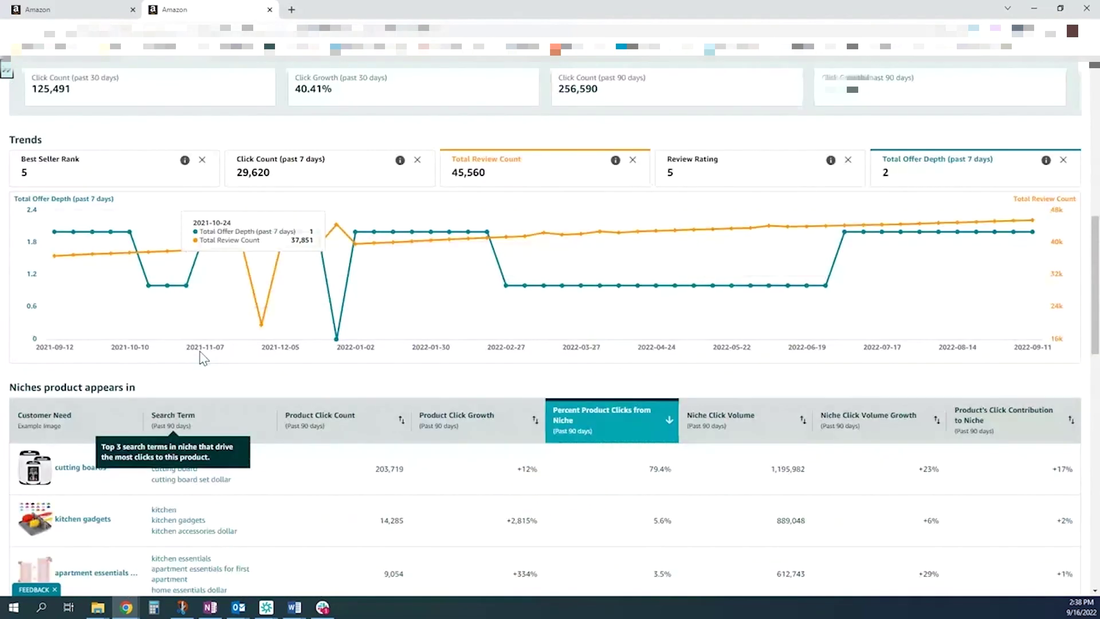
scroll(198, 223, "down", 3)
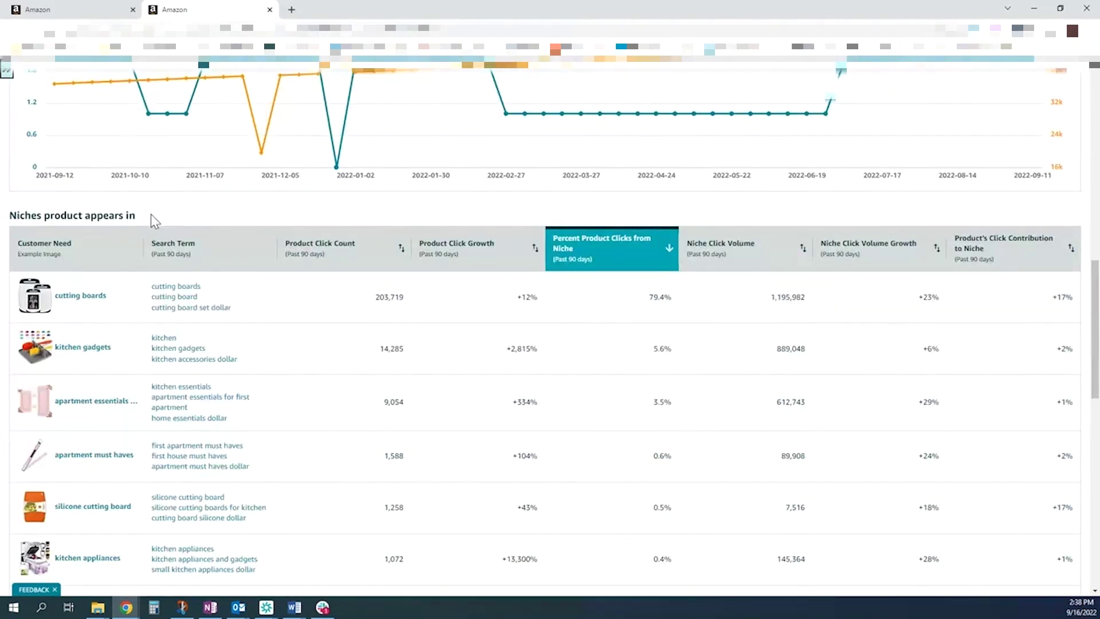
scroll(166, 253, "down", 1)
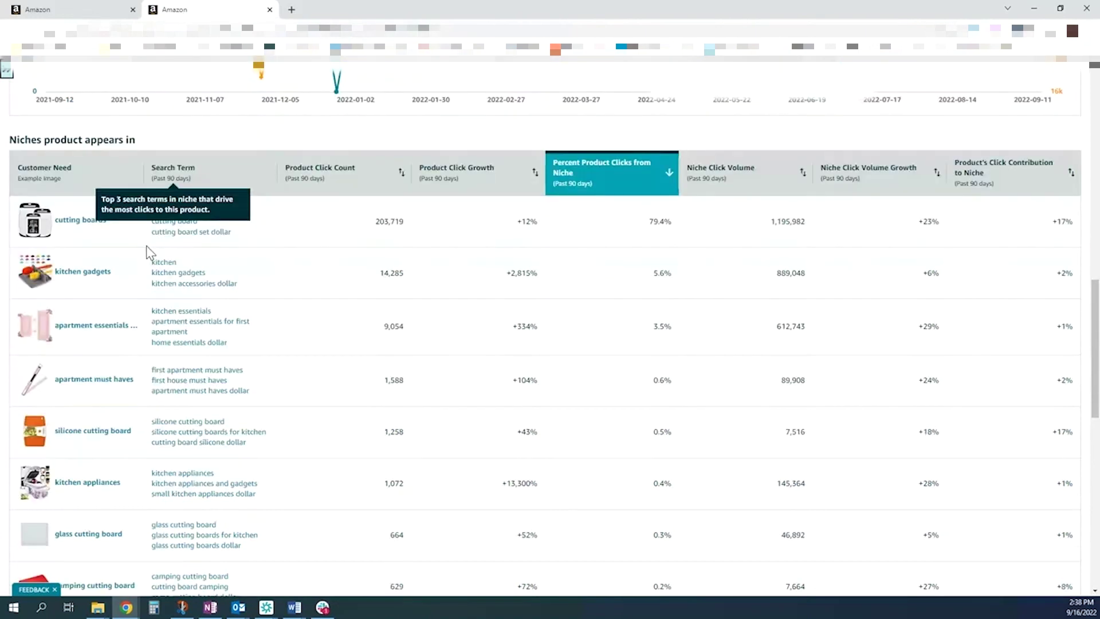
scroll(148, 252, "down", 1)
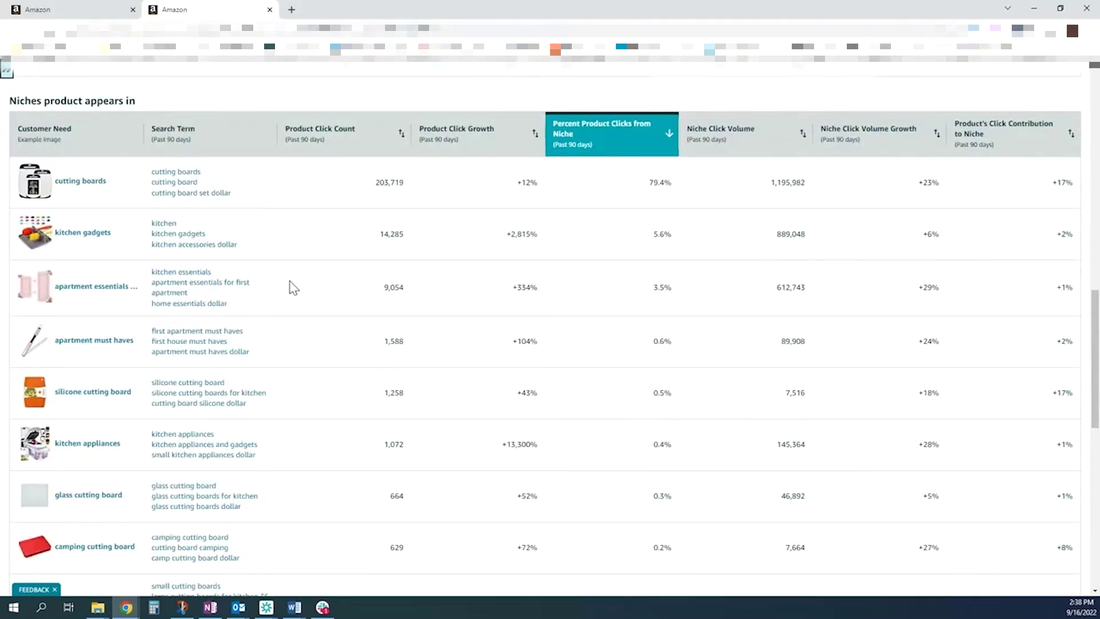
scroll(293, 288, "up", 8)
scroll(91, 205, "up", 5)
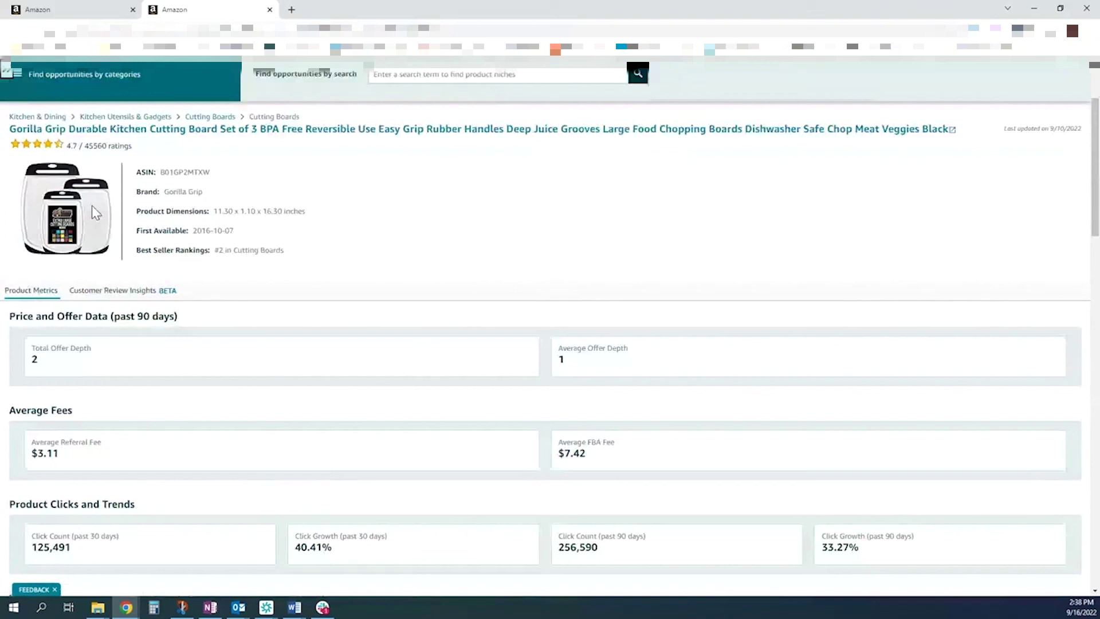
scroll(107, 218, "down", 8)
scroll(421, 252, "down", 5)
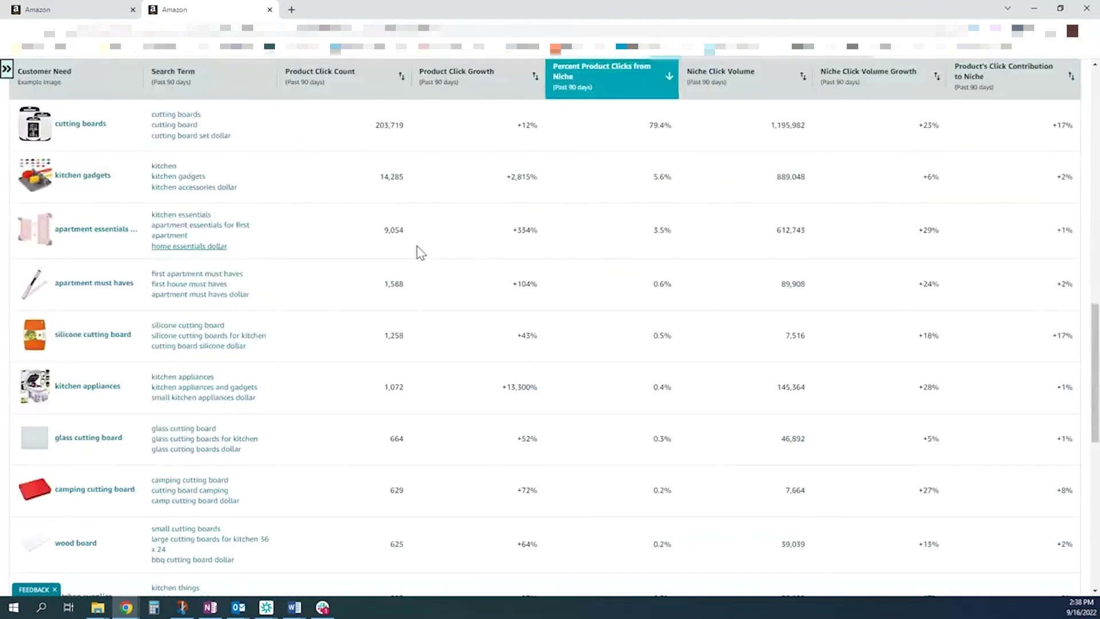
key("alt+Tab")
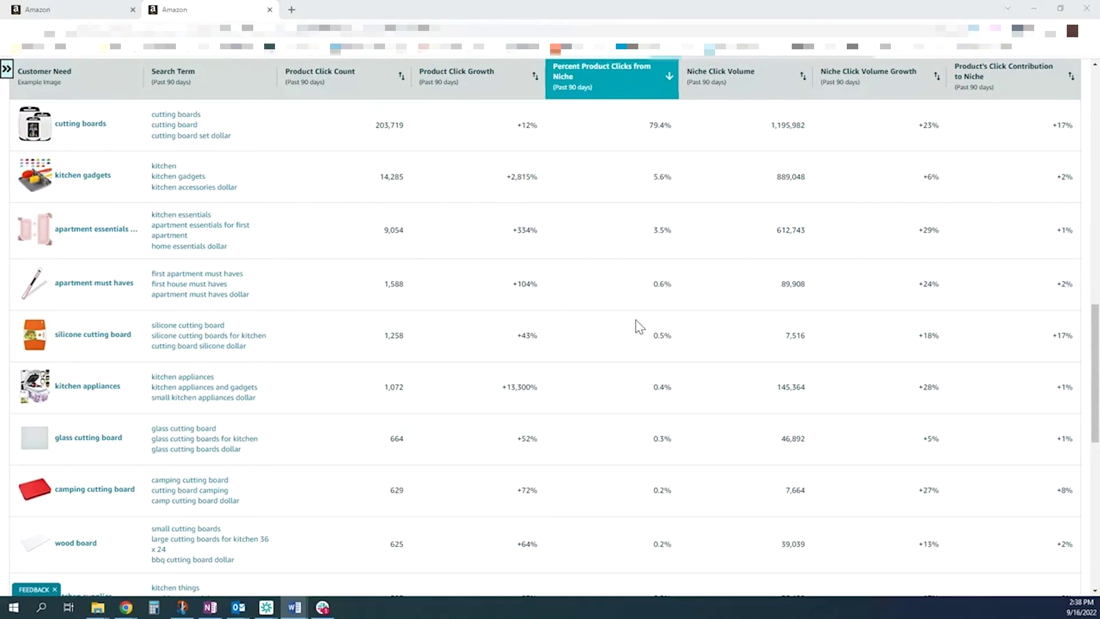
scroll(338, 263, "up", 2)
scroll(338, 262, "up", 6)
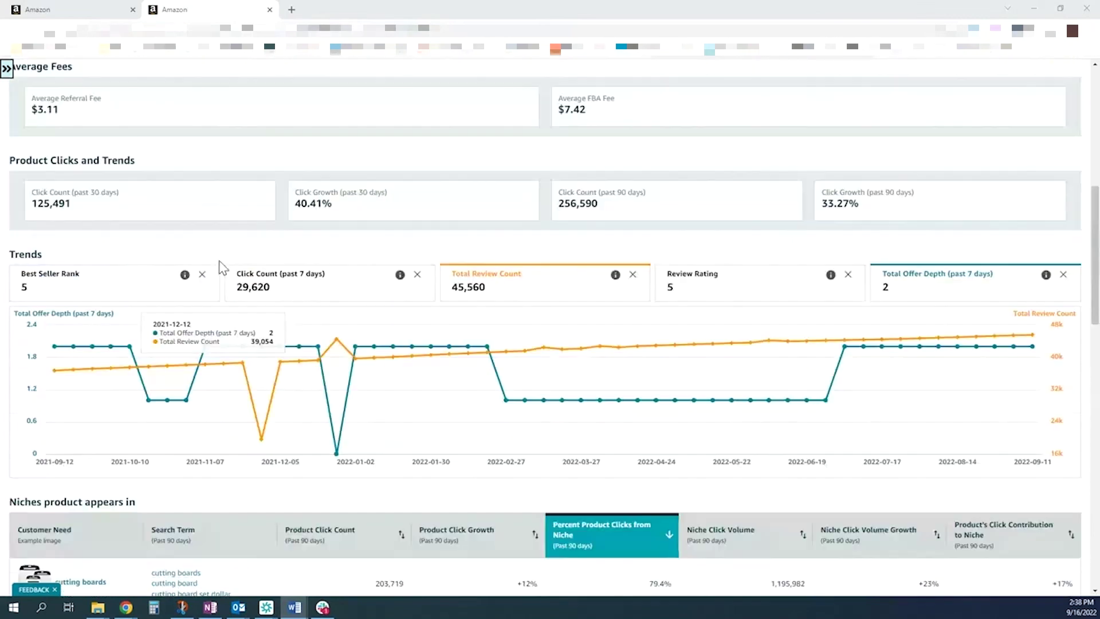
scroll(220, 266, "up", 6)
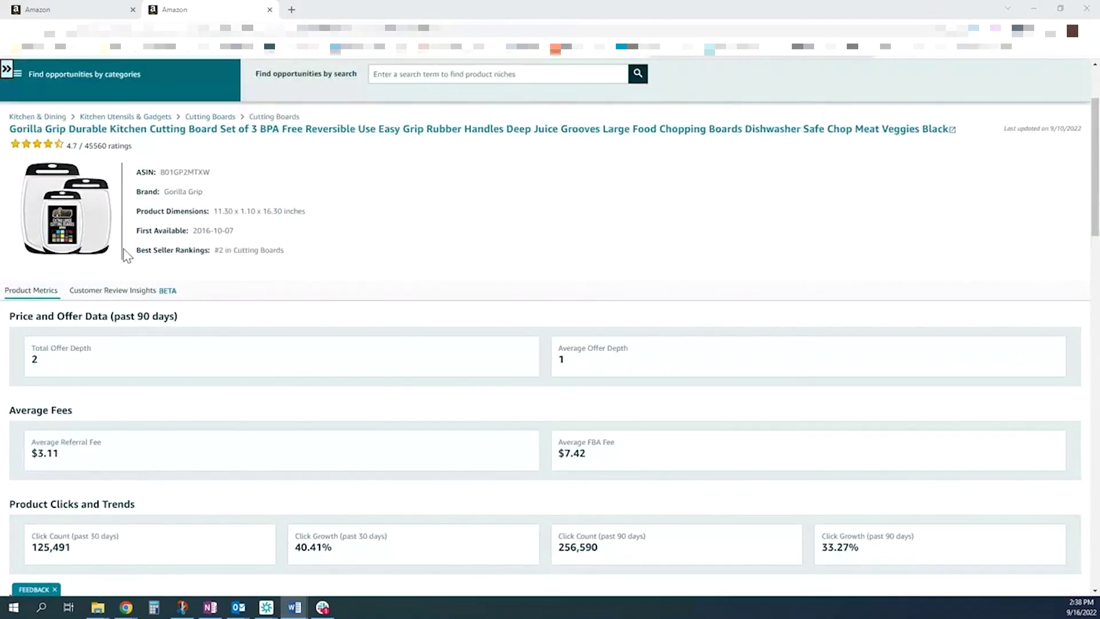
scroll(127, 257, "down", 12)
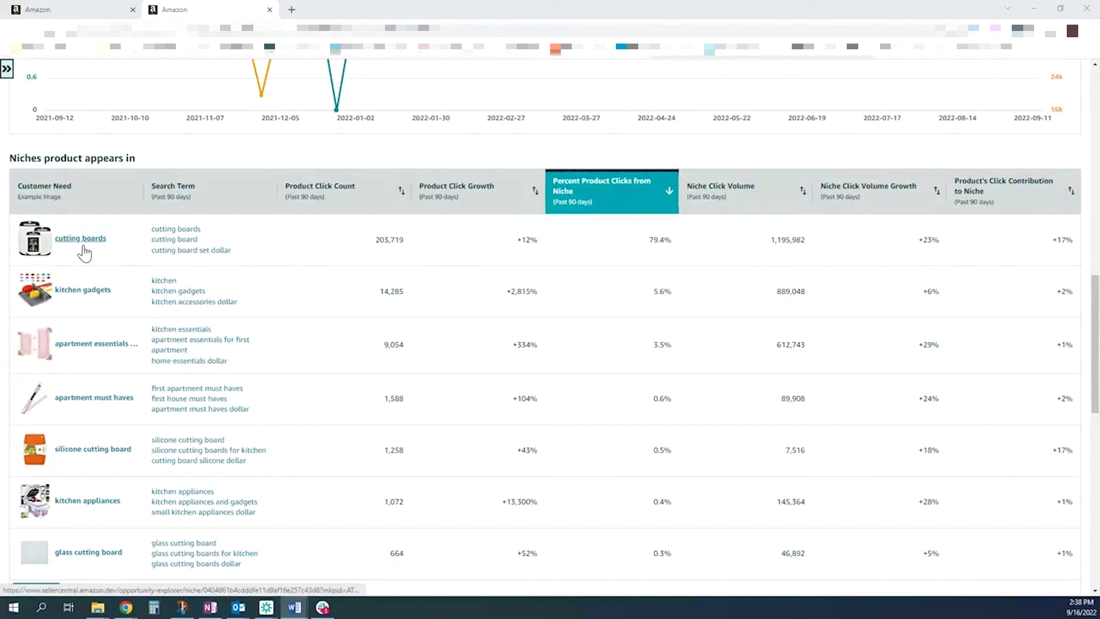
scroll(90, 247, "down", 2)
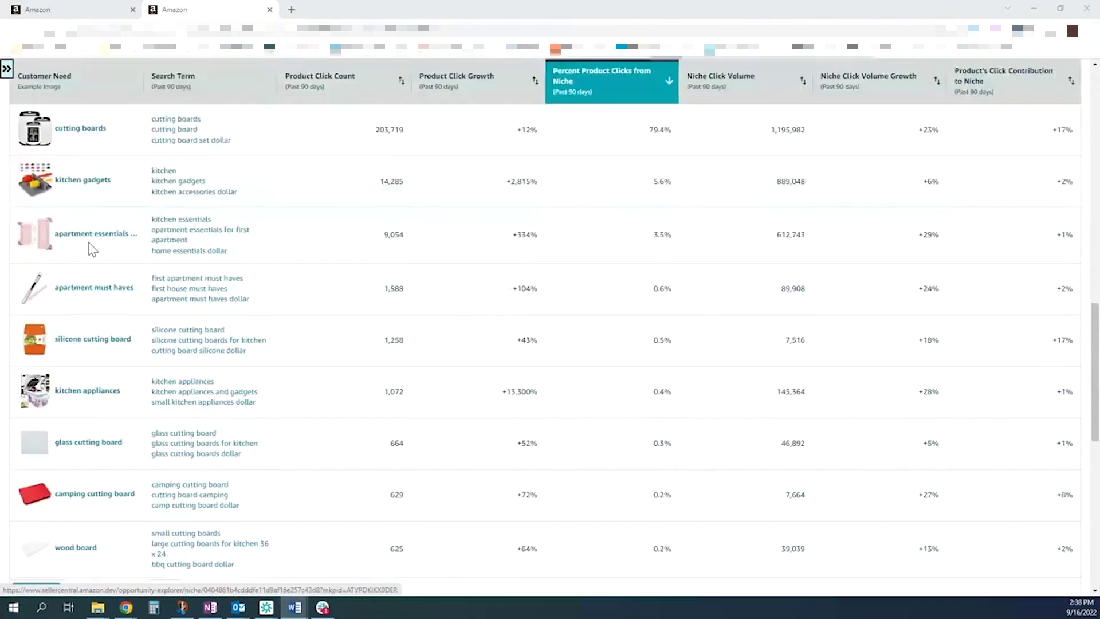
scroll(86, 126, "down", 1)
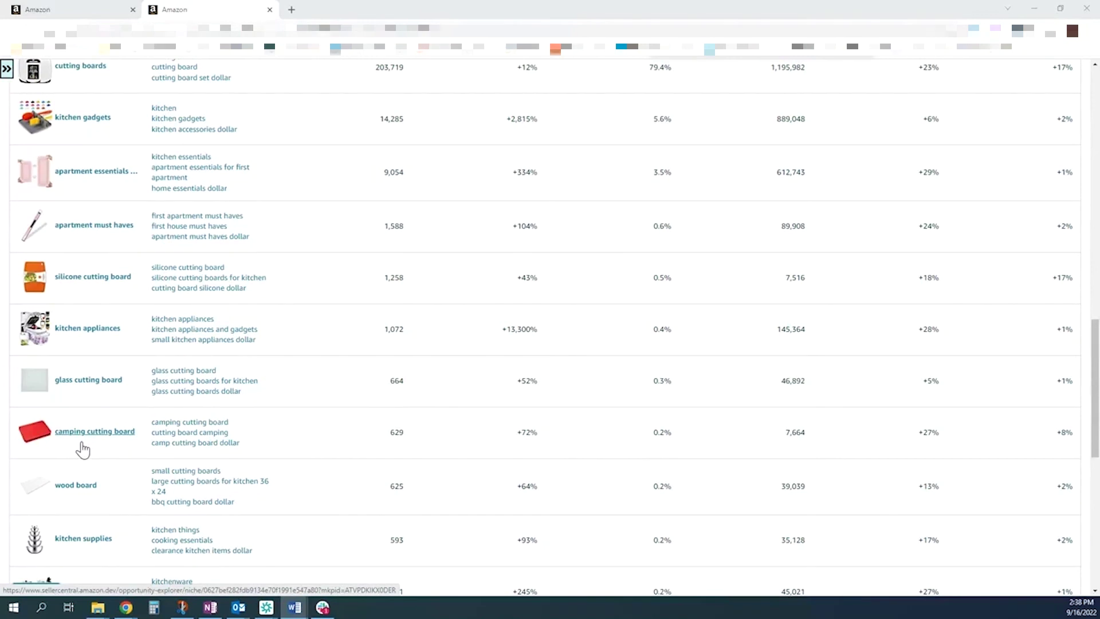
scroll(83, 449, "down", 2)
scroll(84, 442, "down", 2)
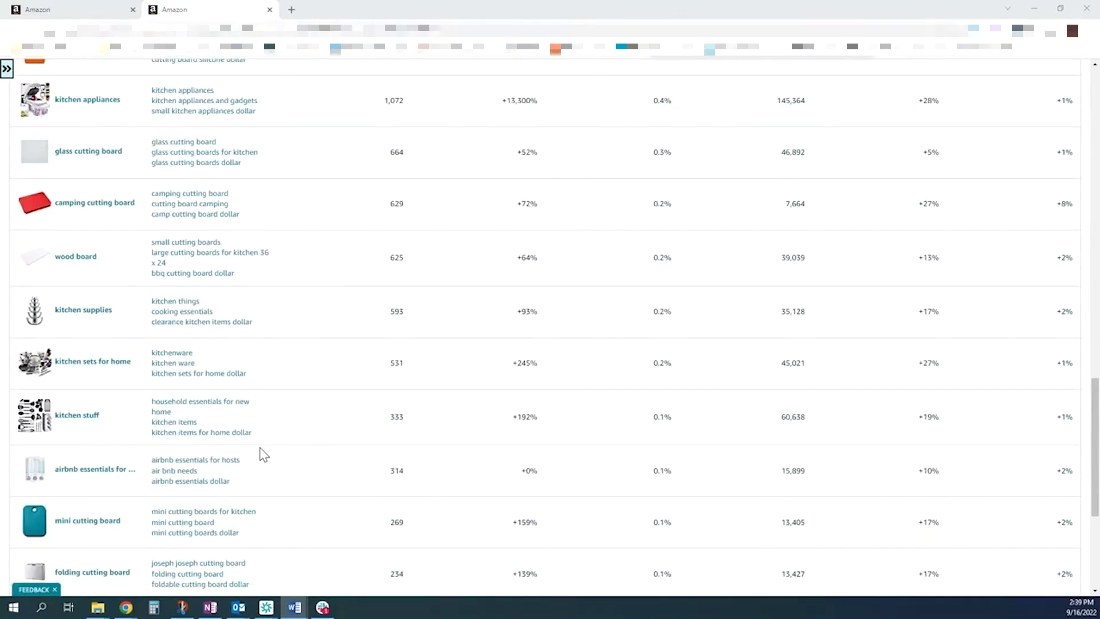
scroll(263, 454, "up", 5)
scroll(264, 455, "up", 8)
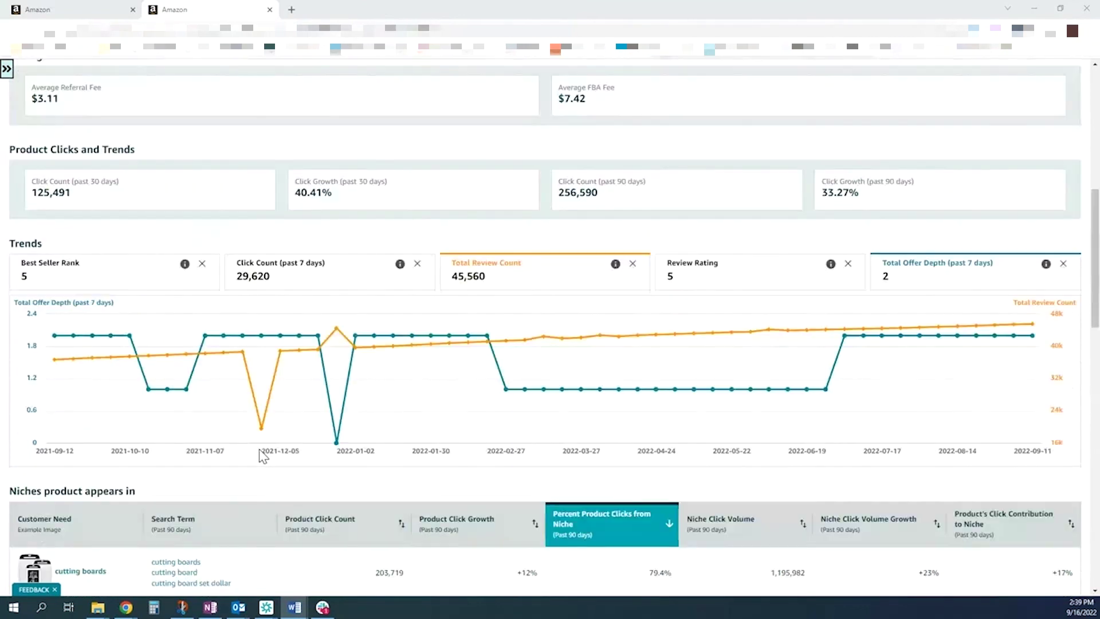
scroll(351, 413, "up", 3)
scroll(381, 328, "down", 1)
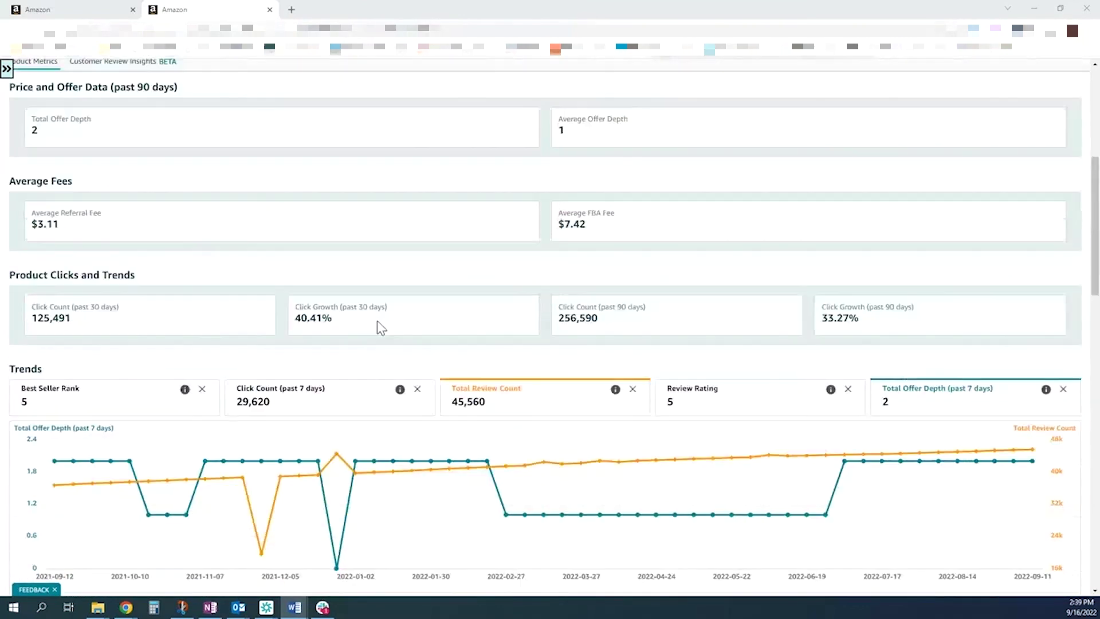
mouse_move(389, 285)
scroll(322, 266, "up", 3)
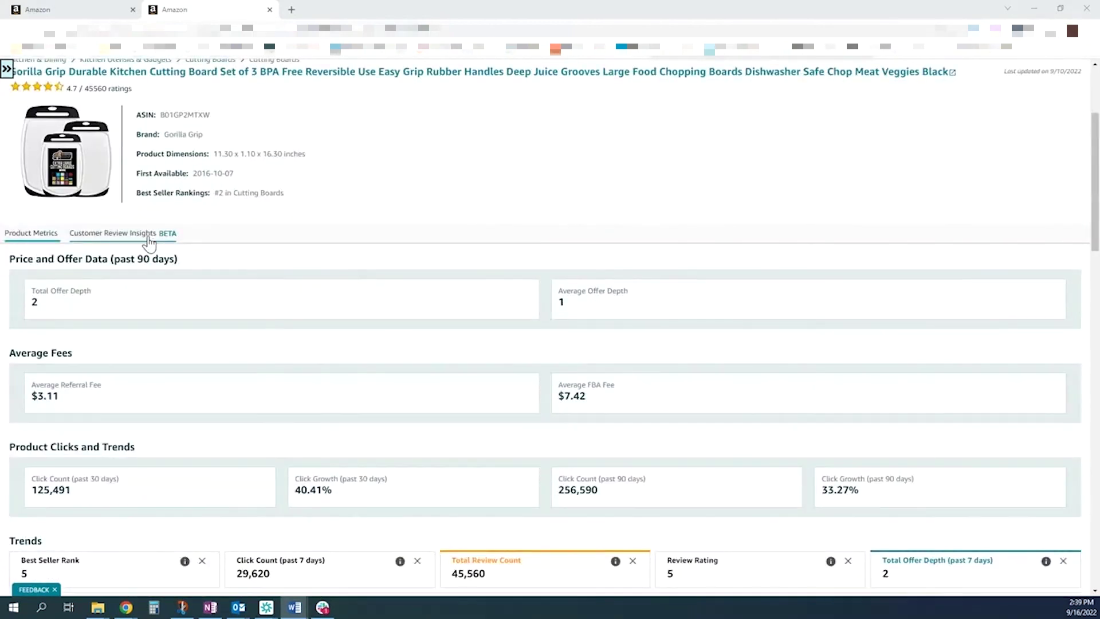
left_click(148, 235)
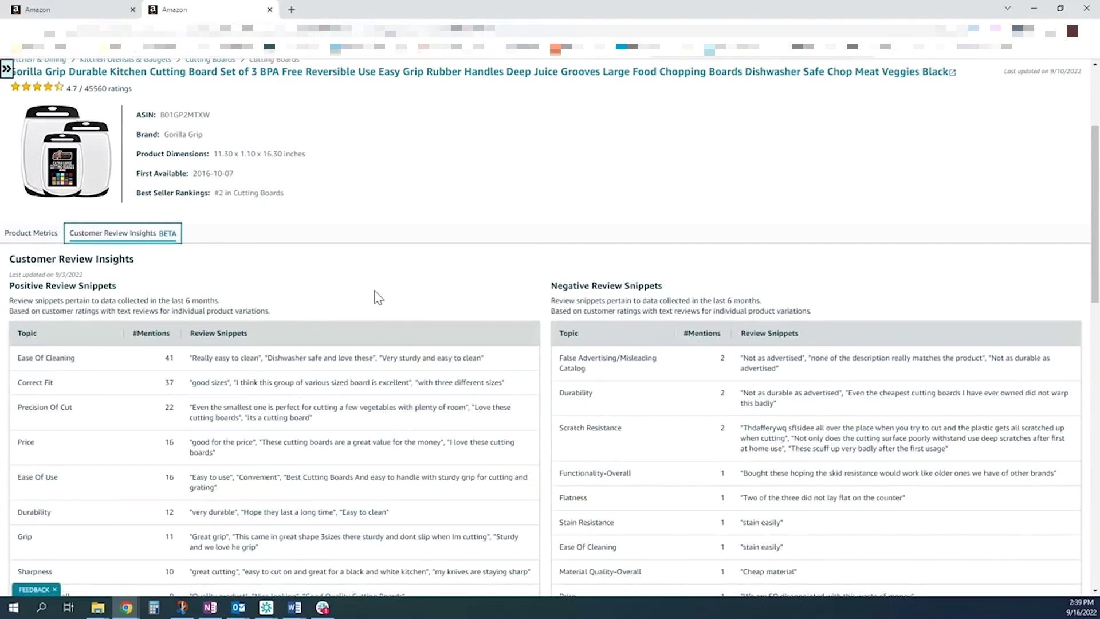
View the board set's Customer Review Insights, with Fit-Overall at 0.95 impact on star rating
scroll(378, 275, "down", 1)
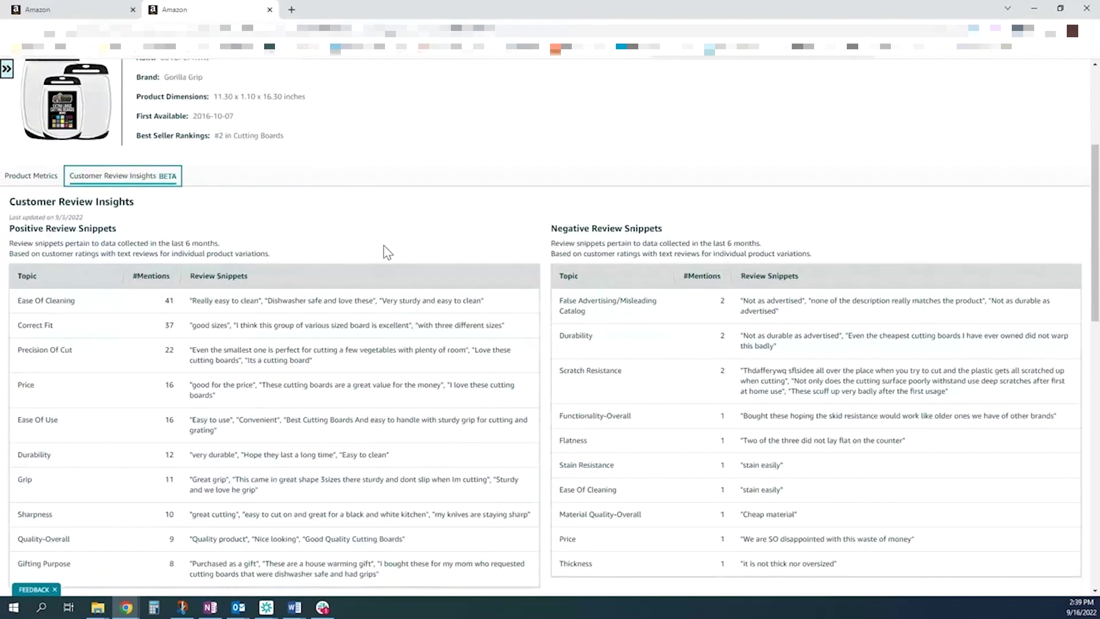
scroll(395, 241, "down", 1)
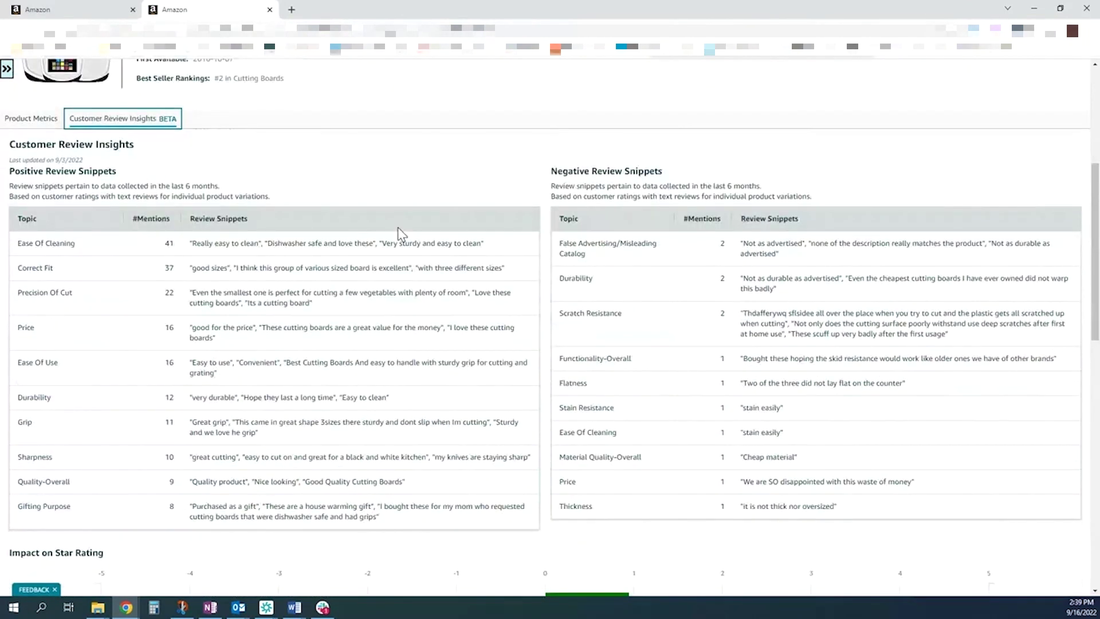
scroll(344, 247, "up", 1)
scroll(320, 269, "down", 1)
left_click(229, 261)
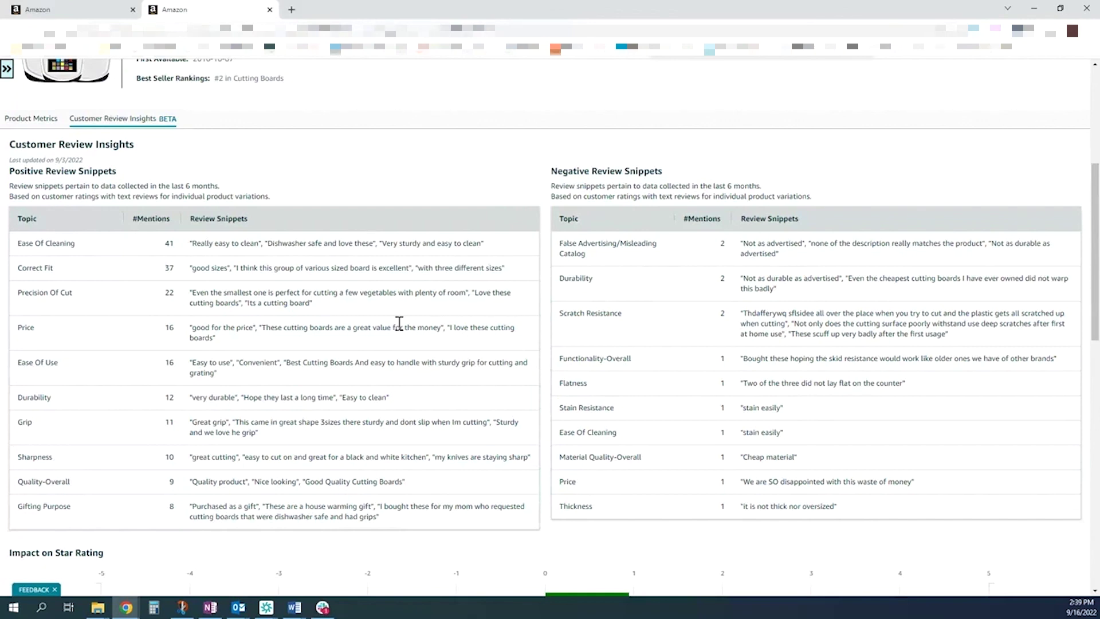
scroll(399, 323, "down", 1)
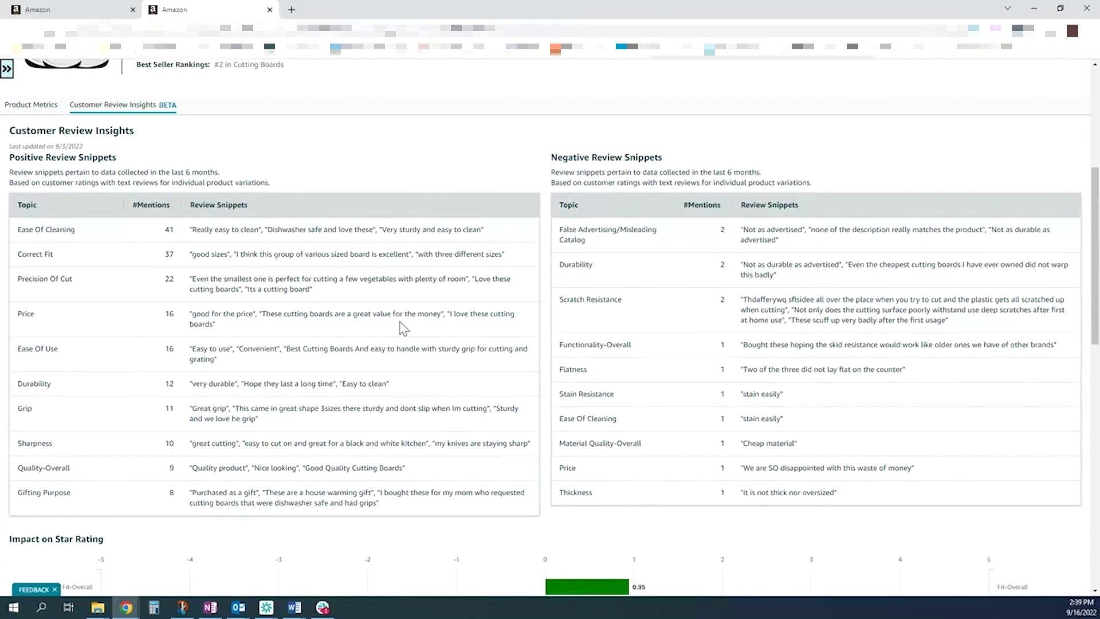
scroll(344, 343, "up", 1)
scroll(283, 348, "up", 1)
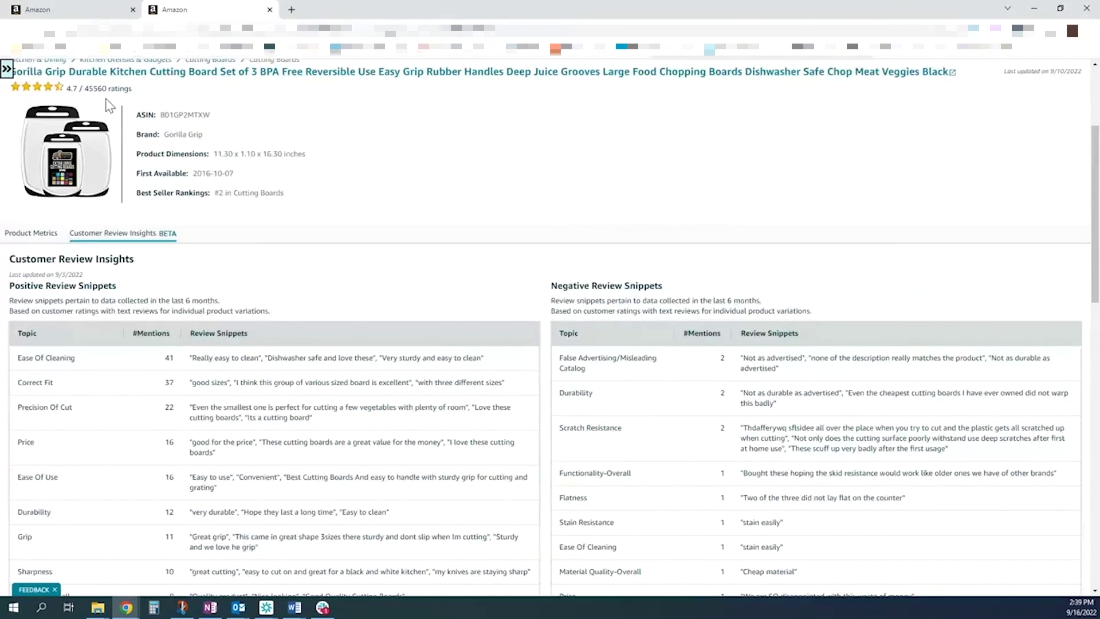
scroll(321, 333, "down", 6)
scroll(353, 319, "up", 1)
scroll(348, 317, "down", 2)
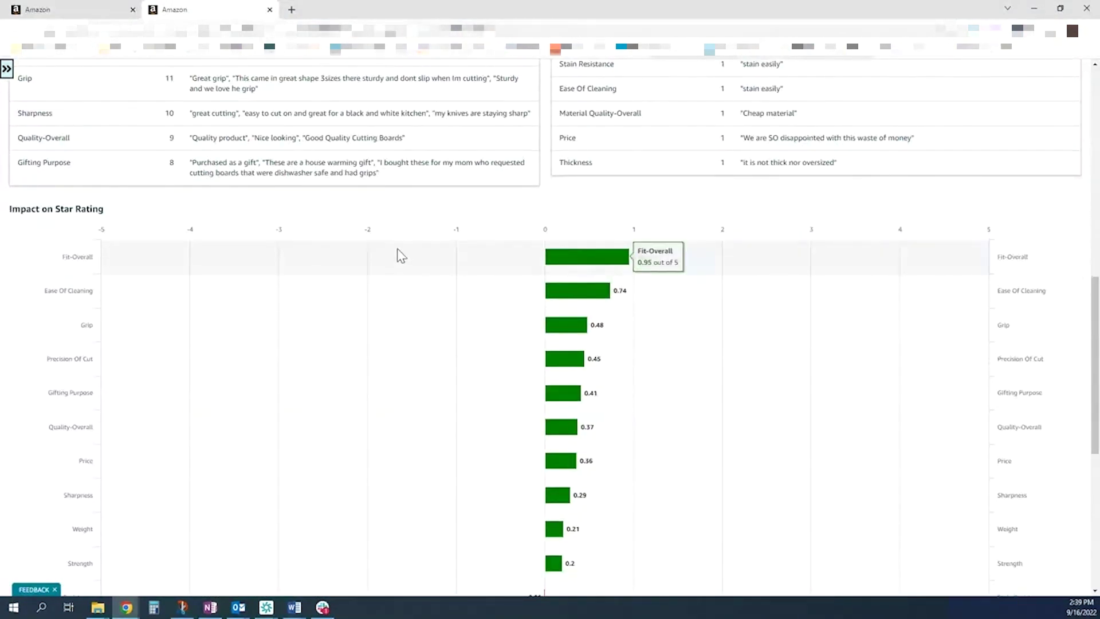
scroll(395, 253, "down", 2)
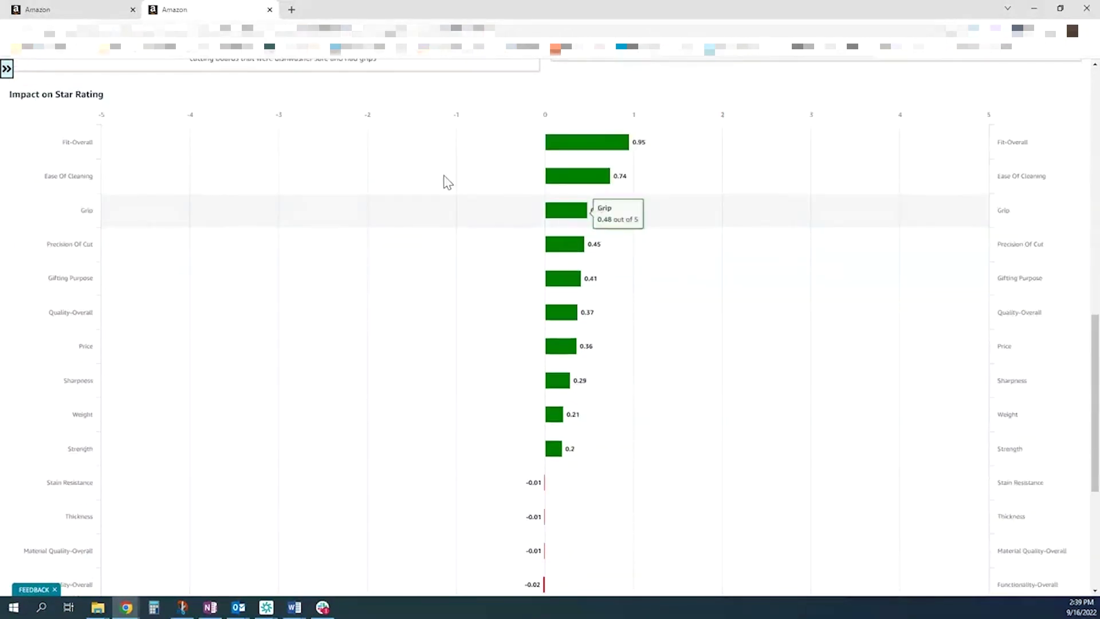
scroll(457, 349, "down", 3)
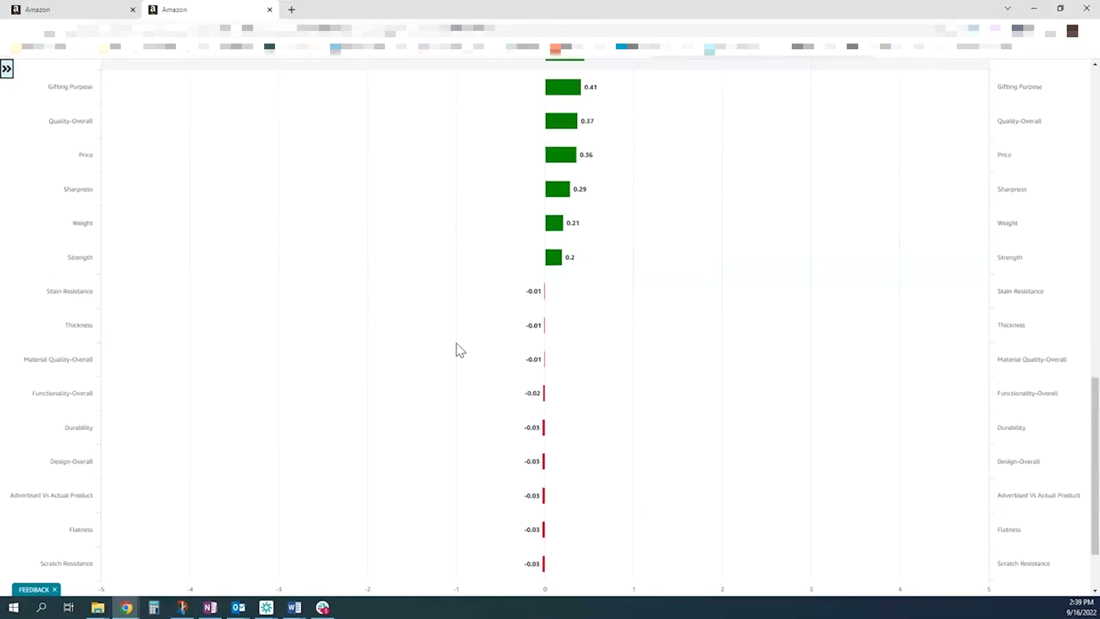
scroll(473, 475, "up", 3)
scroll(473, 474, "up", 3)
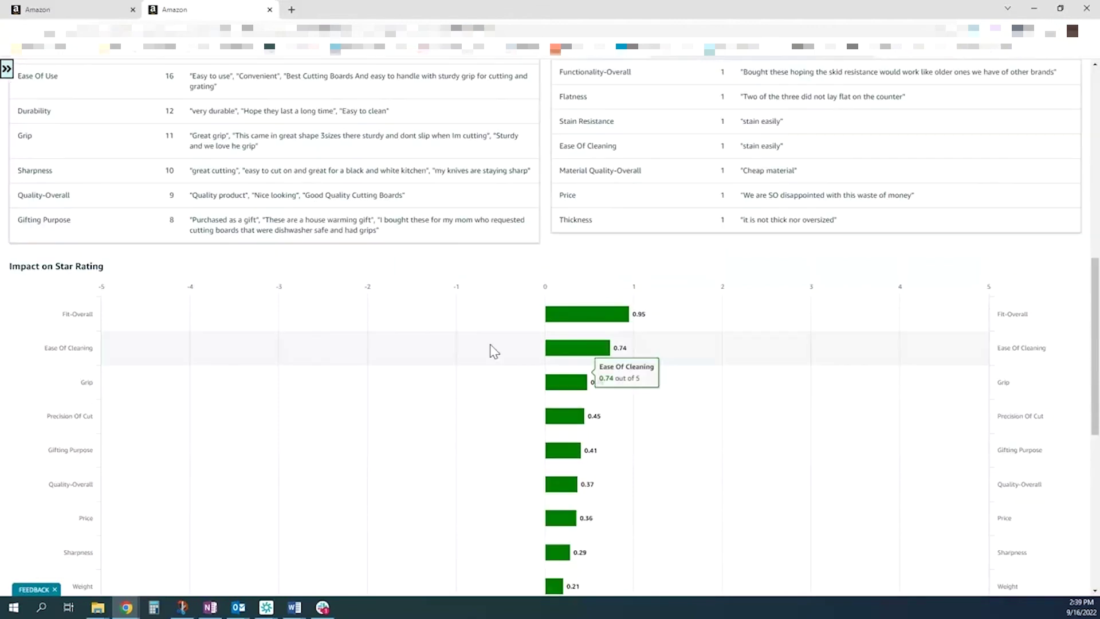
scroll(494, 351, "up", 3)
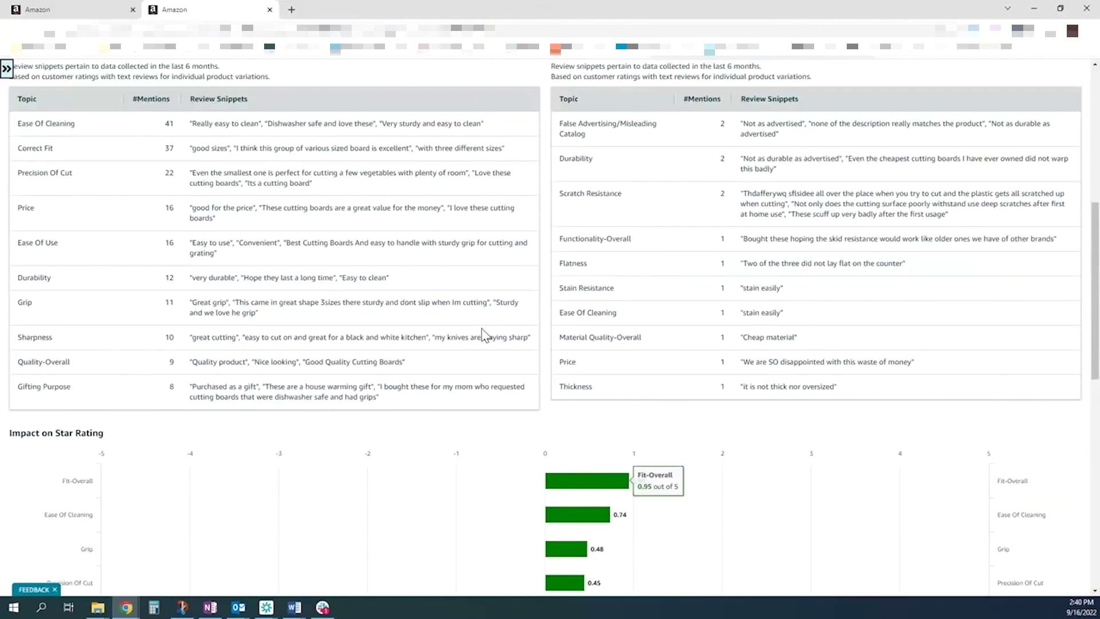
scroll(482, 335, "up", 4)
left_click(513, 267)
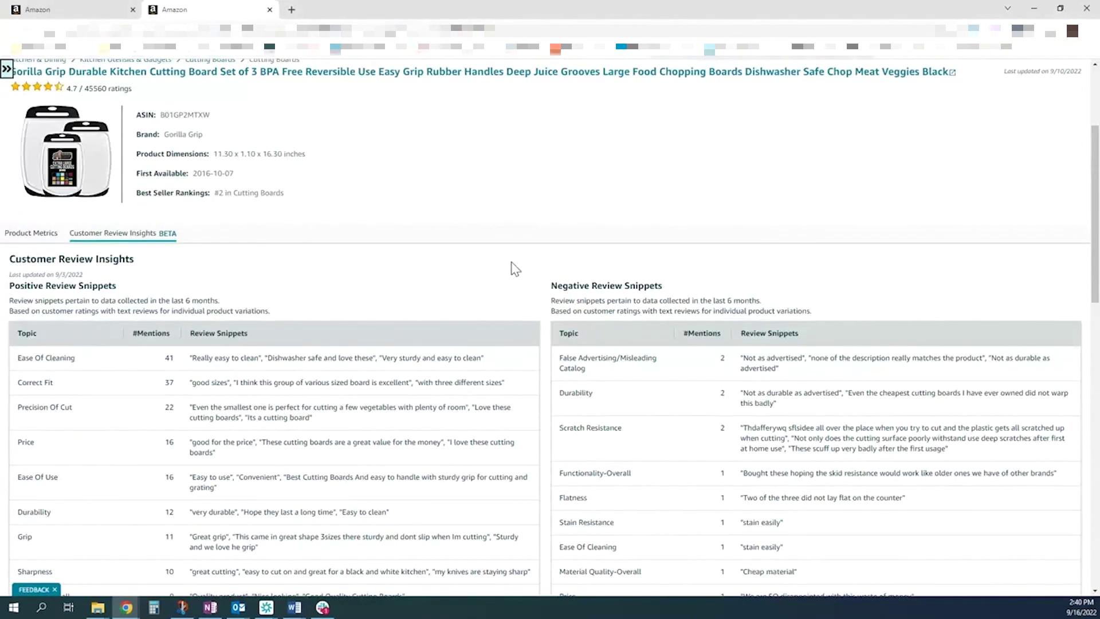